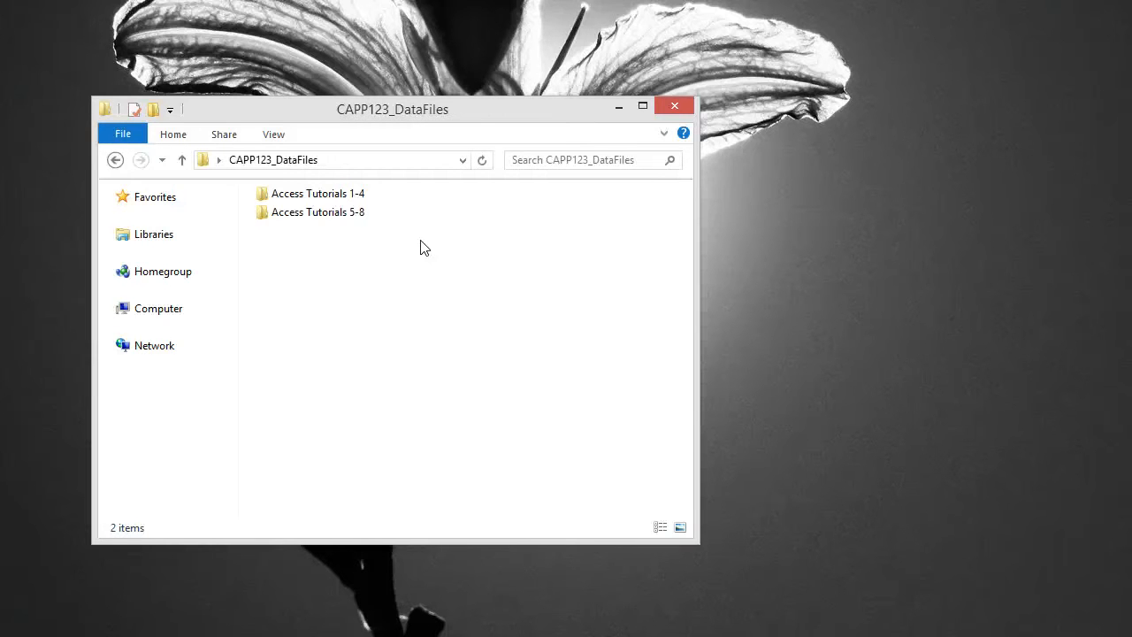
Step: Open the Panorama database from the Tutorial folder inside Access Tutorials 5-8 > Access2
click(403, 240)
double_click(345, 218)
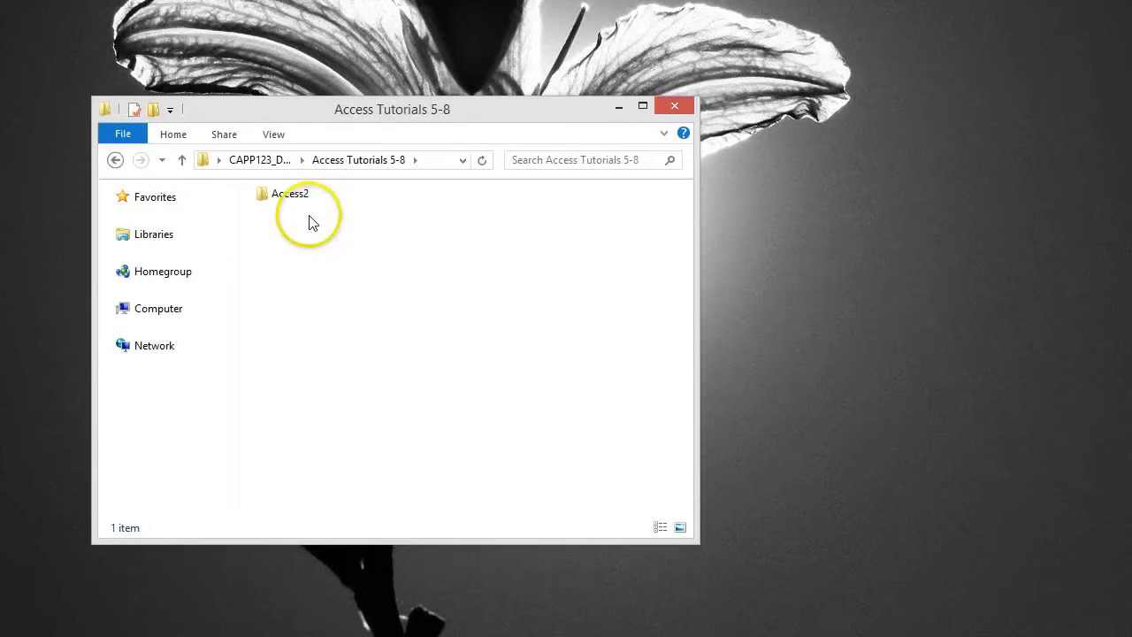
double_click(290, 193)
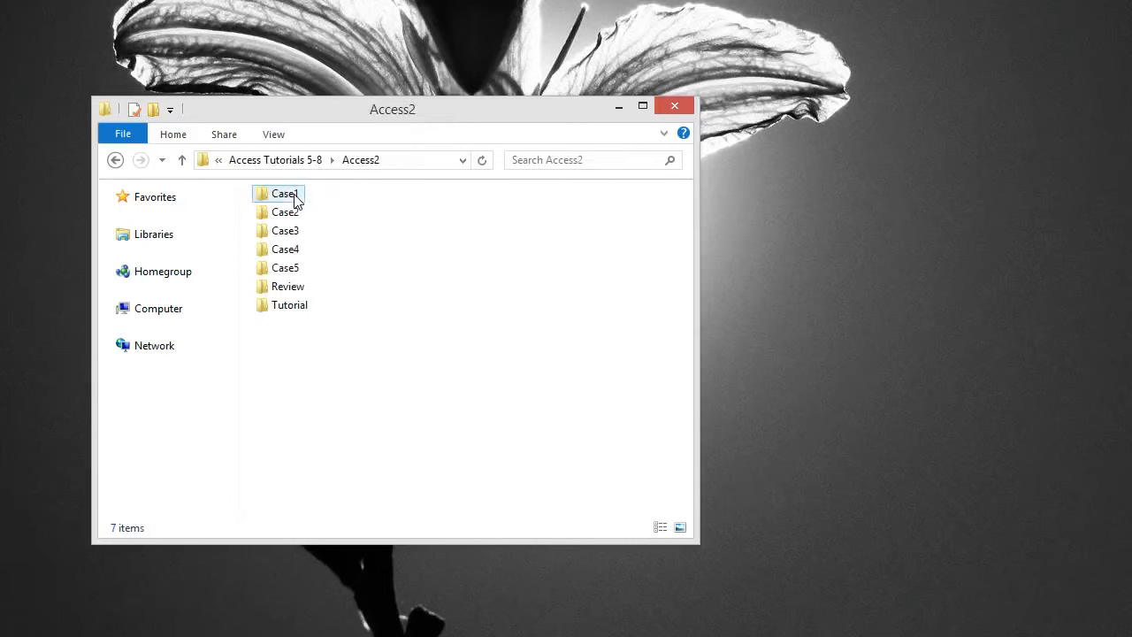
double_click(287, 306)
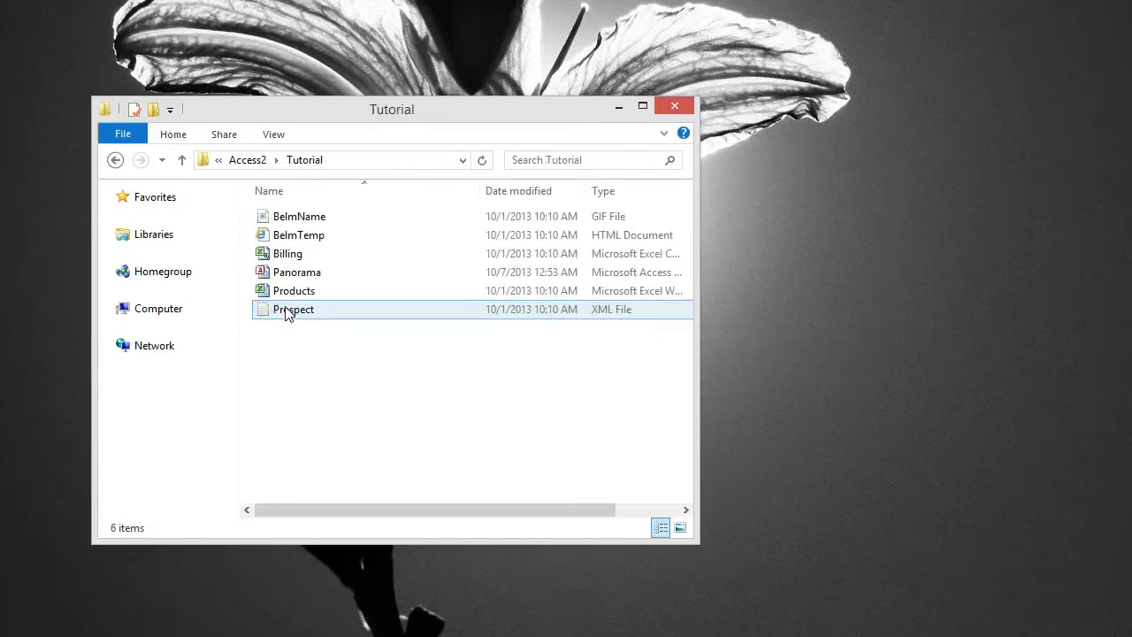
double_click(301, 273)
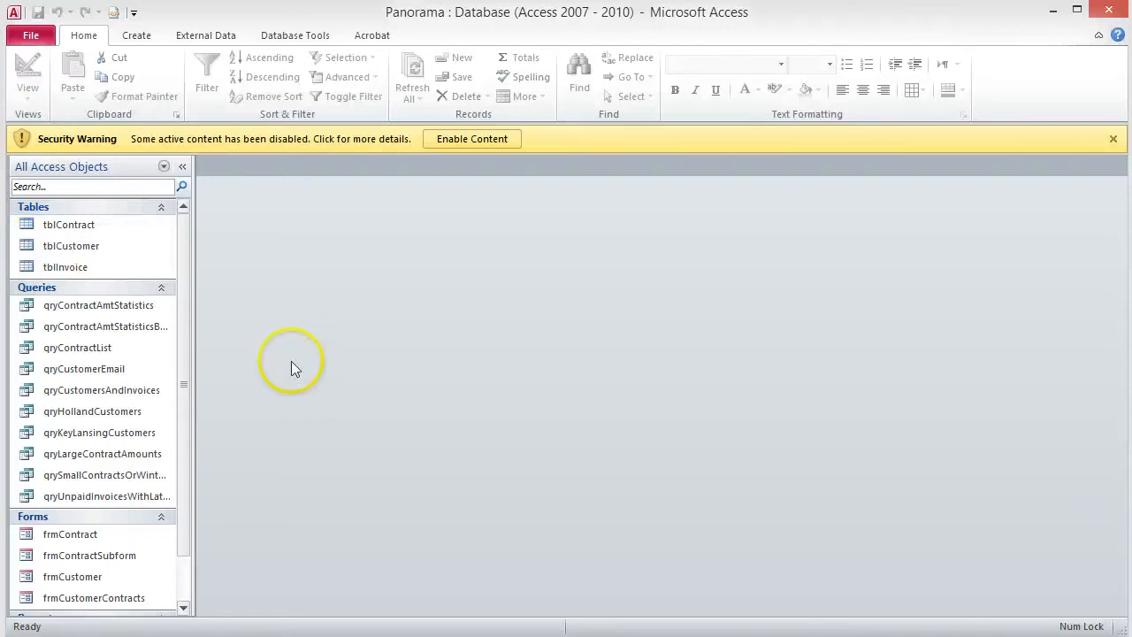
Step: Save a copy of the database under a new name made of Panorama_T5_ followed by the student's surname
click(31, 35)
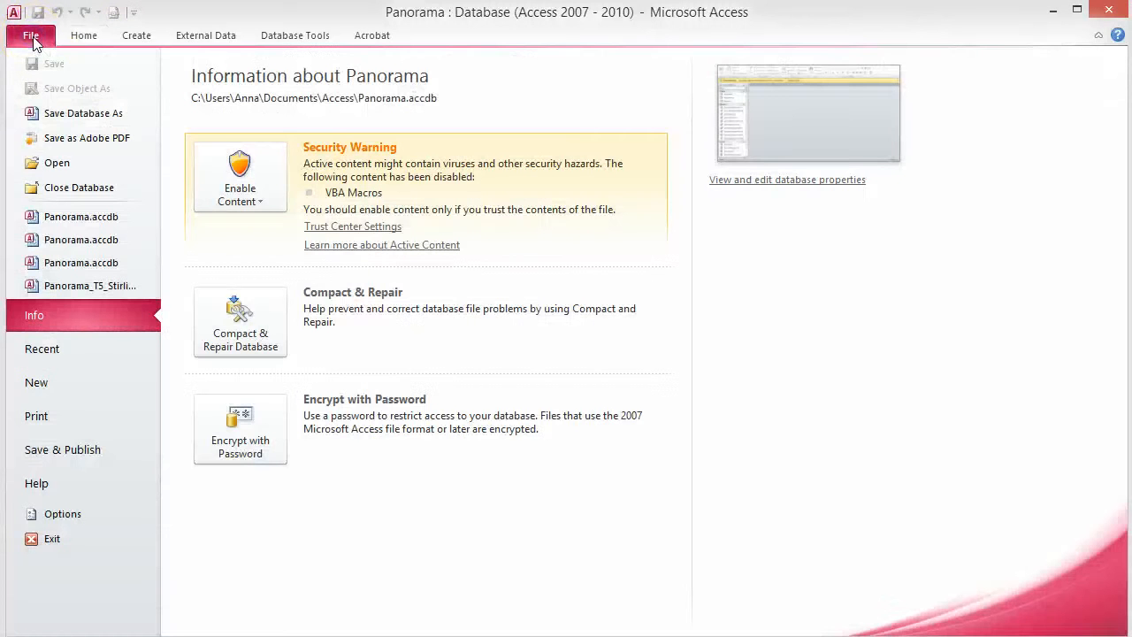
click(67, 117)
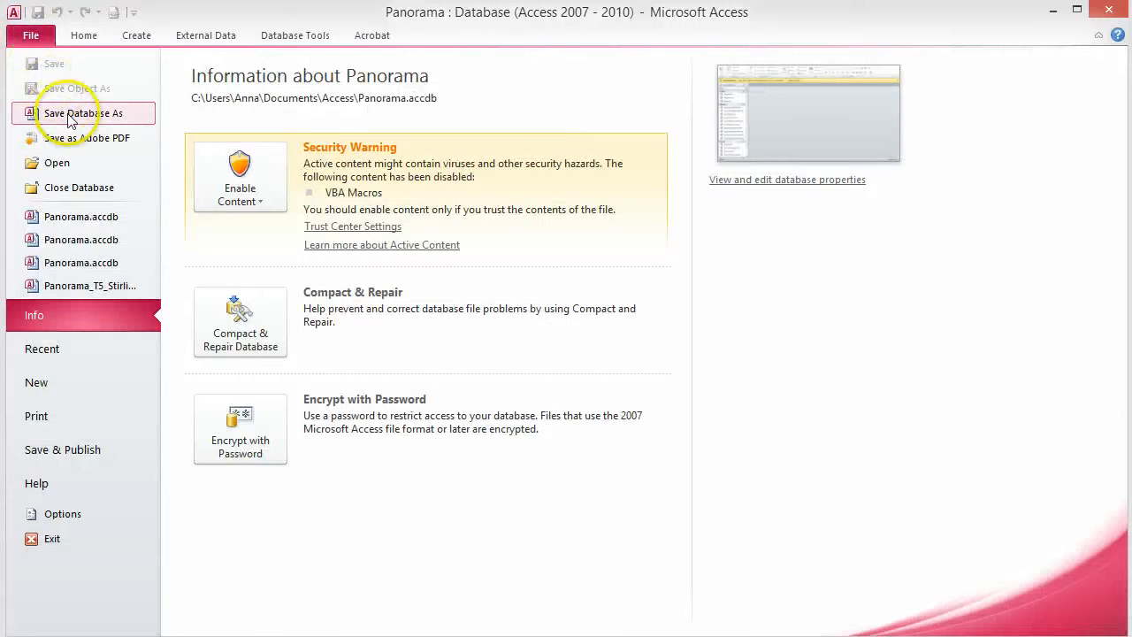
click(193, 384)
text(1)
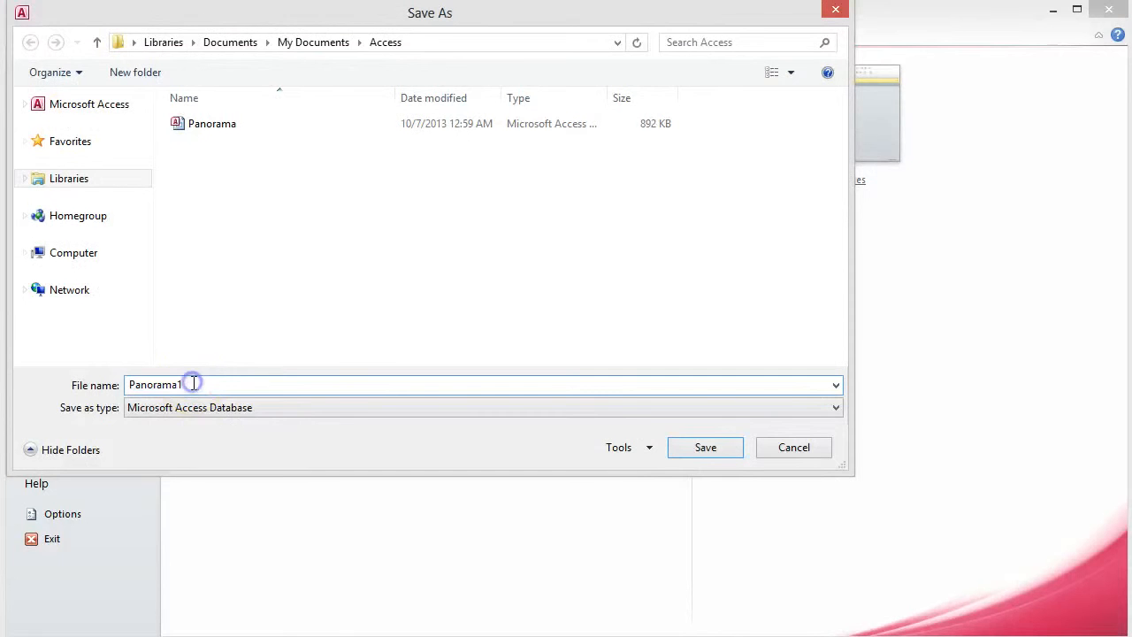
key(BackSpace)
text(_T5_Stirling)
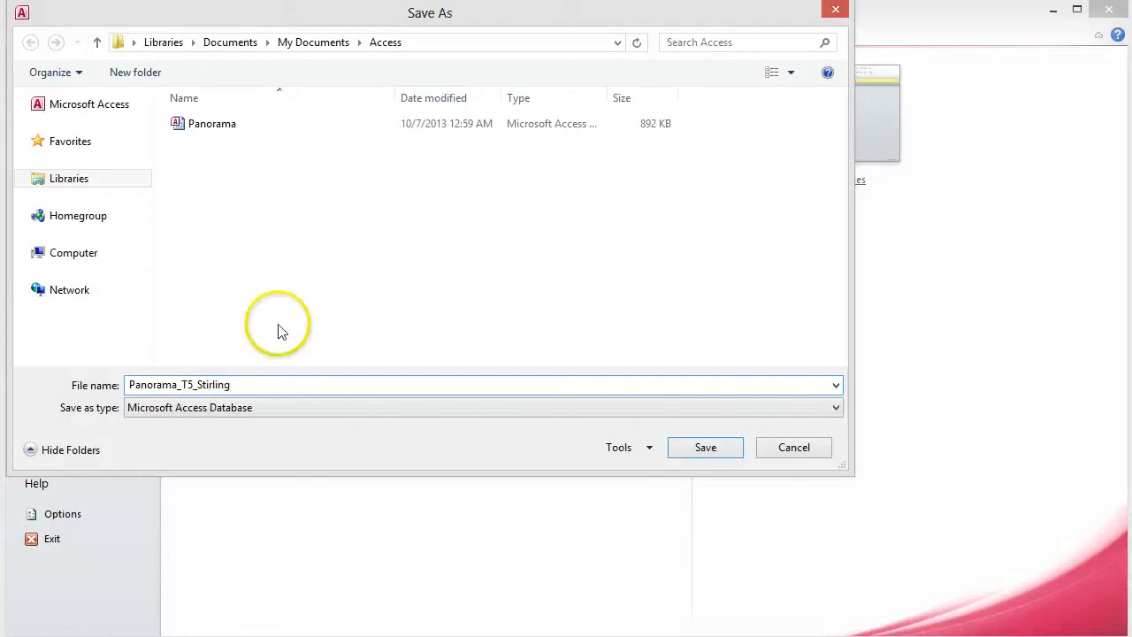
click(730, 448)
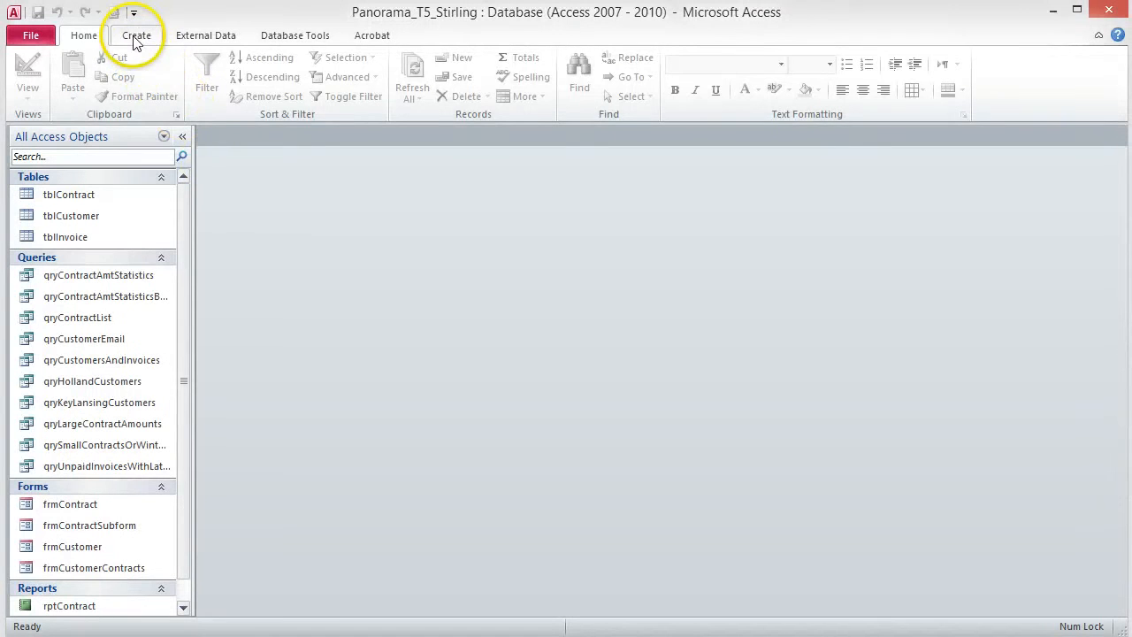
Step: Create a new query in Design view based on tblCustomer and add all of the table's fields to the design grid
click(136, 37)
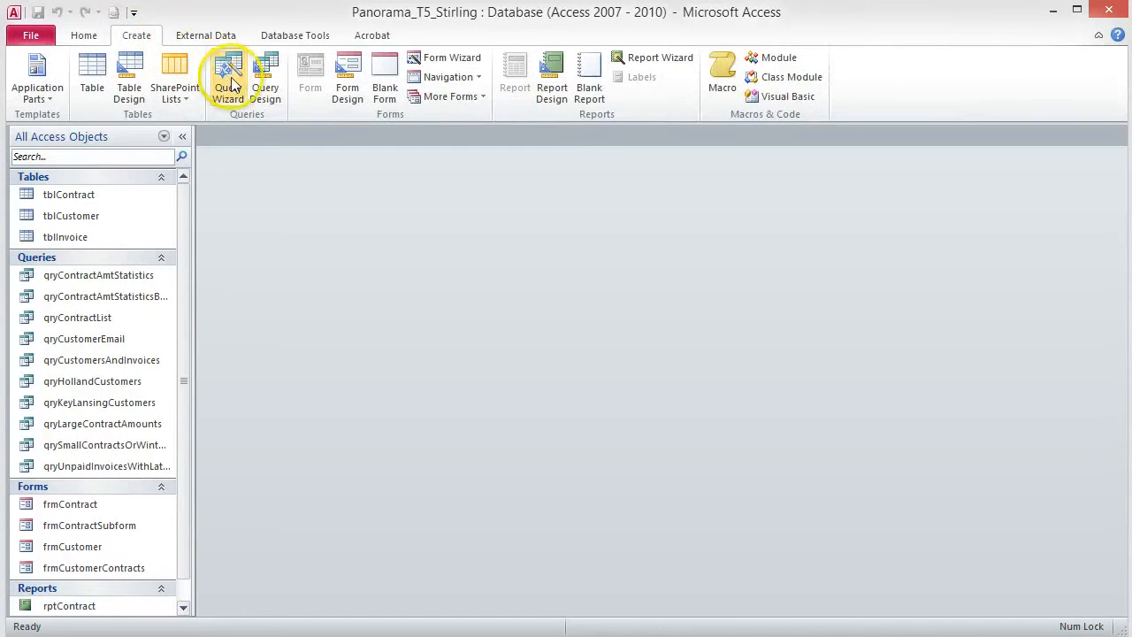
click(263, 88)
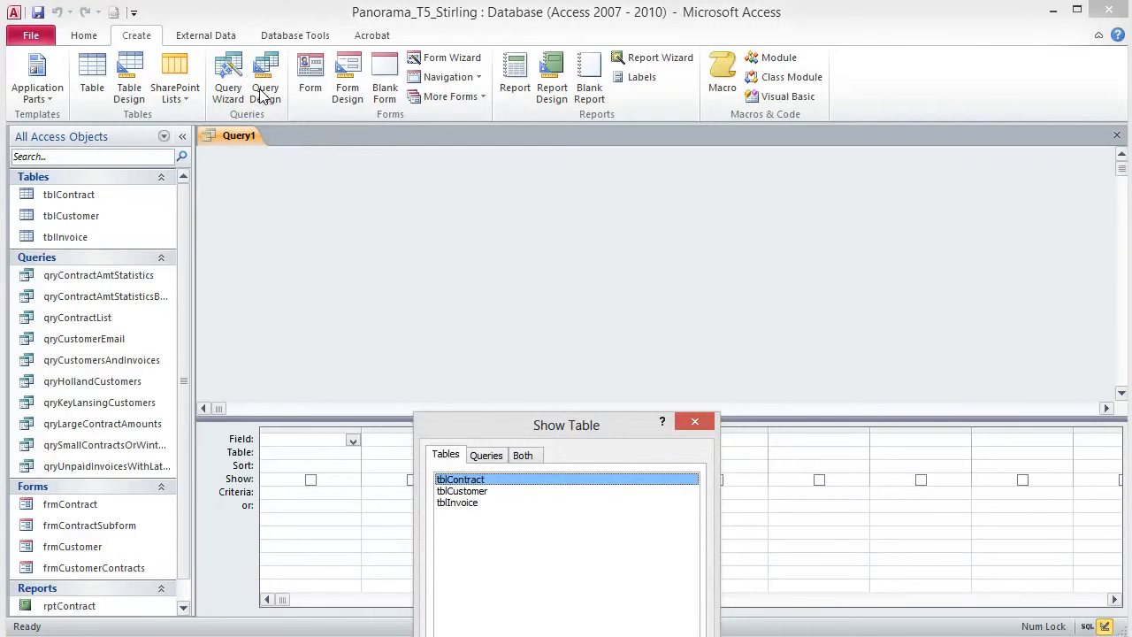
drag(589, 425, 570, 225)
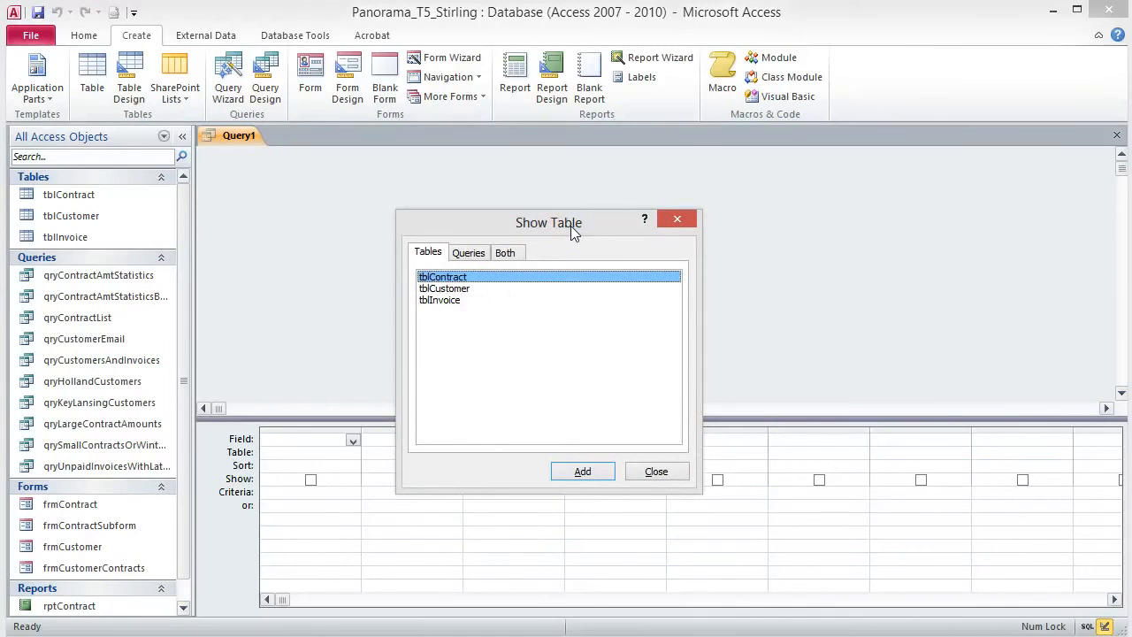
click(453, 290)
click(583, 472)
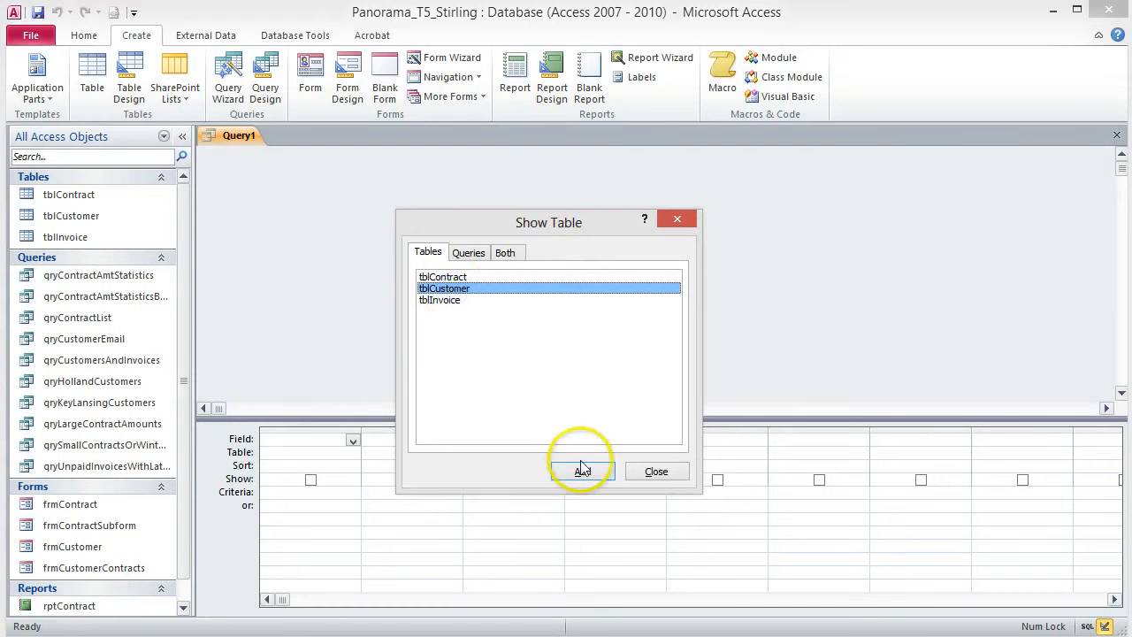
click(656, 473)
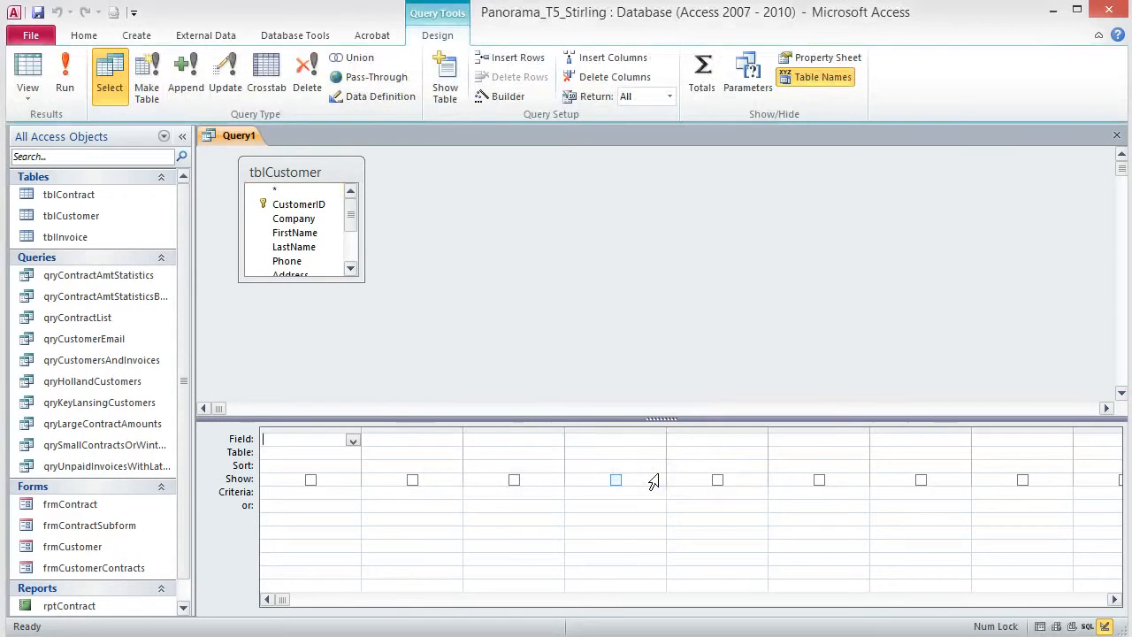
double_click(308, 174)
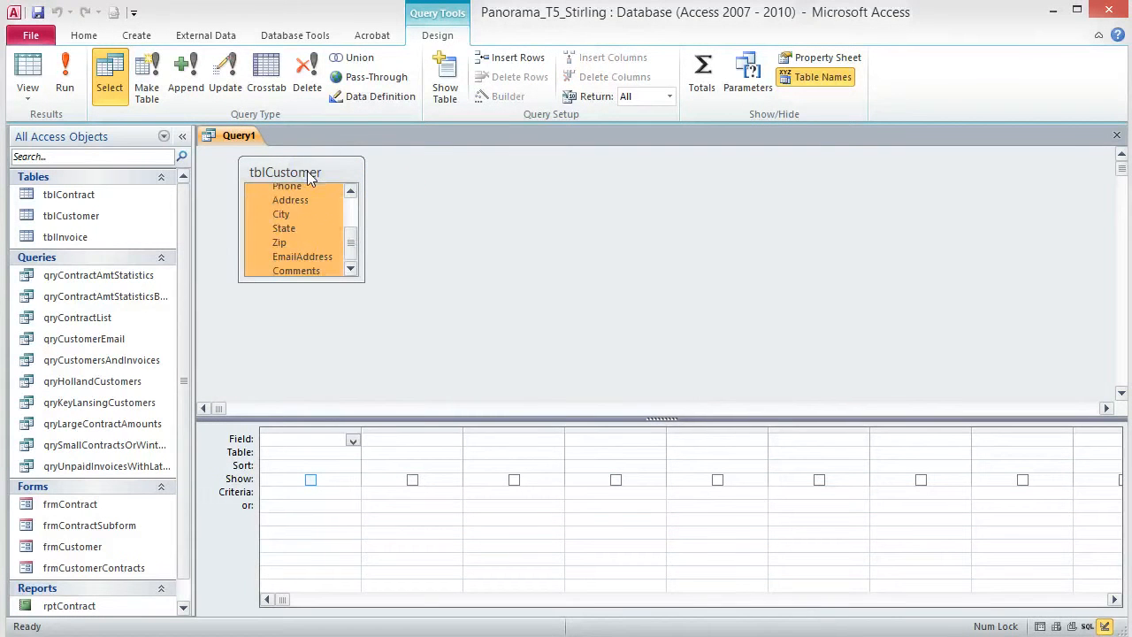
drag(297, 202, 322, 440)
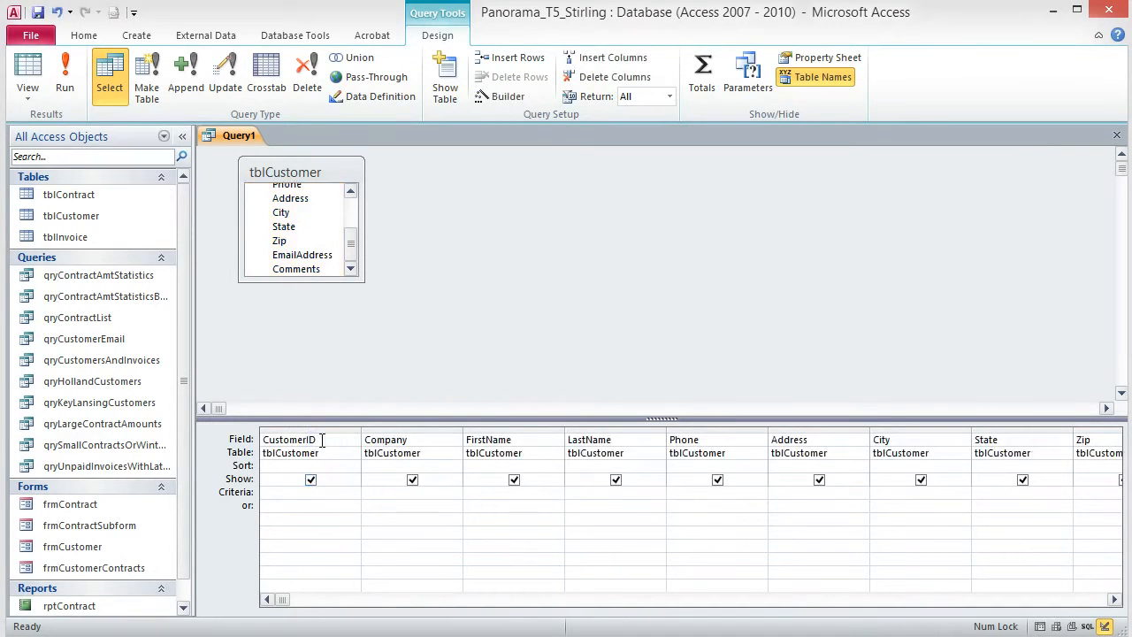
Step: Set the Phone field's criterion to Like "616*"
click(683, 492)
text(L)
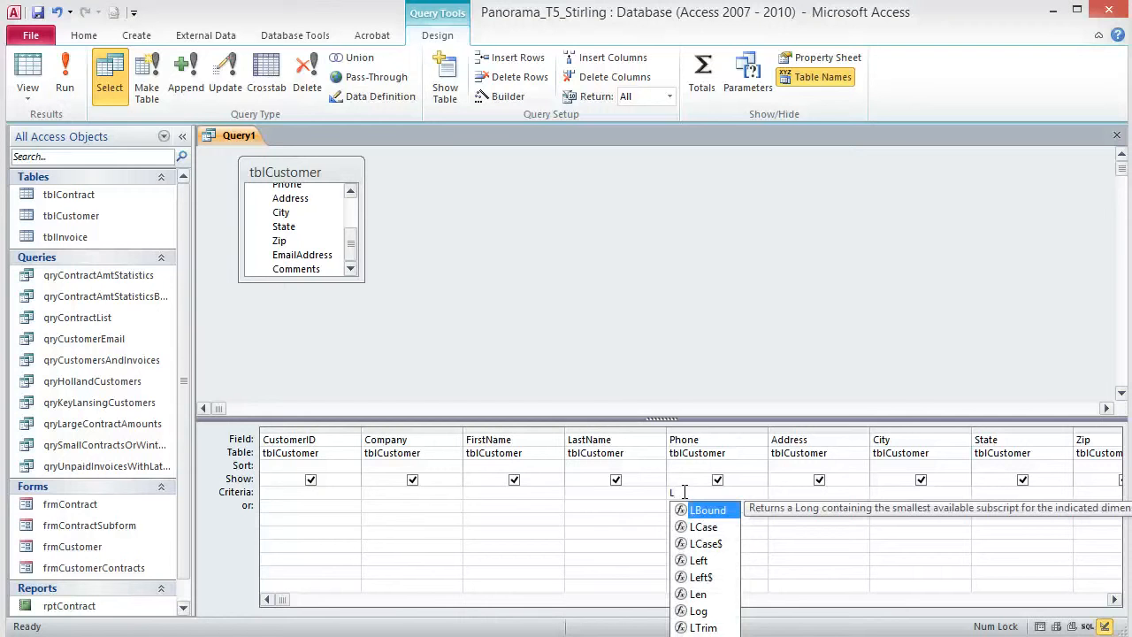
text(ik)
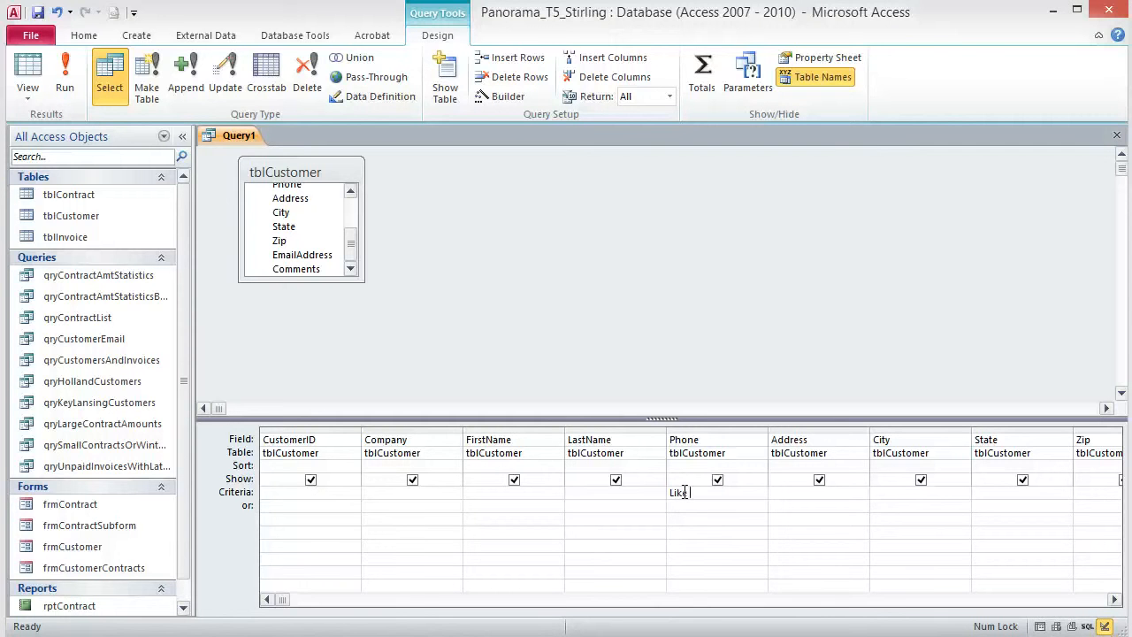
text(e "616*)
Step: Save the query as qry616AreaCode and run it
click(38, 12)
text(qry616AreaCode)
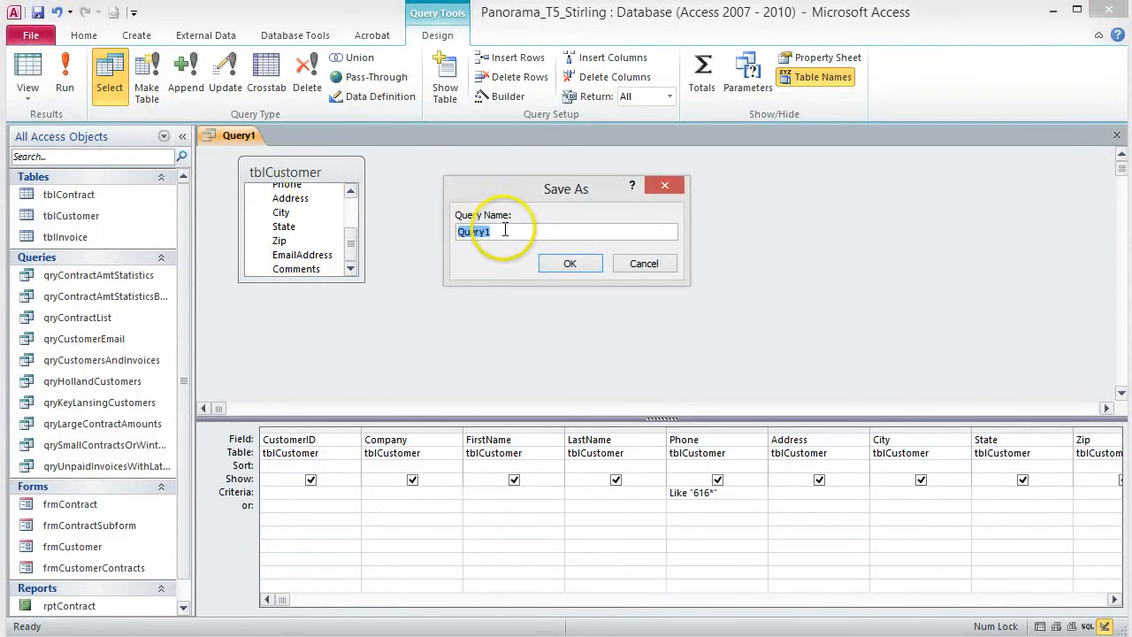
click(571, 265)
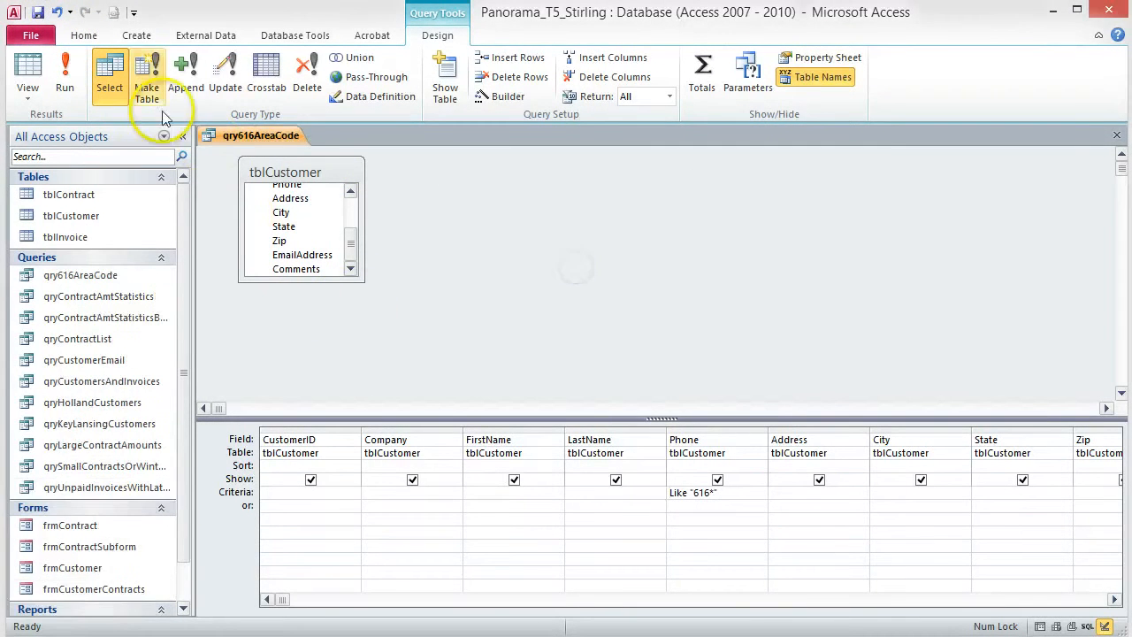
click(66, 77)
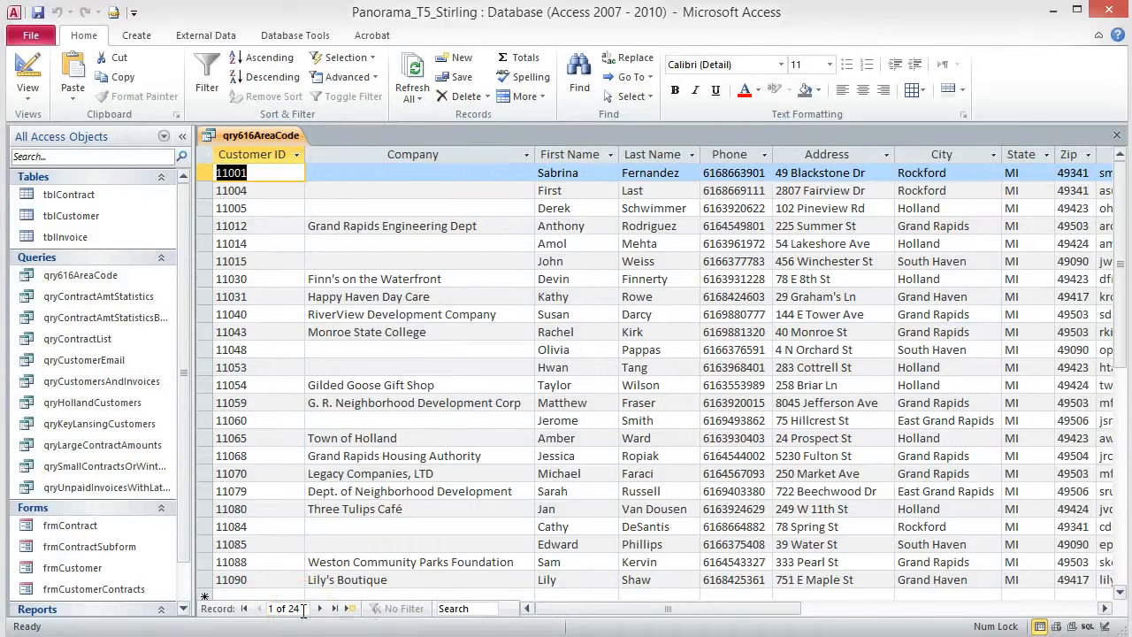
Step: Replace the placeholder first and last names in the second record with the student's own name, then save and close the query
click(570, 190)
key(BackSpace)
key(BackSpace)
key(BackSpace)
key(BackSpace)
key(BackSpace)
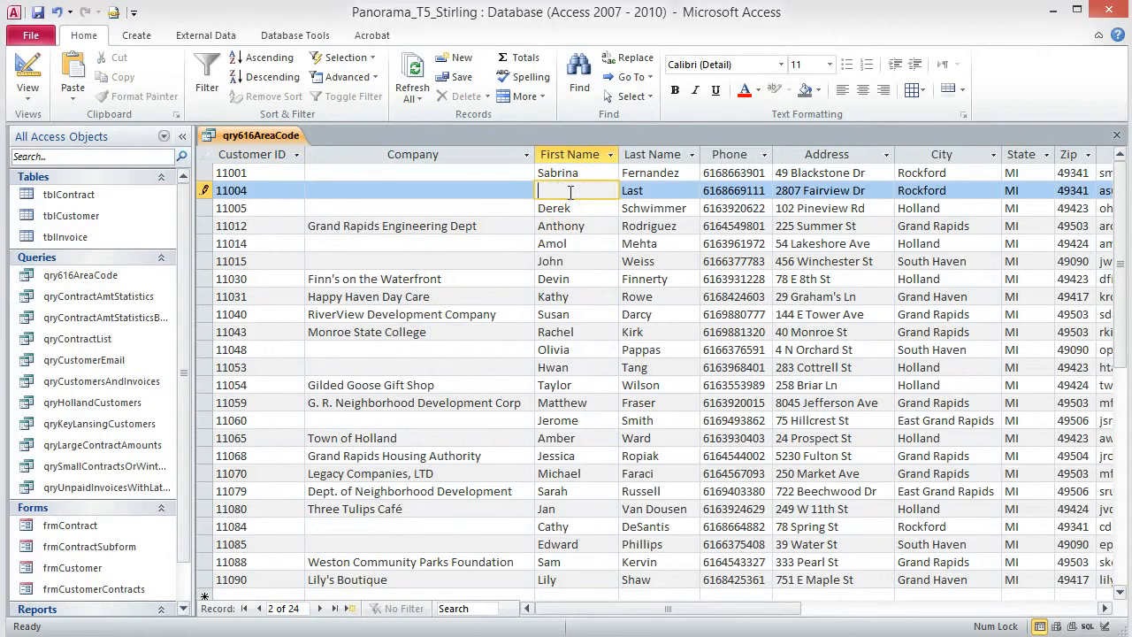
text(Anna)
key(Tab)
text(St)
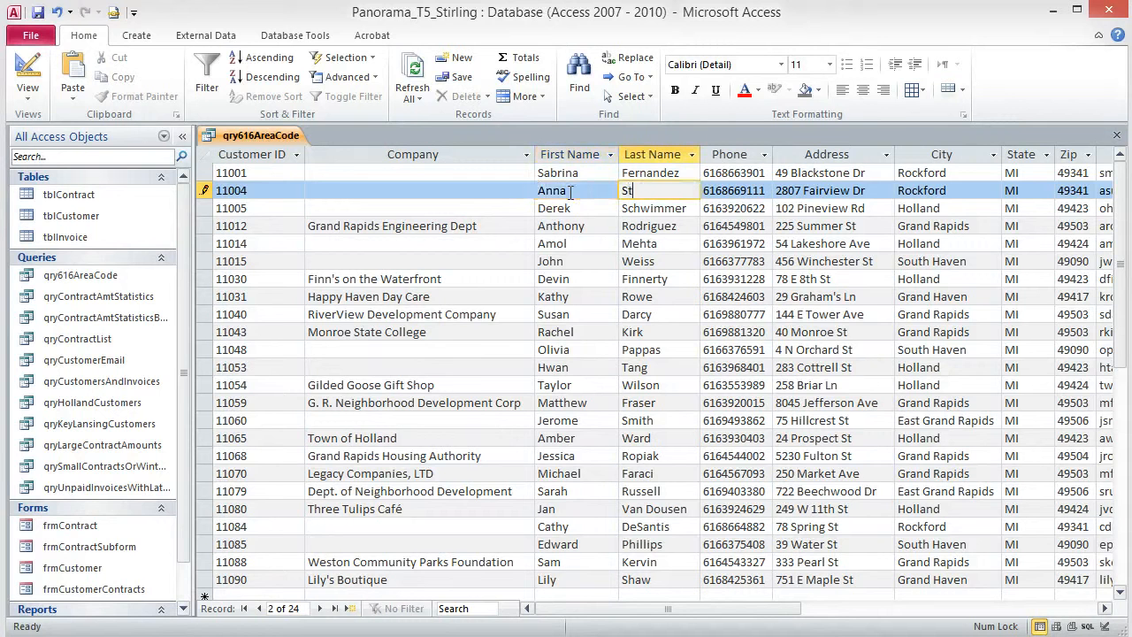
text(irling)
key(Tab)
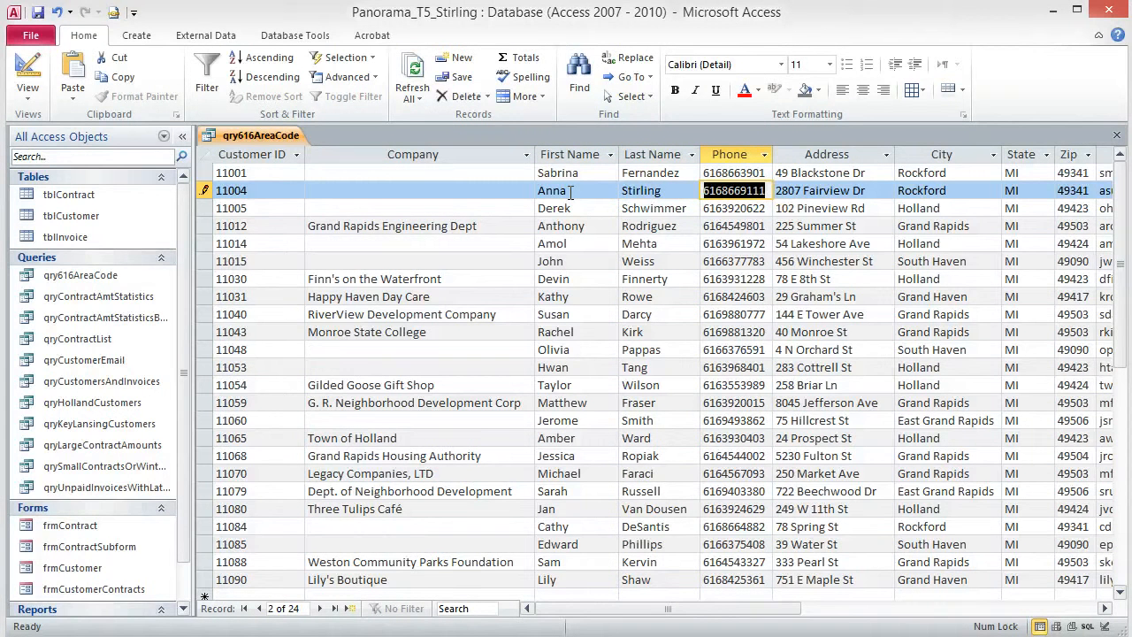
click(38, 12)
click(1116, 139)
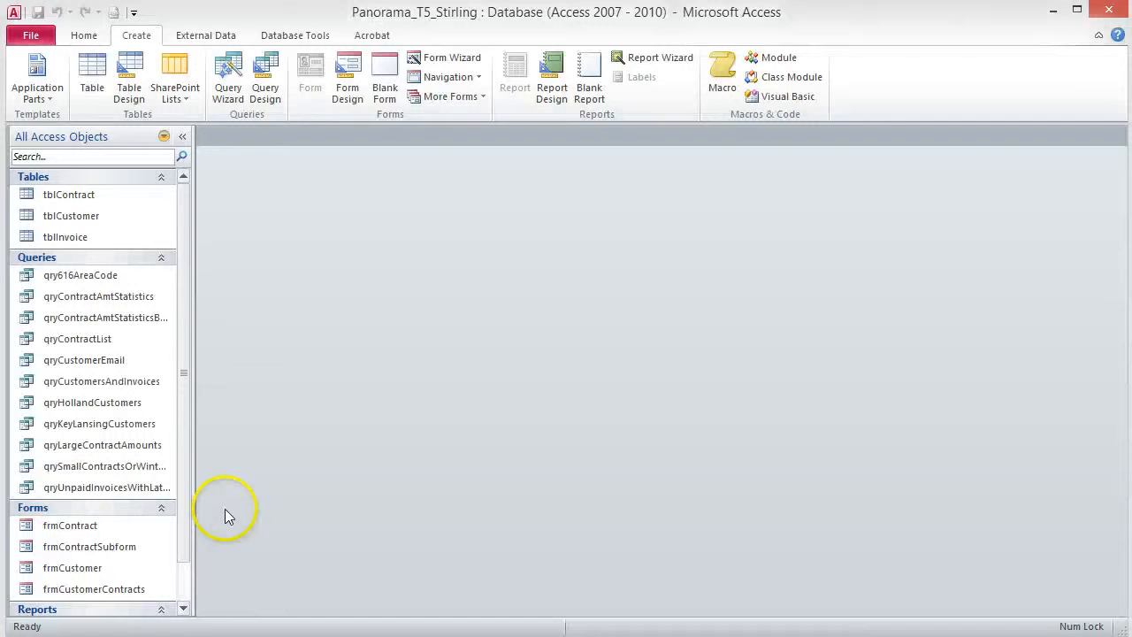
Step: Duplicate the qry616AreaCode query under the name qryHollandRockfordSaugatackCustomers
right_click(100, 281)
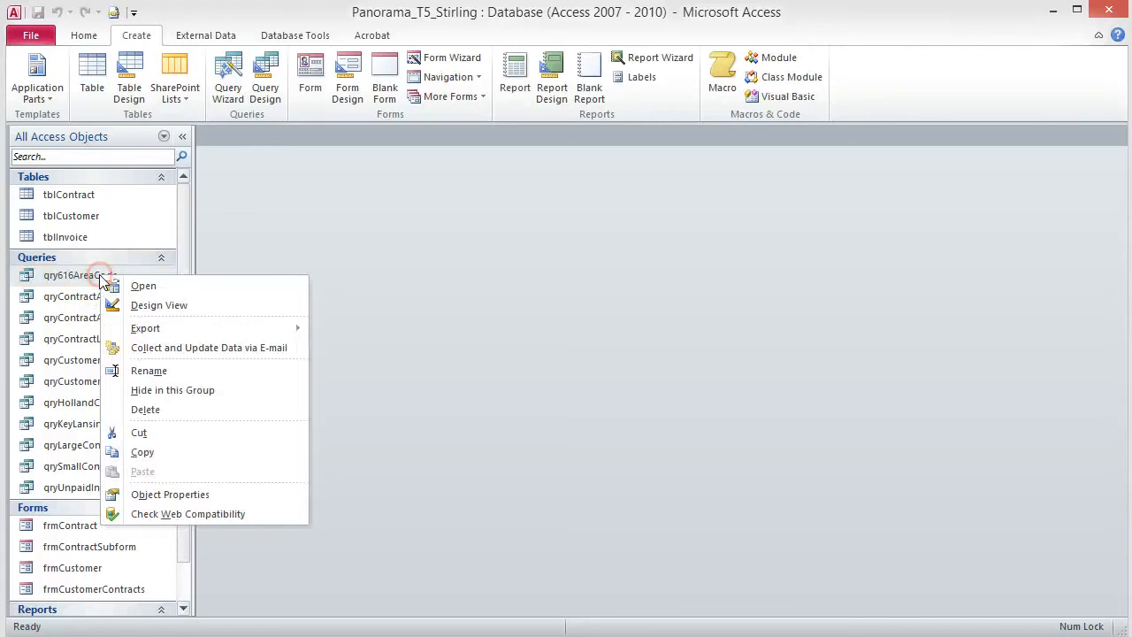
click(146, 456)
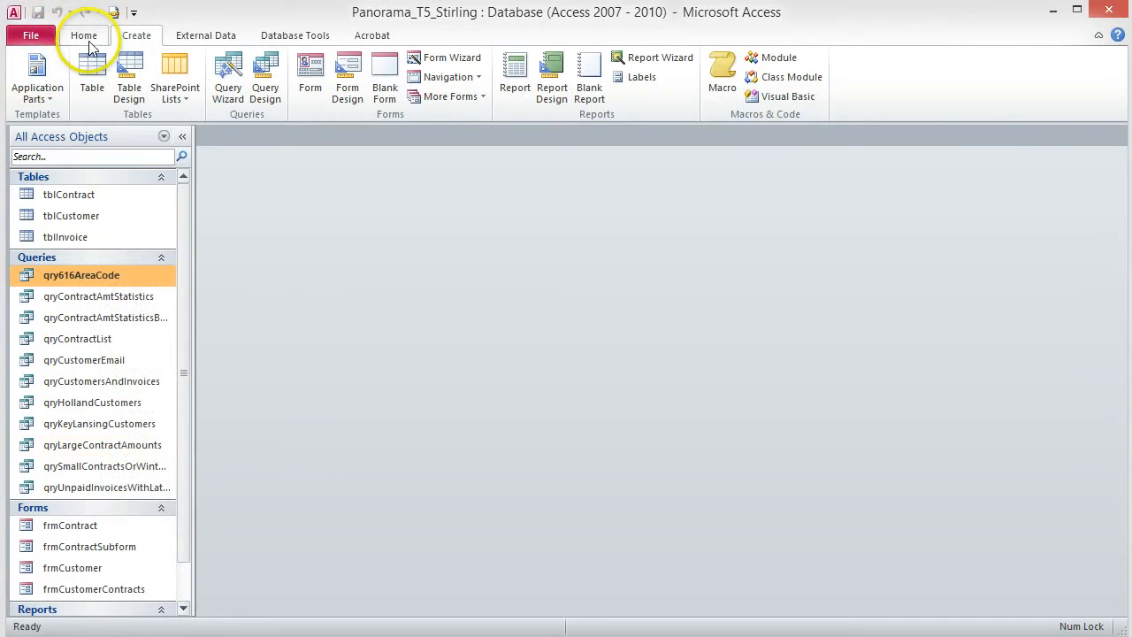
click(84, 35)
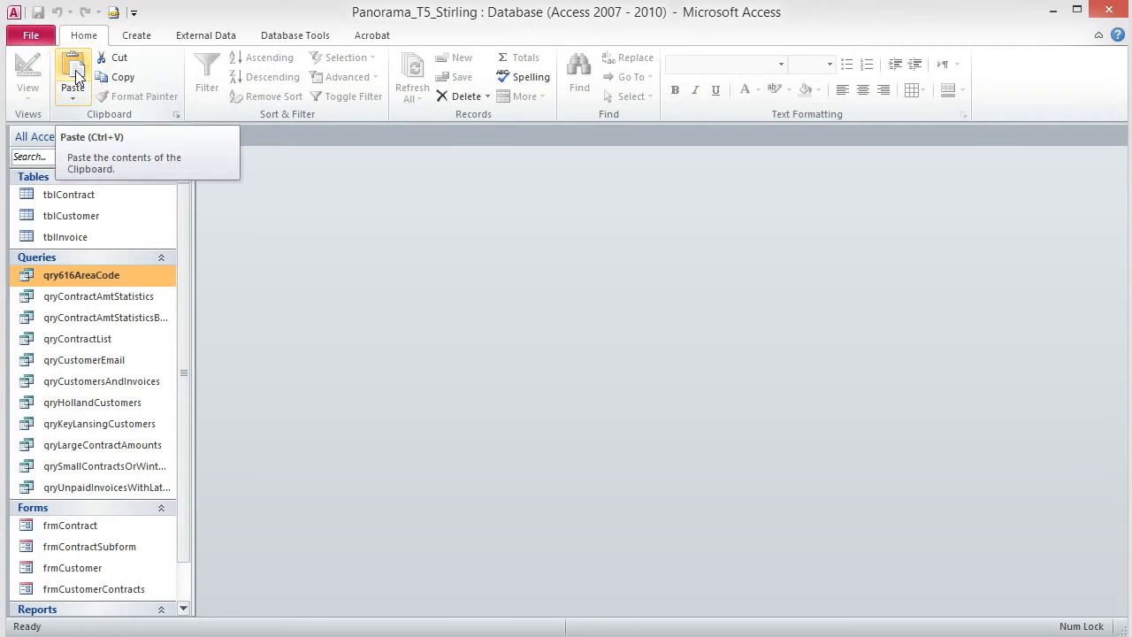
click(76, 78)
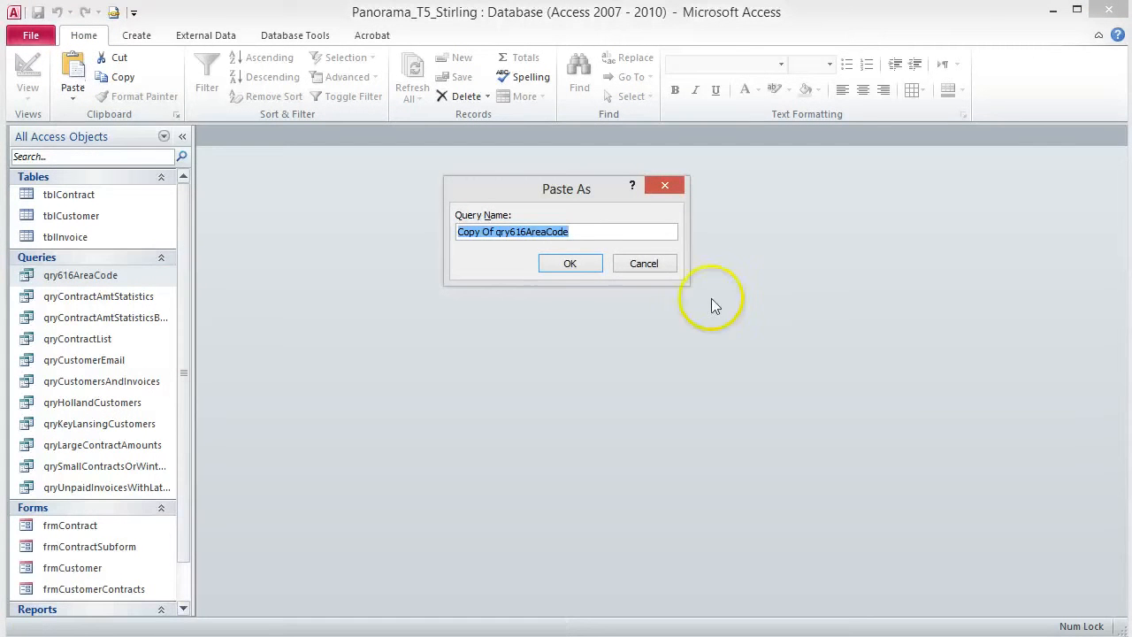
click(582, 230)
drag(583, 231, 425, 235)
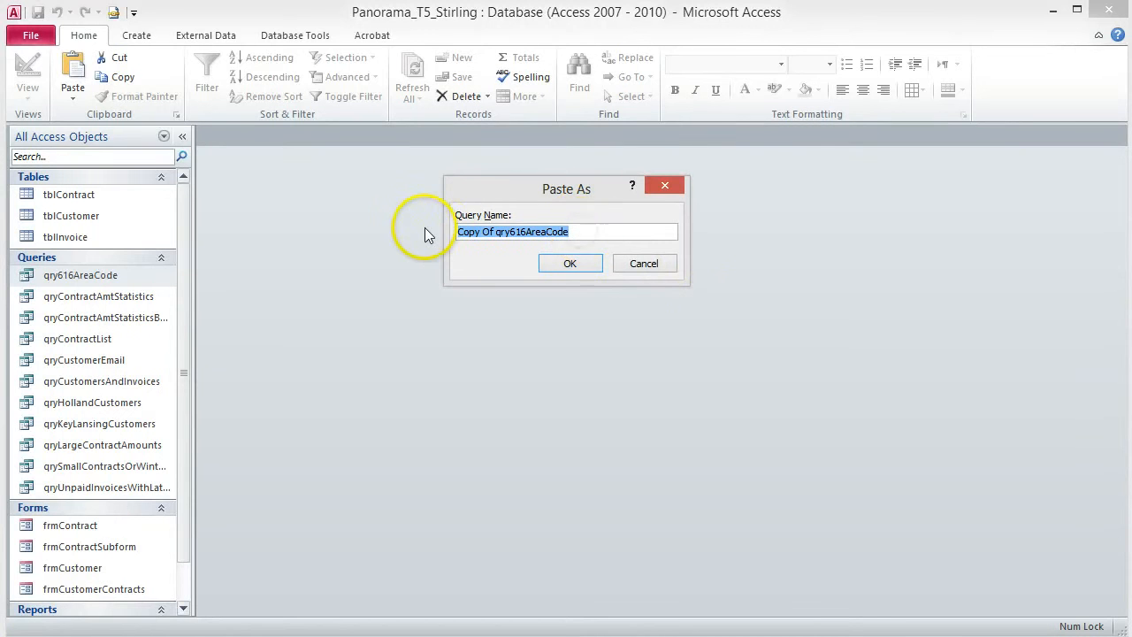
key(ctrl+v)
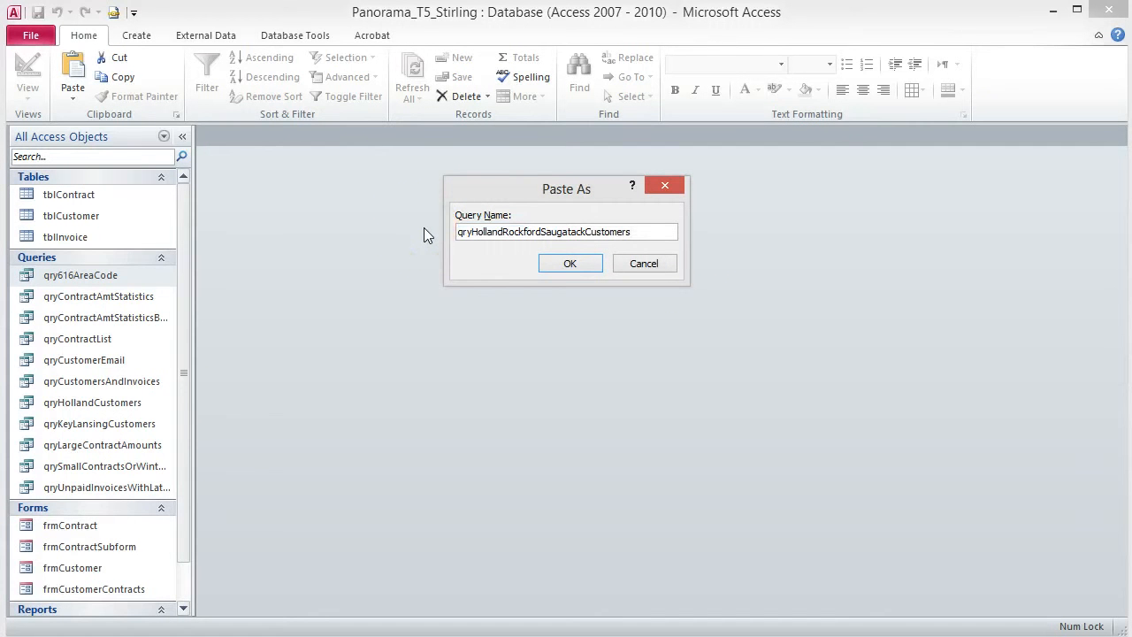
click(590, 266)
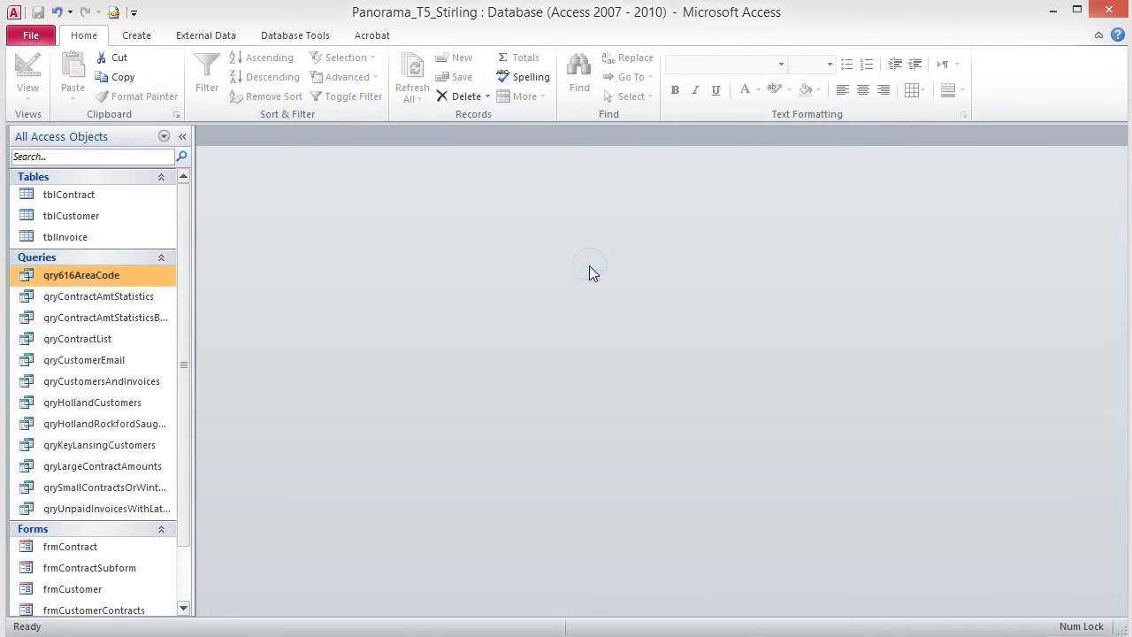
Step: Open qryHollandRockfordSaugatackCustomers in Design view and remove the Phone field's criterion
double_click(111, 424)
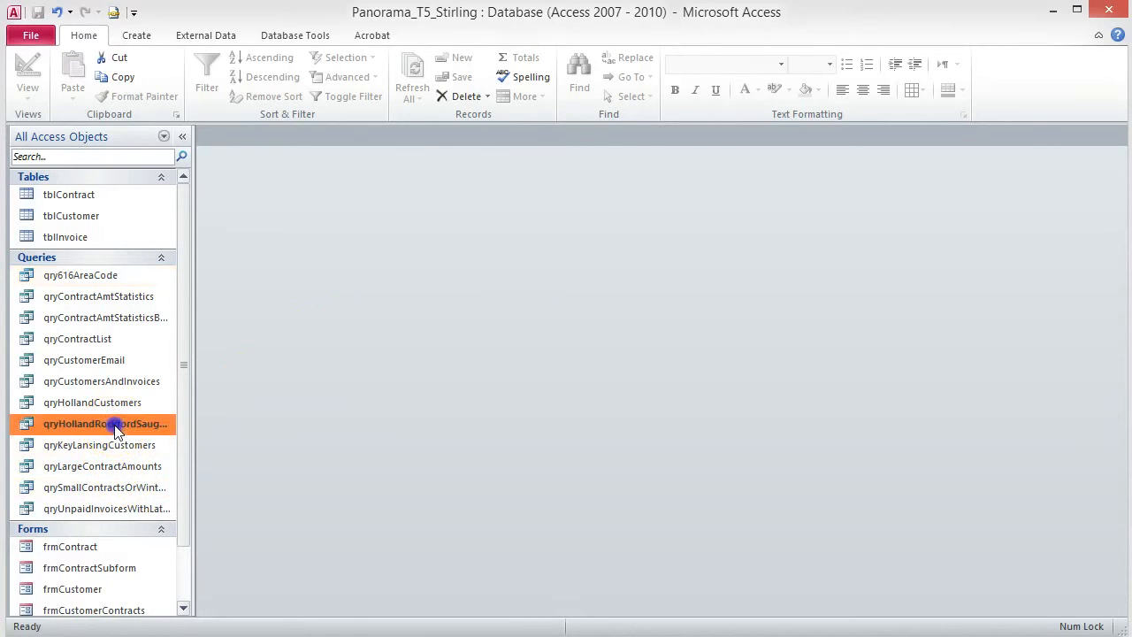
click(28, 73)
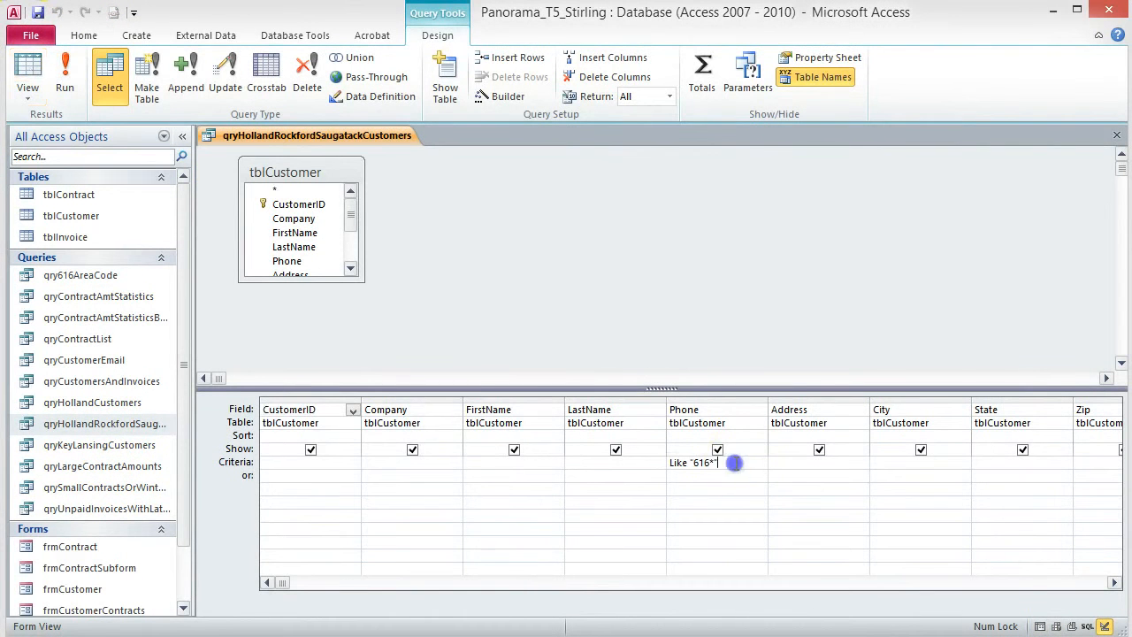
drag(732, 460, 662, 460)
key(Delete)
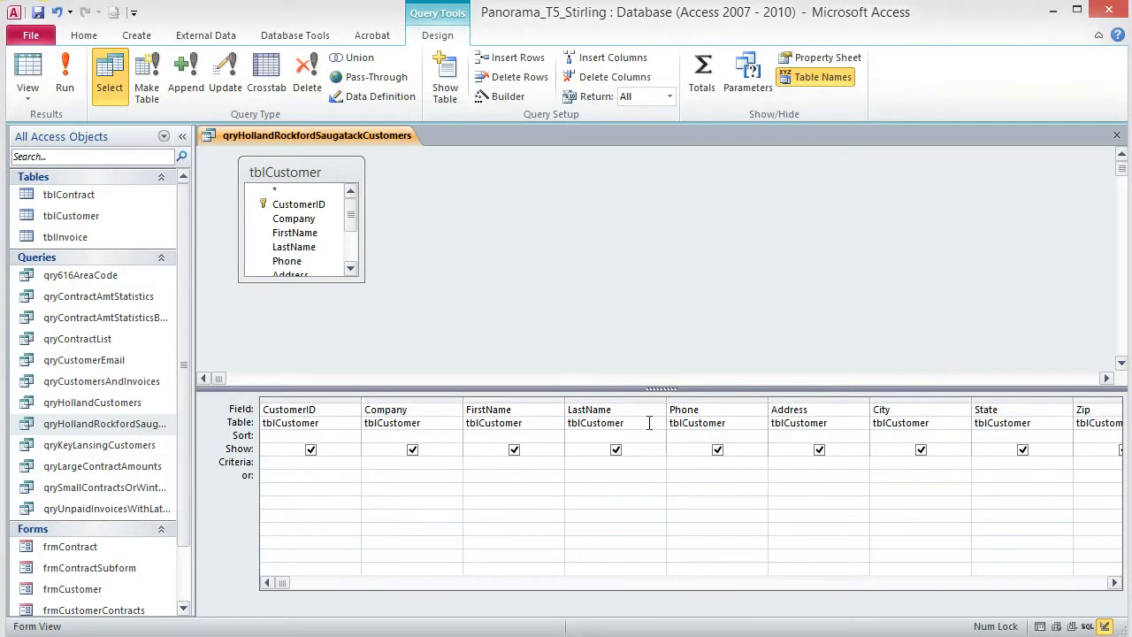
Step: Set the City field's criterion to In ("Holland","Rockford","Saugatuck") and run the query
right_click(892, 461)
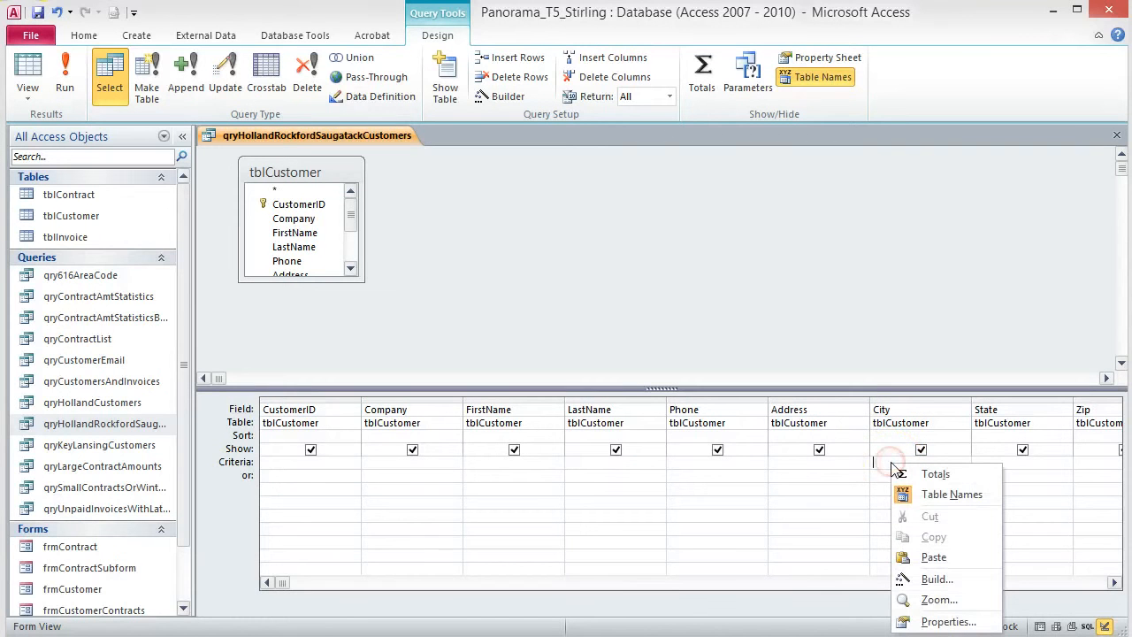
click(933, 601)
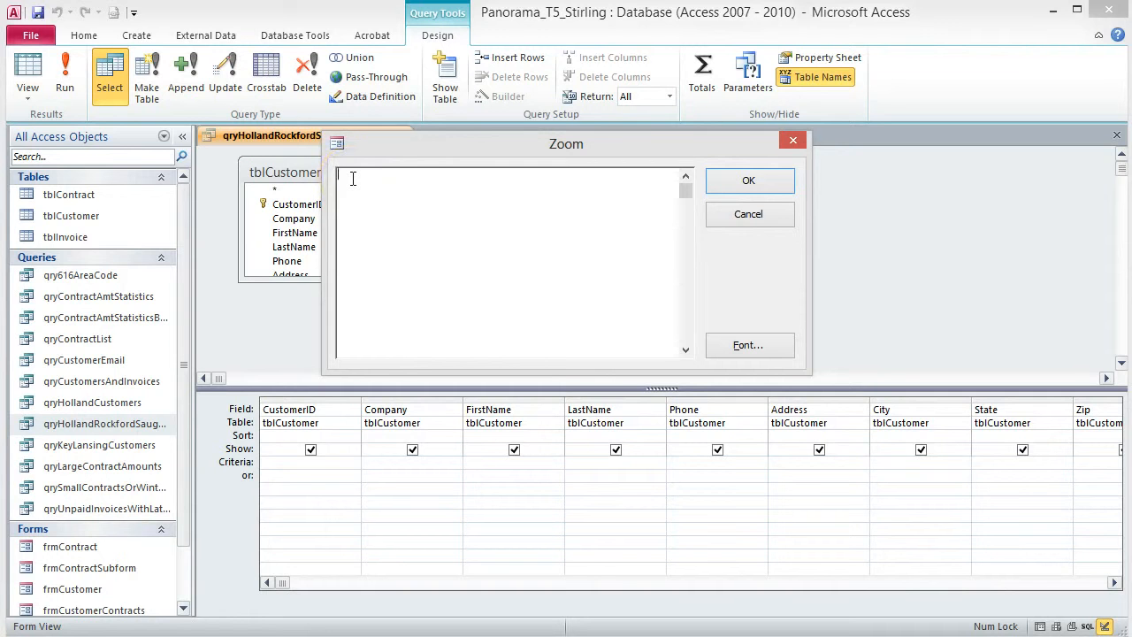
key(ctrl+v)
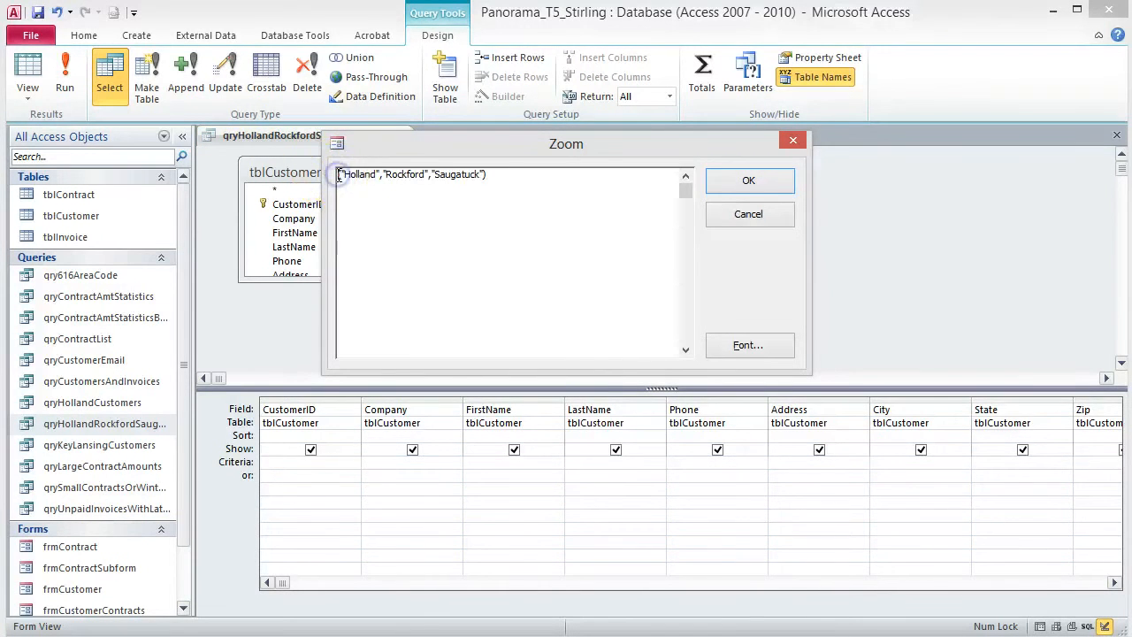
text(In)
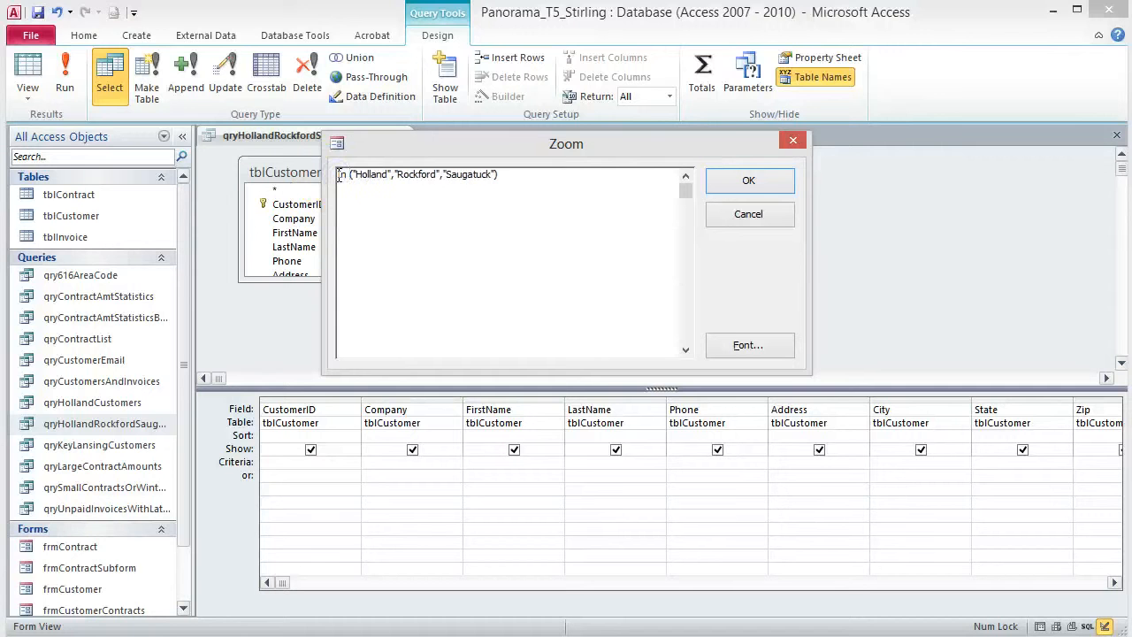
click(544, 174)
click(778, 182)
click(64, 76)
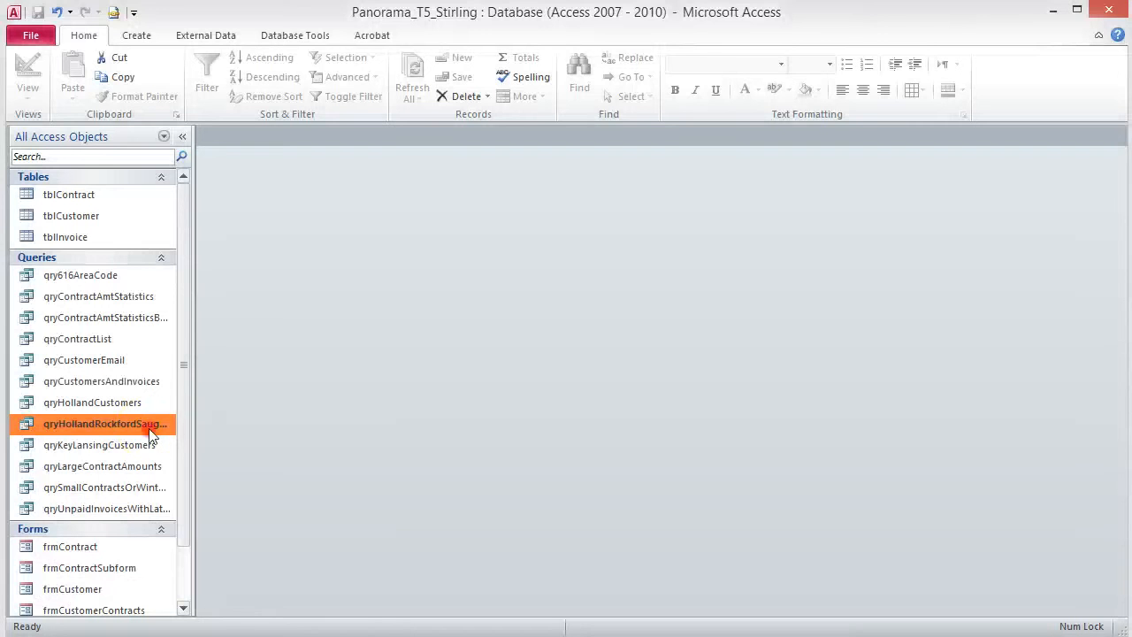
Step: Duplicate the qryHollandRockfordSaugatackCustomers query under the name qryNonHollandRockfordSaugatackCustomers
right_click(147, 427)
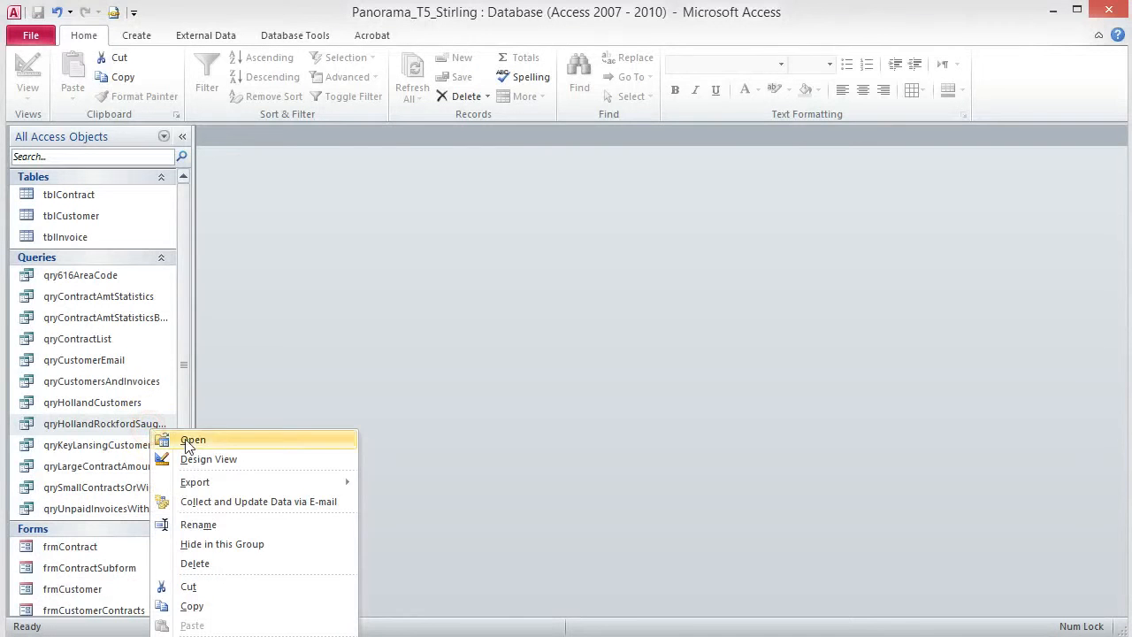
click(193, 606)
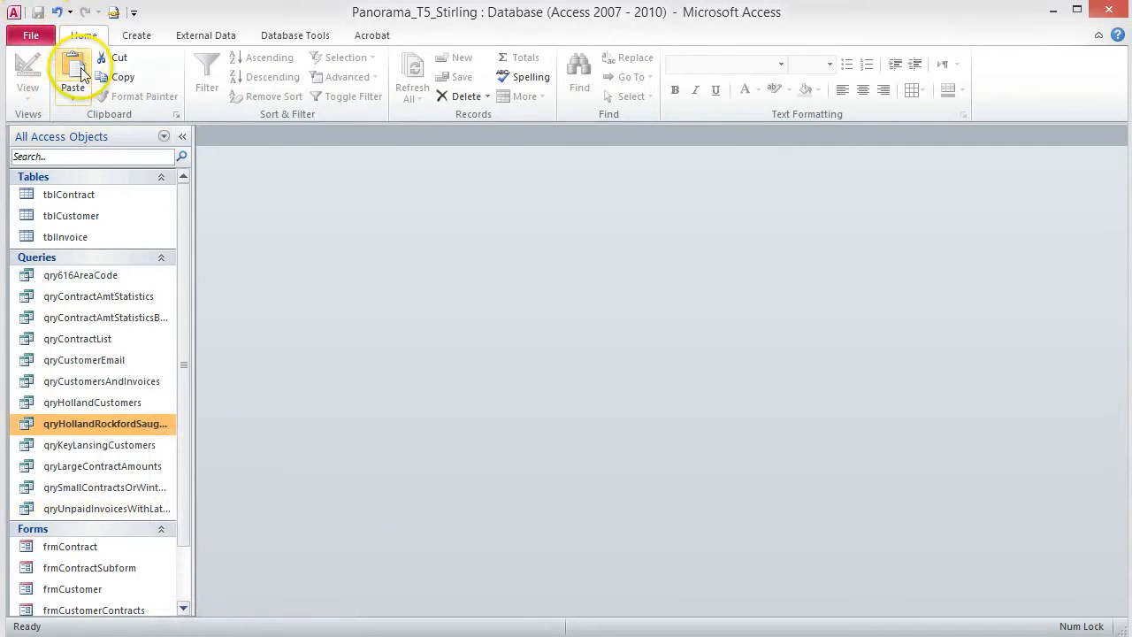
click(74, 72)
click(497, 233)
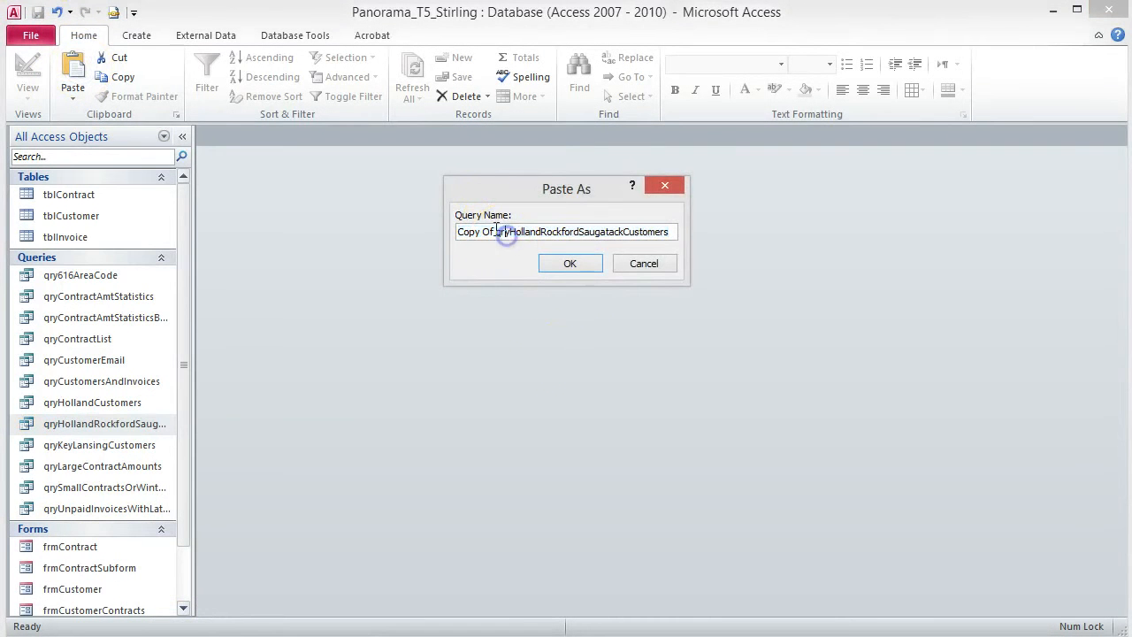
drag(499, 233, 389, 219)
key(Delete)
click(473, 231)
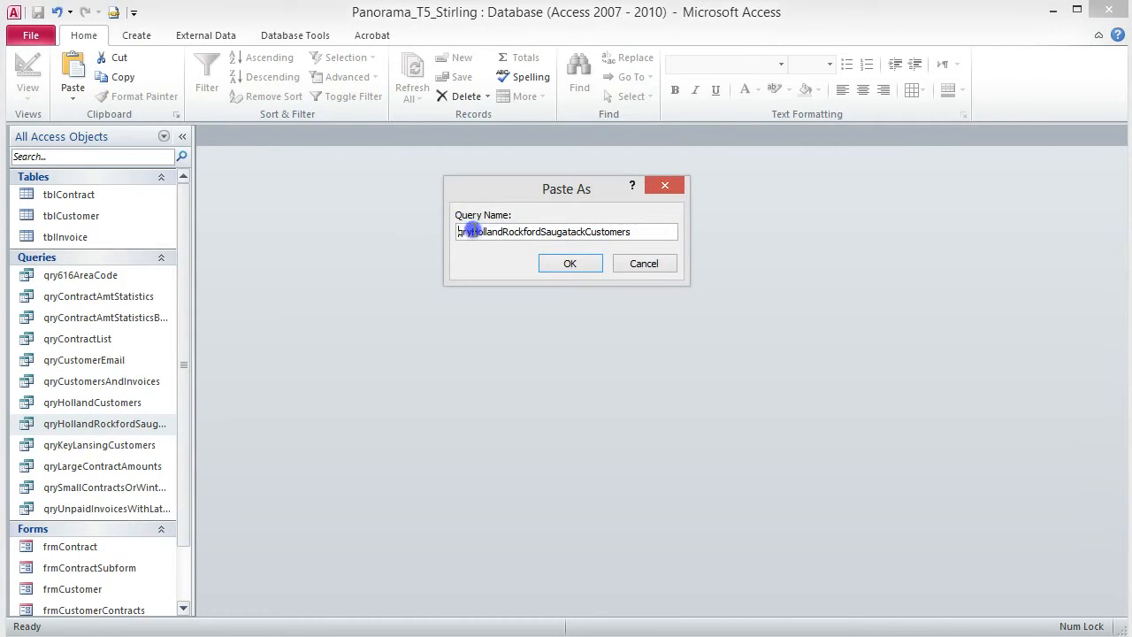
text(Non)
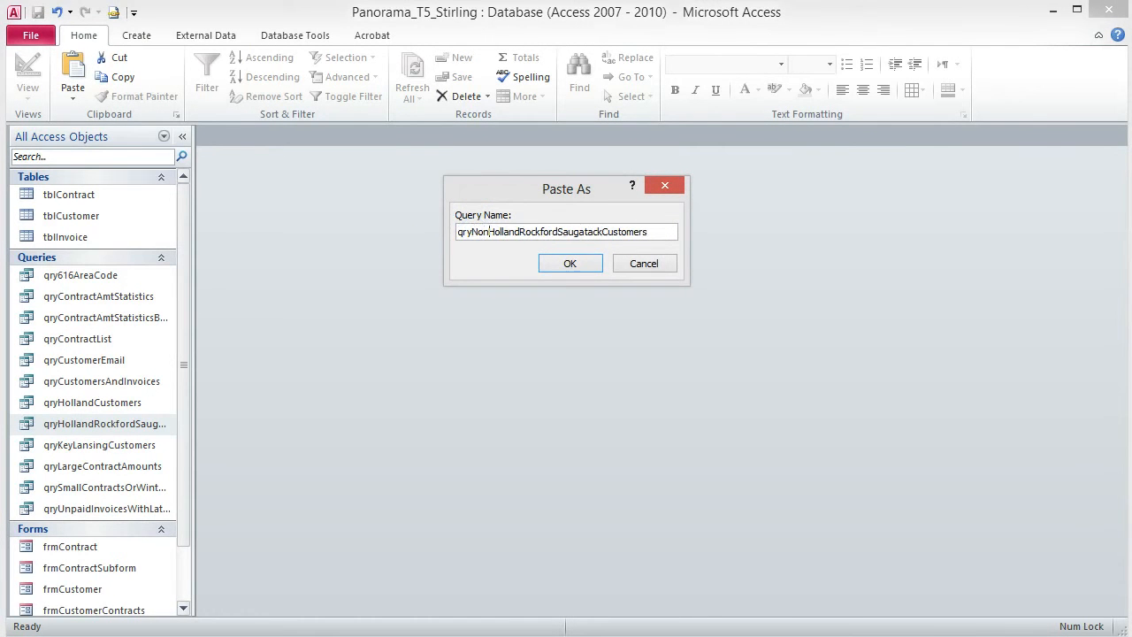
click(567, 268)
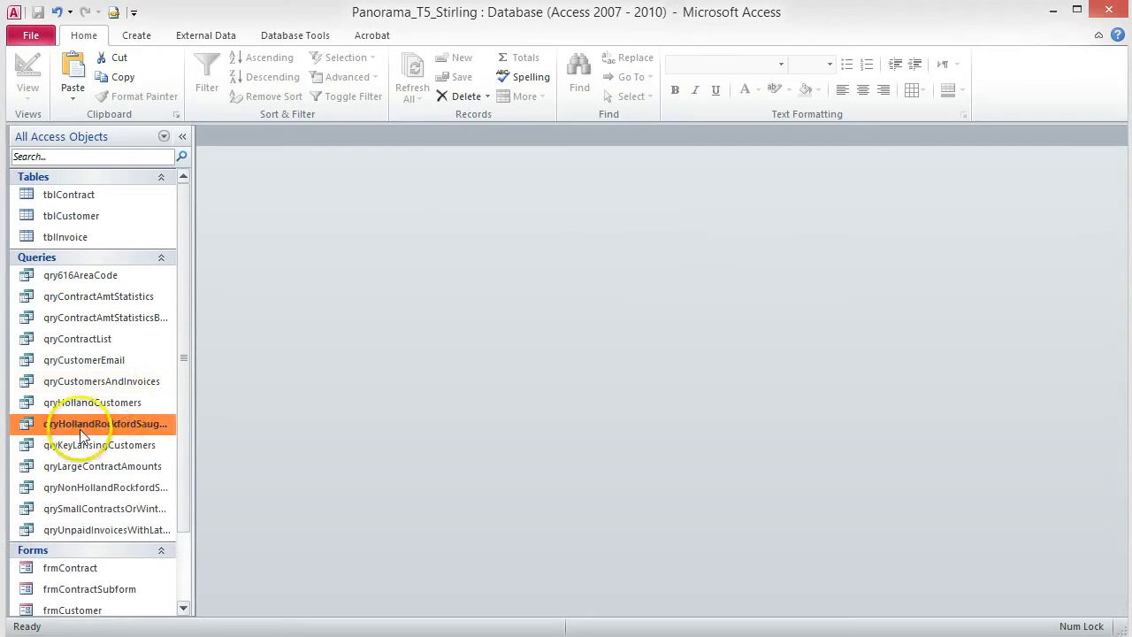
Step: Open qryNonHollandRockfordSaugatackCustomers in Design view and change the City criterion to Not In ("Holland","Rockford","Saugatuck")
double_click(84, 487)
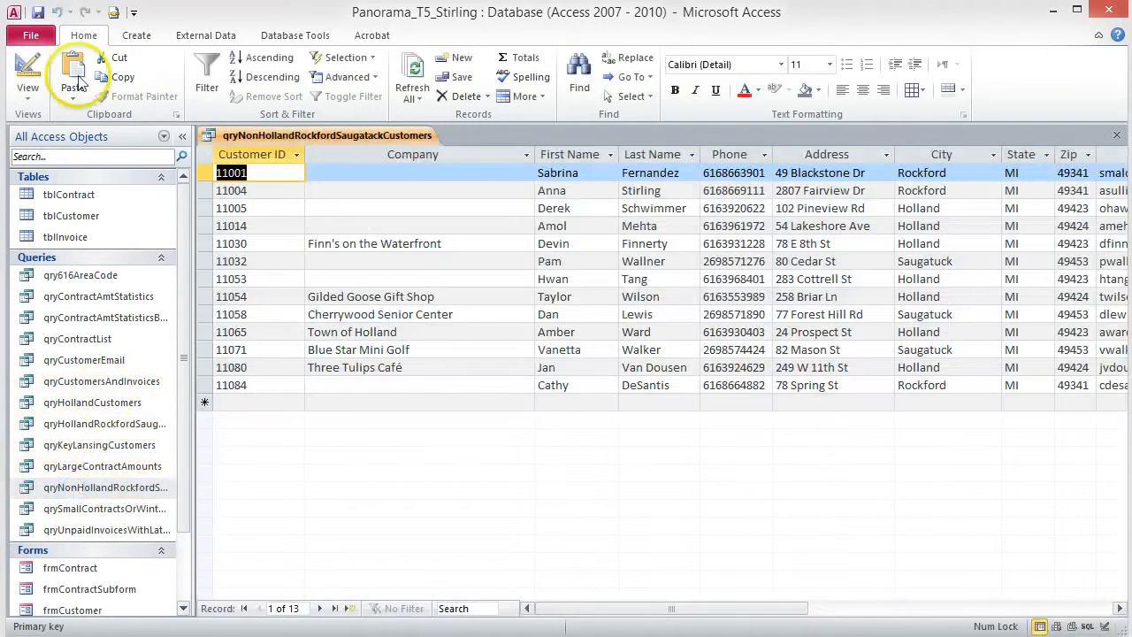
click(29, 69)
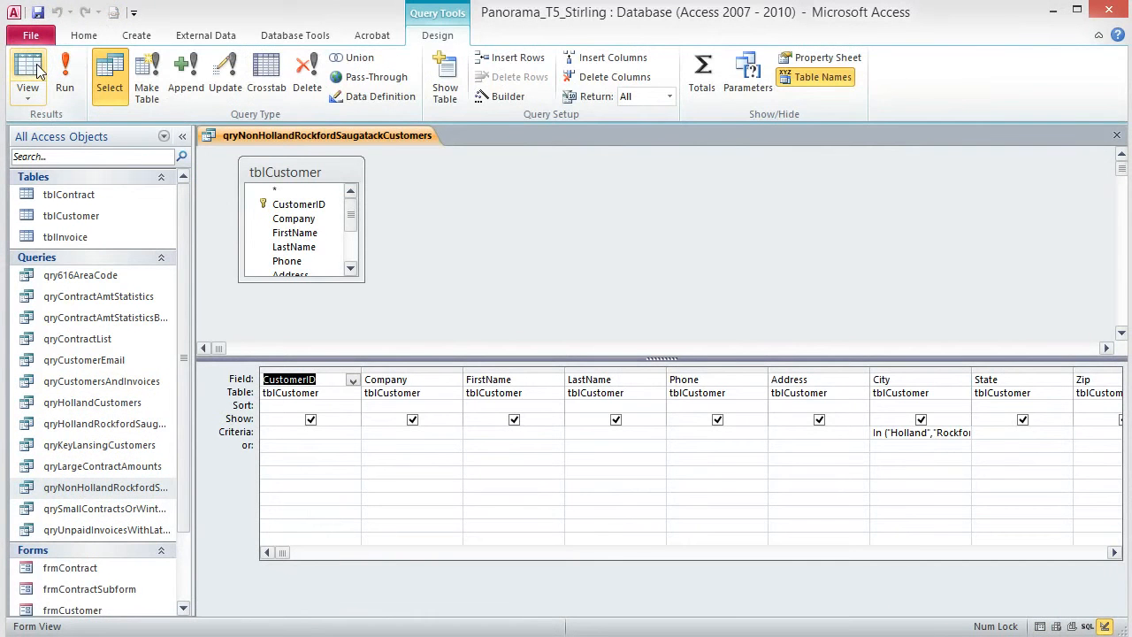
right_click(898, 432)
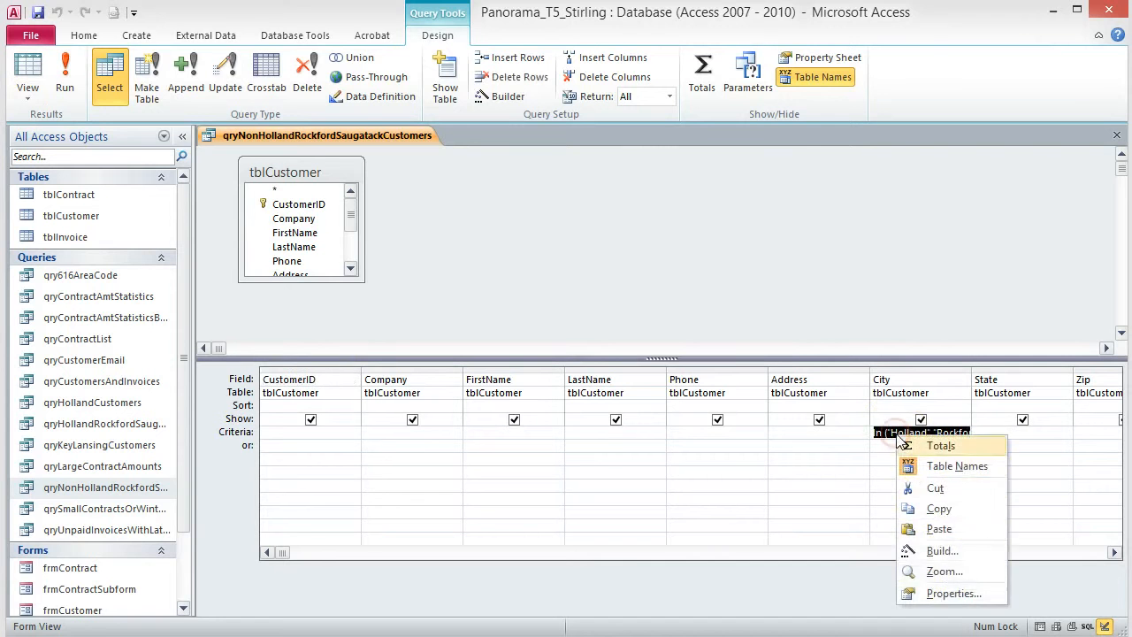
click(942, 571)
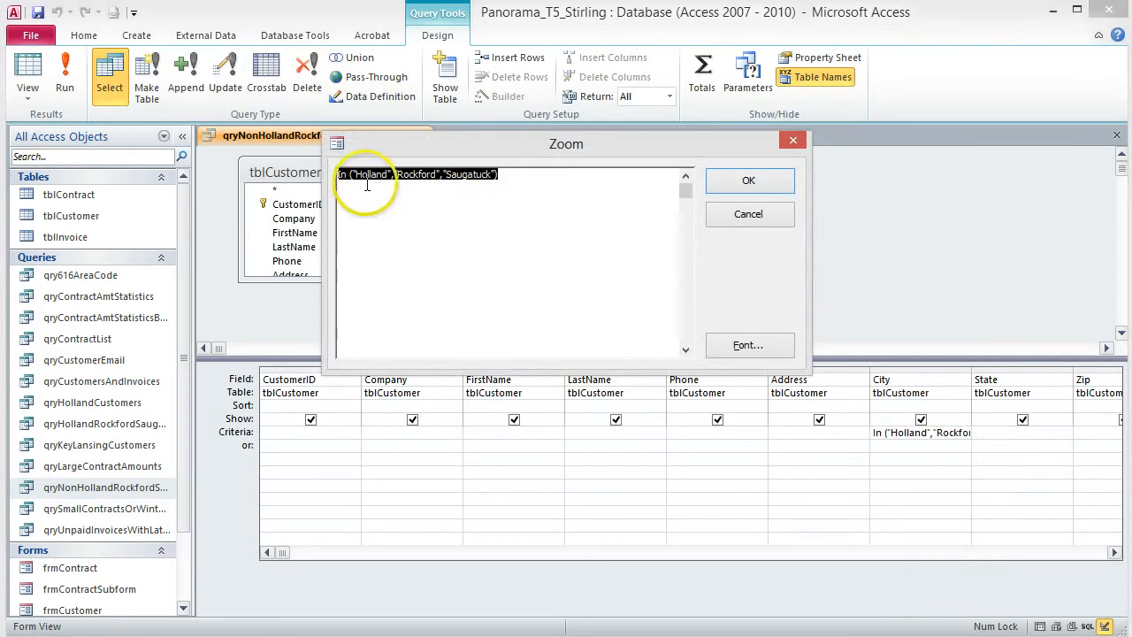
click(338, 175)
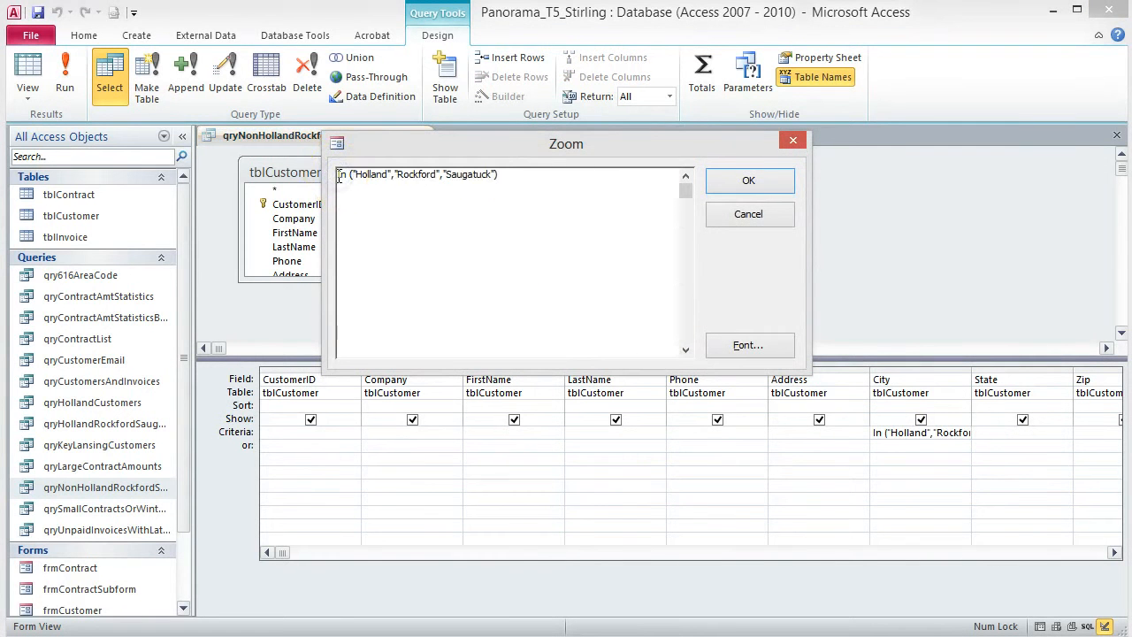
text(Not t)
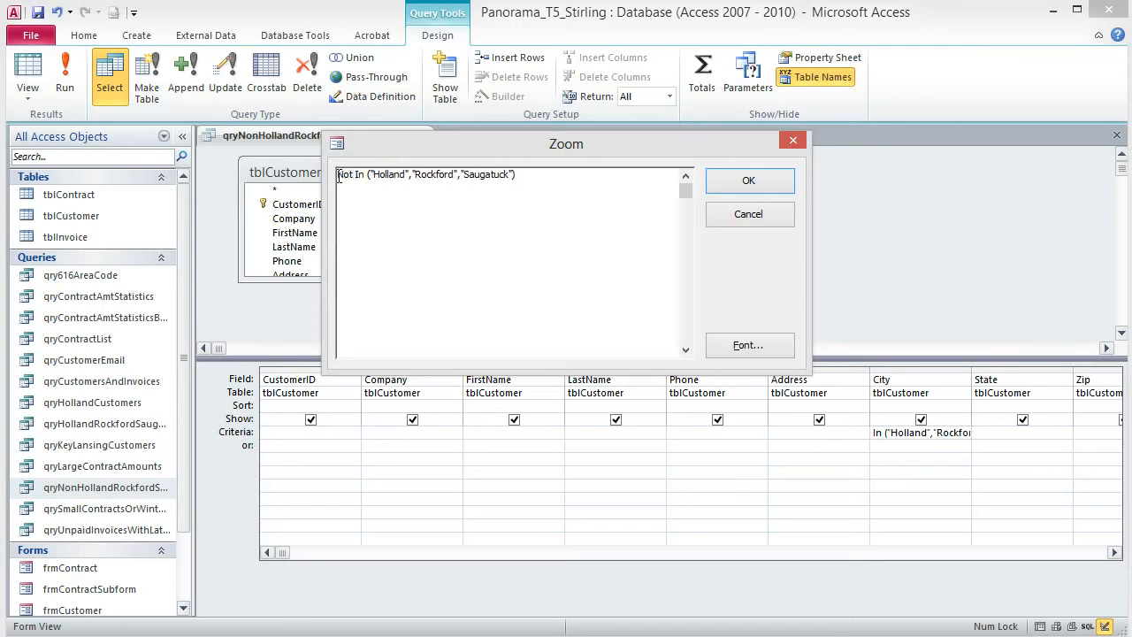
click(743, 181)
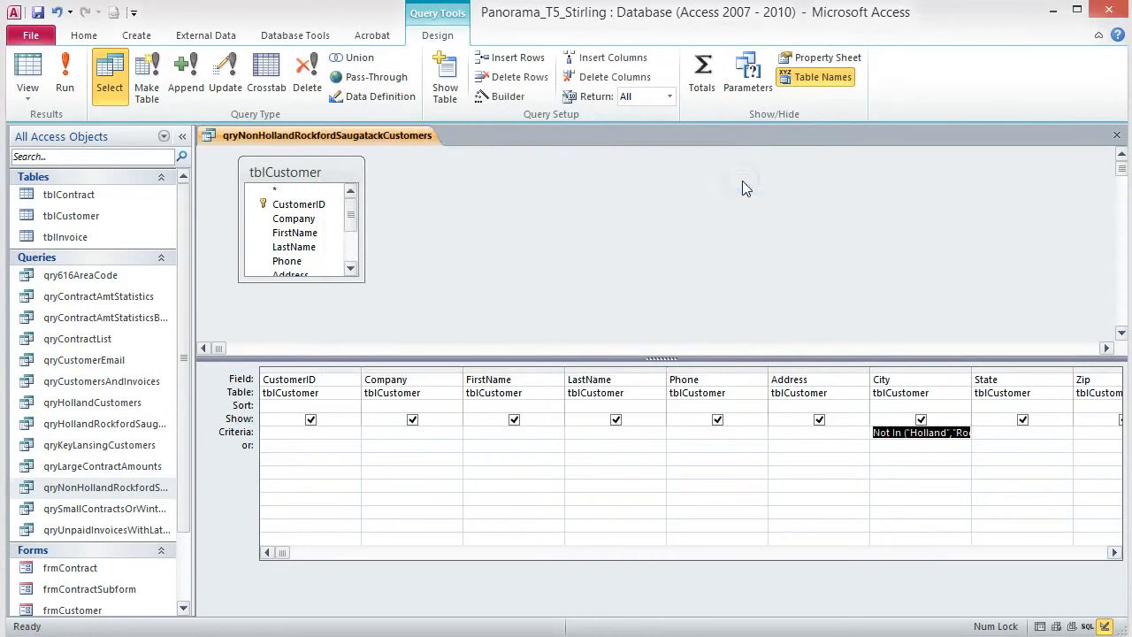
Step: Save the qryNonHollandRockfordSaugatackCustomers query and run it to review the matching customer records
click(39, 14)
click(66, 75)
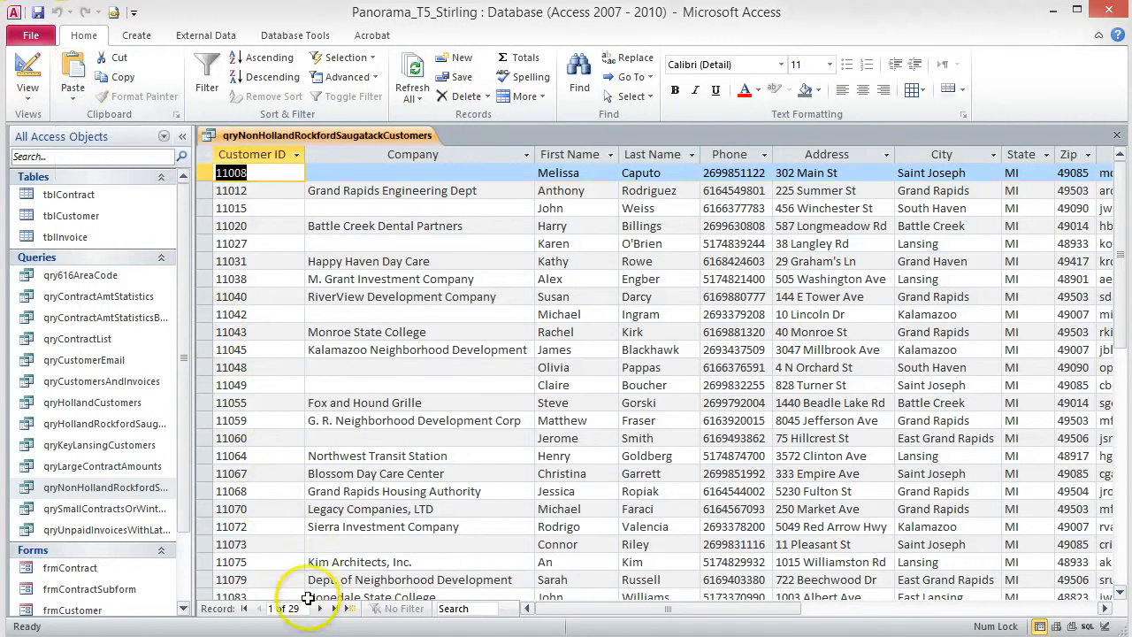
drag(568, 610, 634, 610)
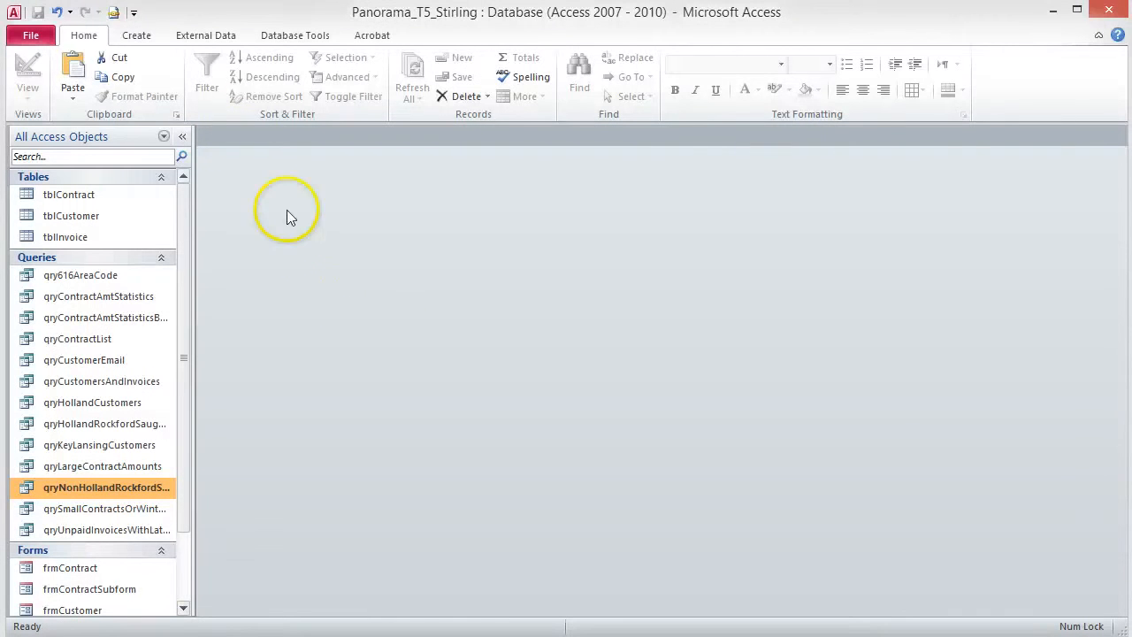
Step: Create a new query in Design view based on the tblCustomer table
click(142, 35)
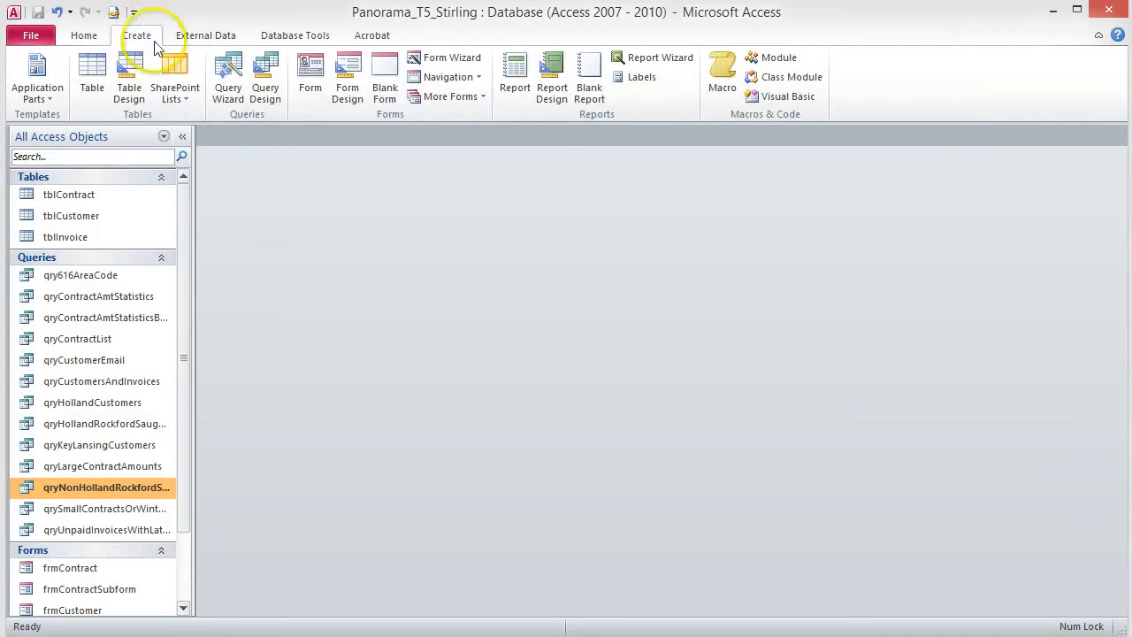
click(274, 93)
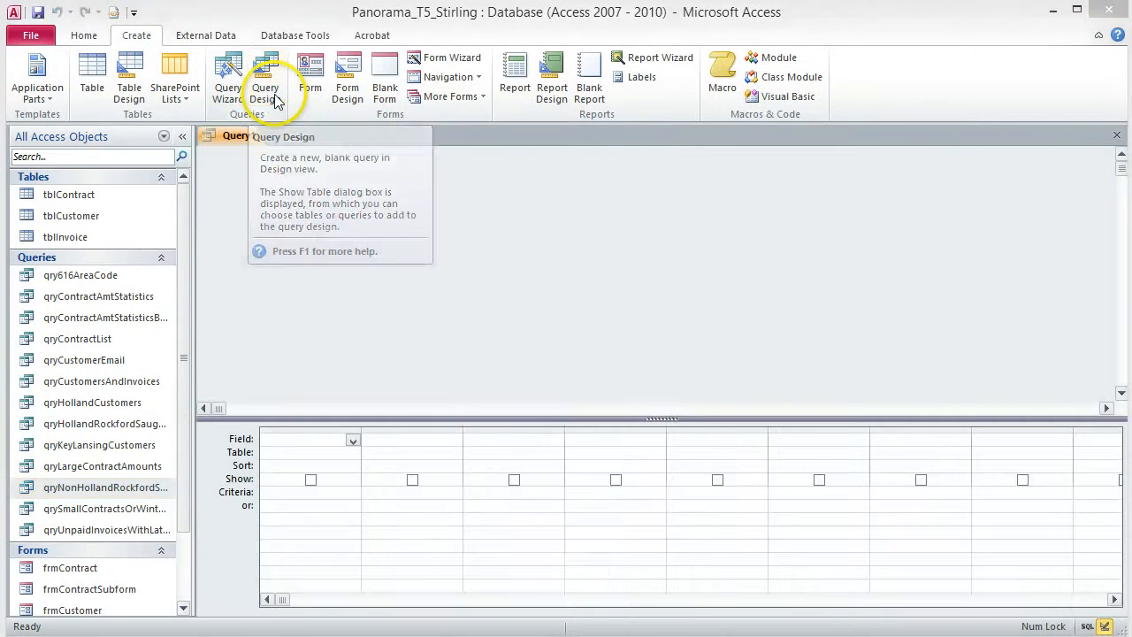
drag(526, 426, 506, 192)
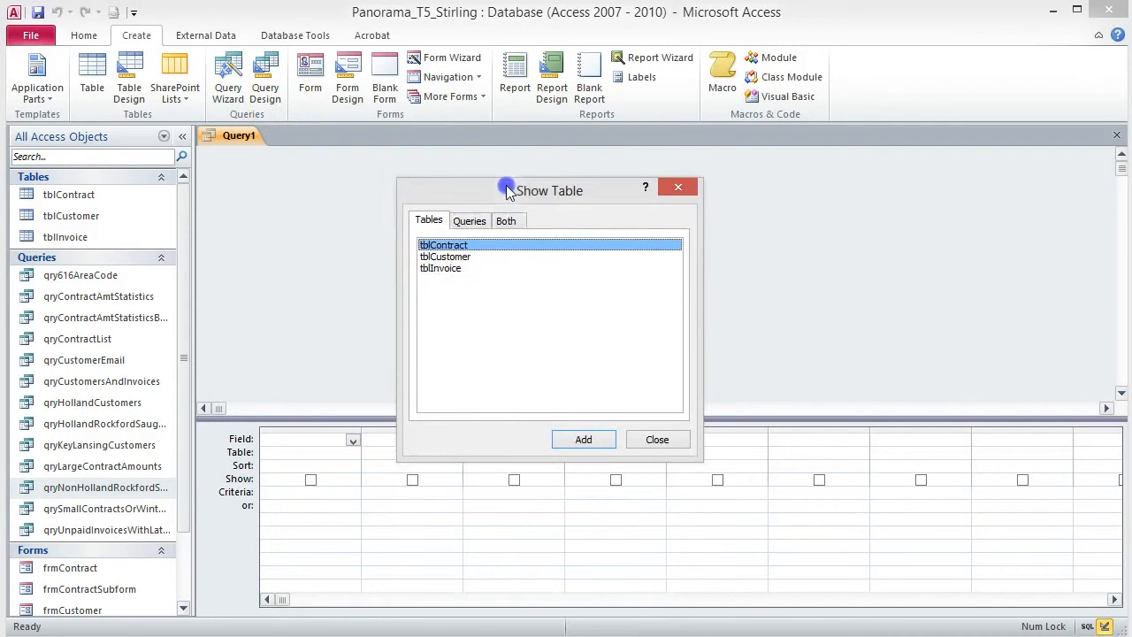
click(447, 257)
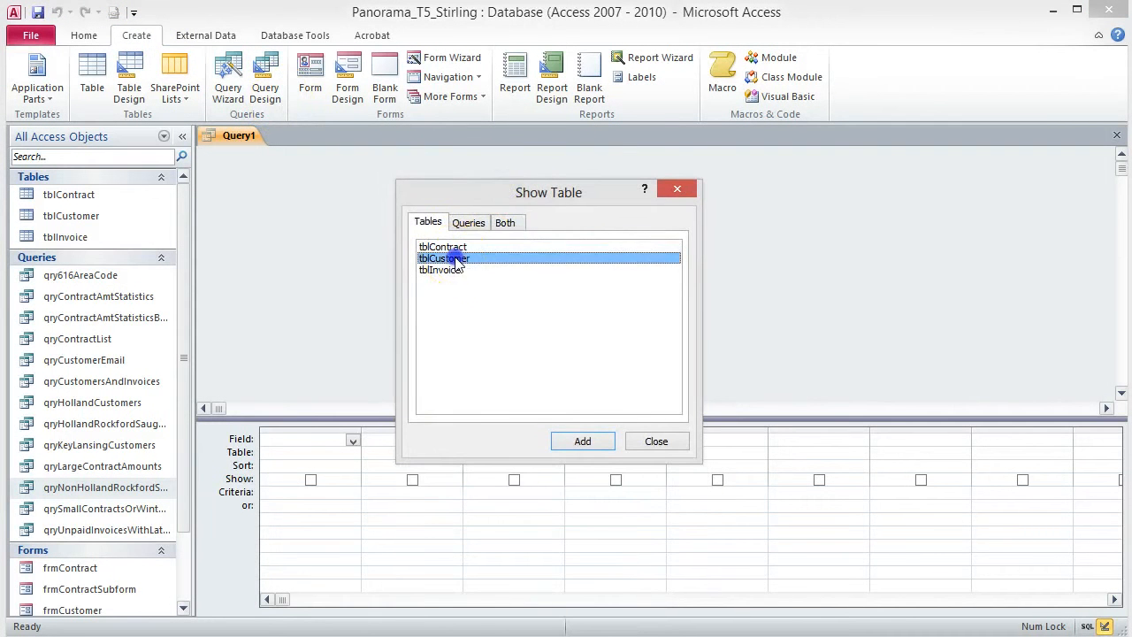
click(583, 441)
click(657, 441)
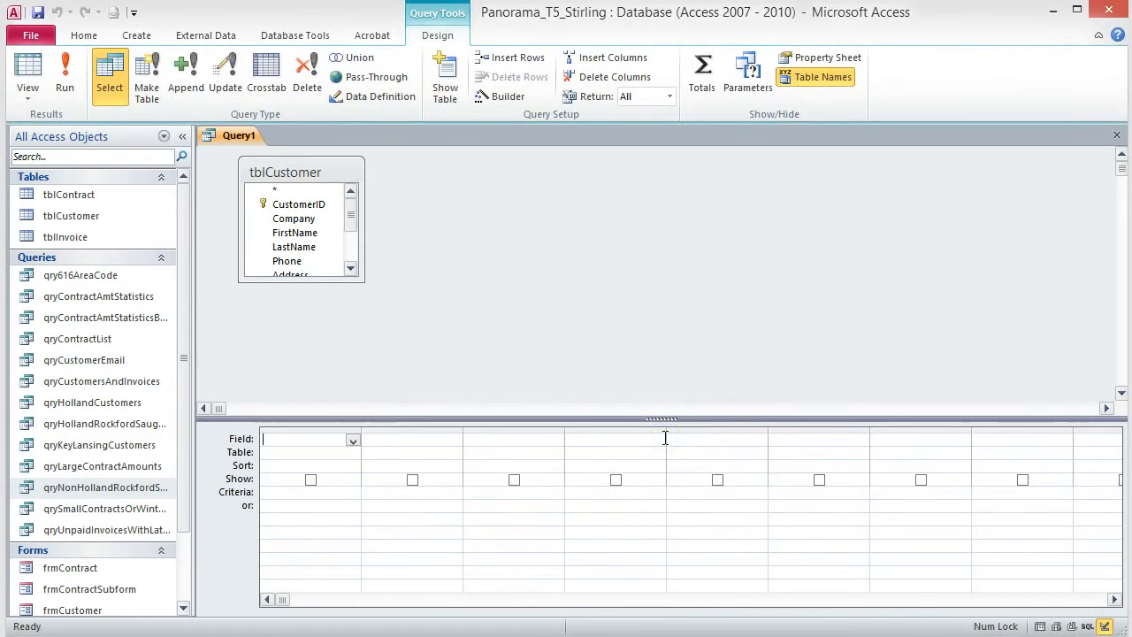
click(380, 358)
click(380, 333)
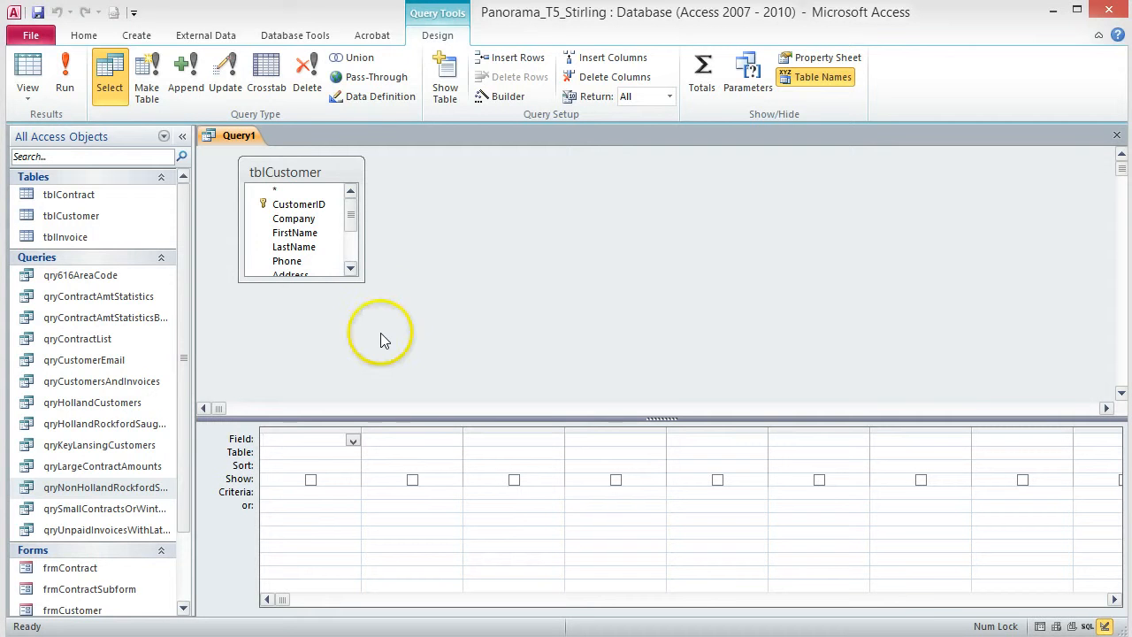
Step: Add all tblCustomer fields to the design grid starting in the second column, leaving the first column blank
double_click(323, 175)
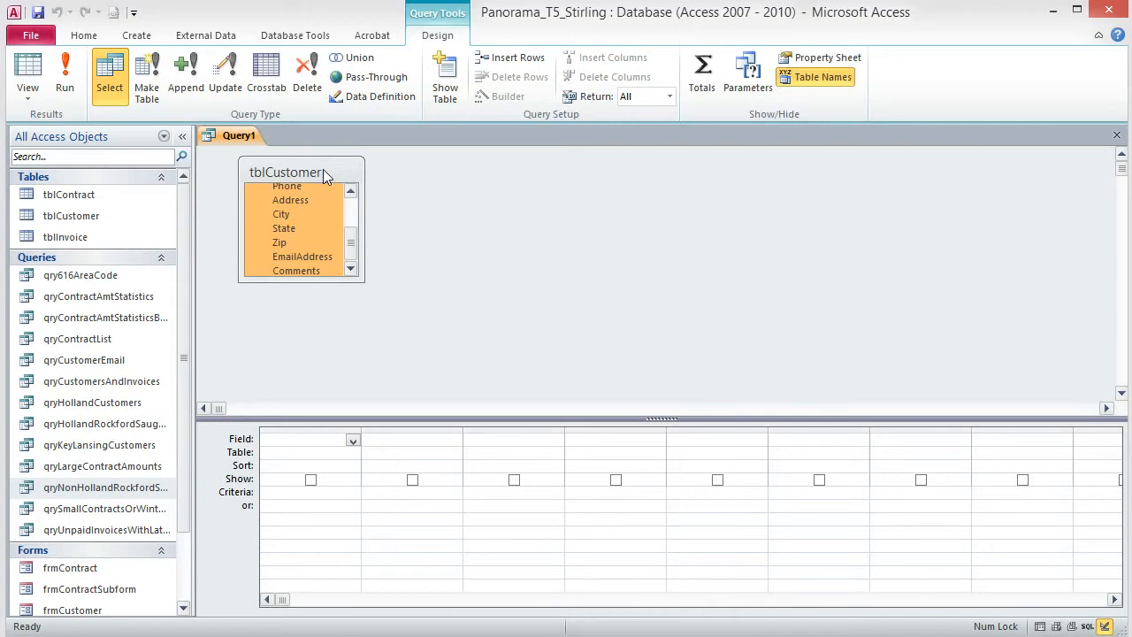
click(300, 203)
drag(298, 202, 412, 441)
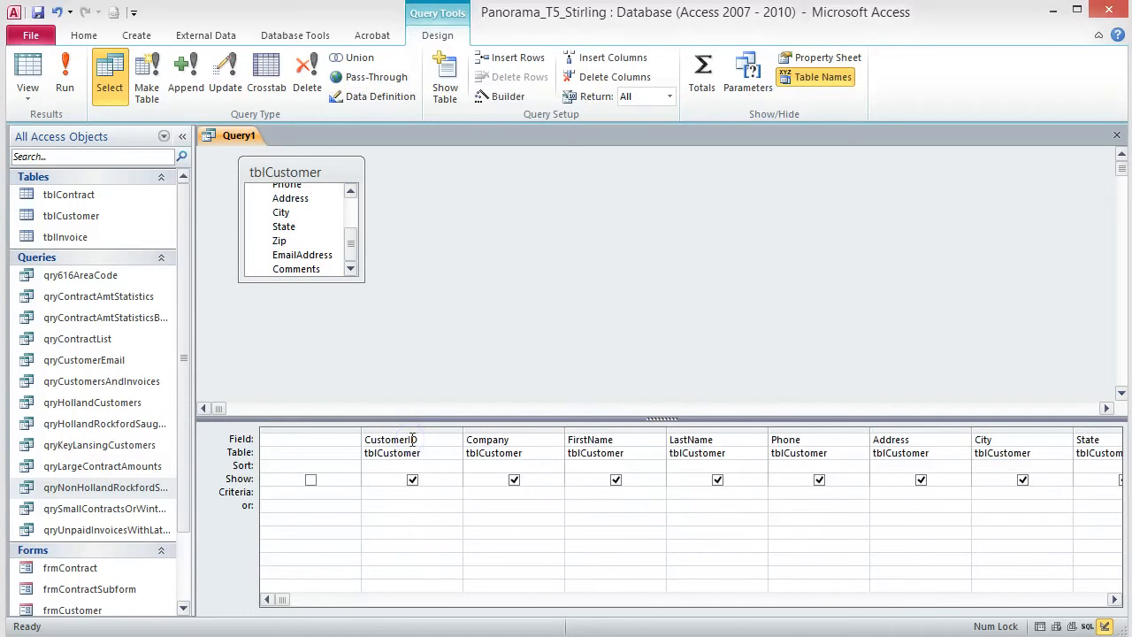
Step: Open the Expression Builder for the blank first column's field and start a calculated field named "Customer:"
click(354, 442)
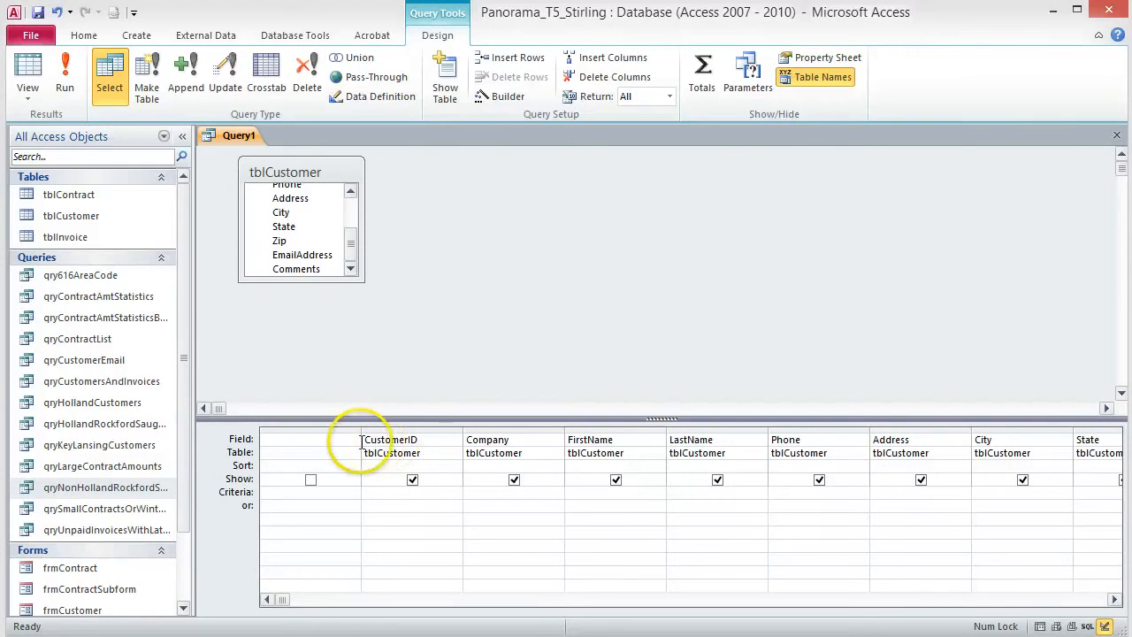
right_click(344, 441)
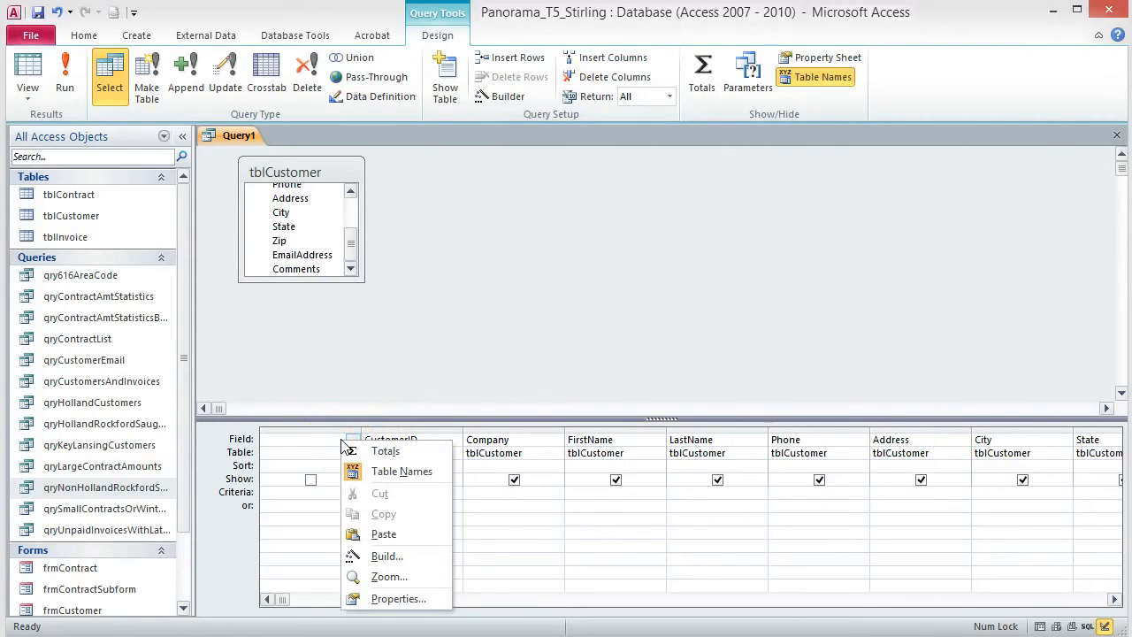
click(387, 556)
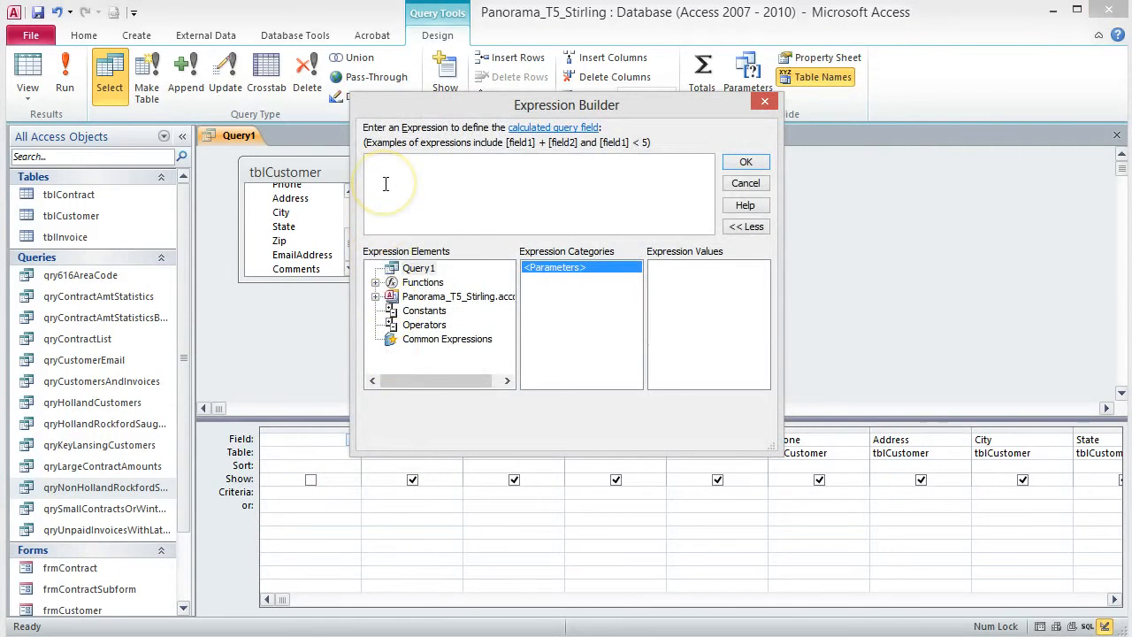
text(Customer:)
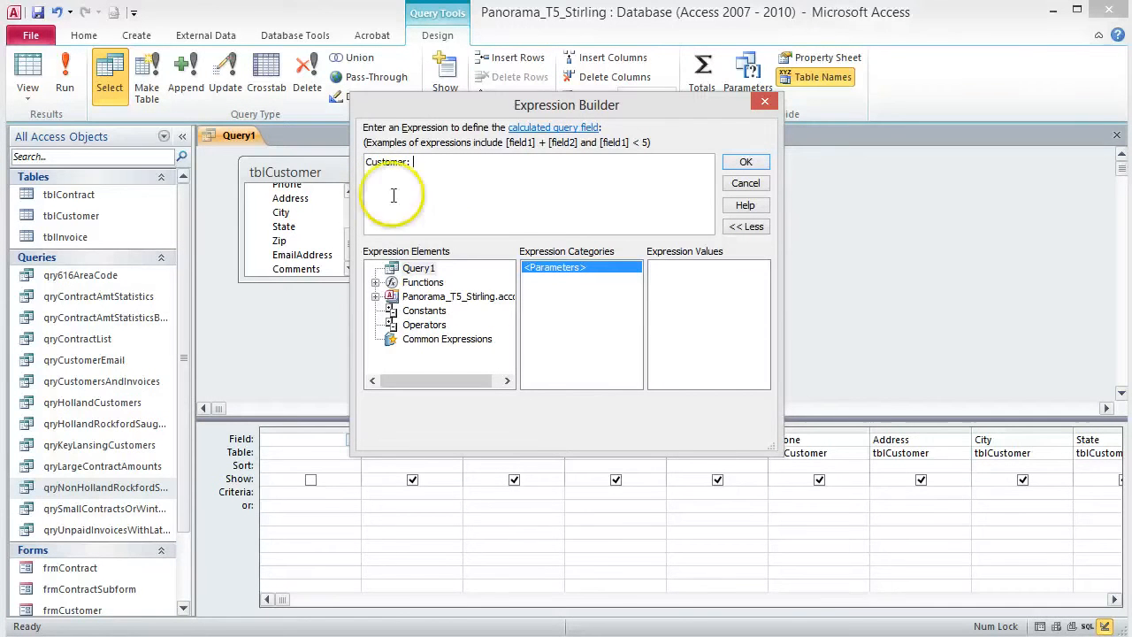
Step: Insert the built-in IIf function from the Program Flow category after "Customer:" and remove the leading «Expr» placeholder and extra space
double_click(415, 283)
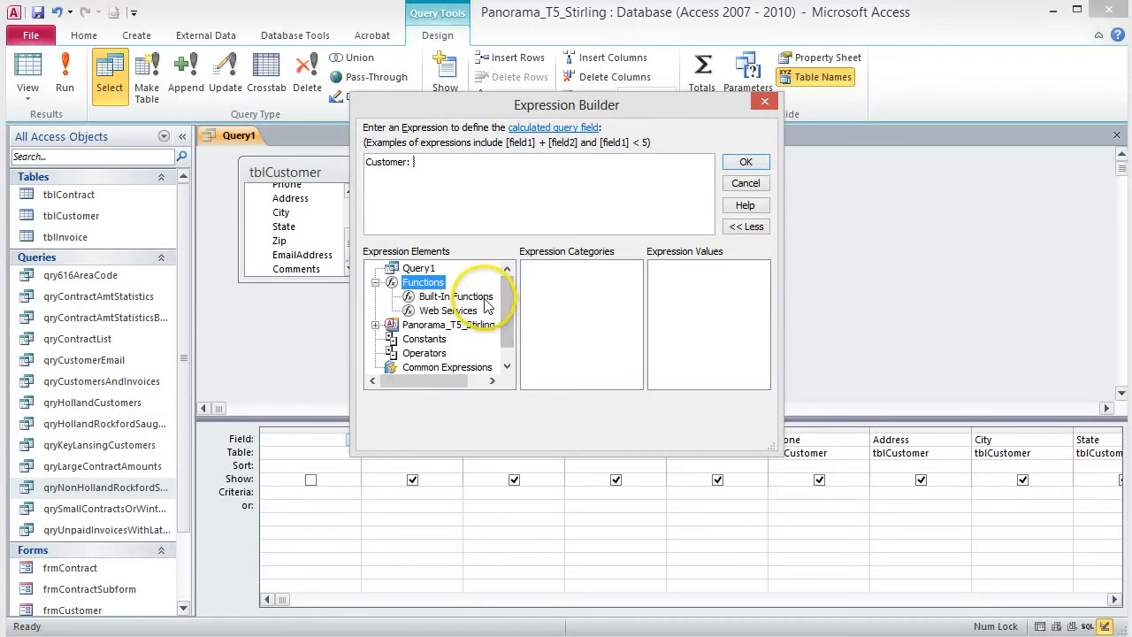
click(482, 300)
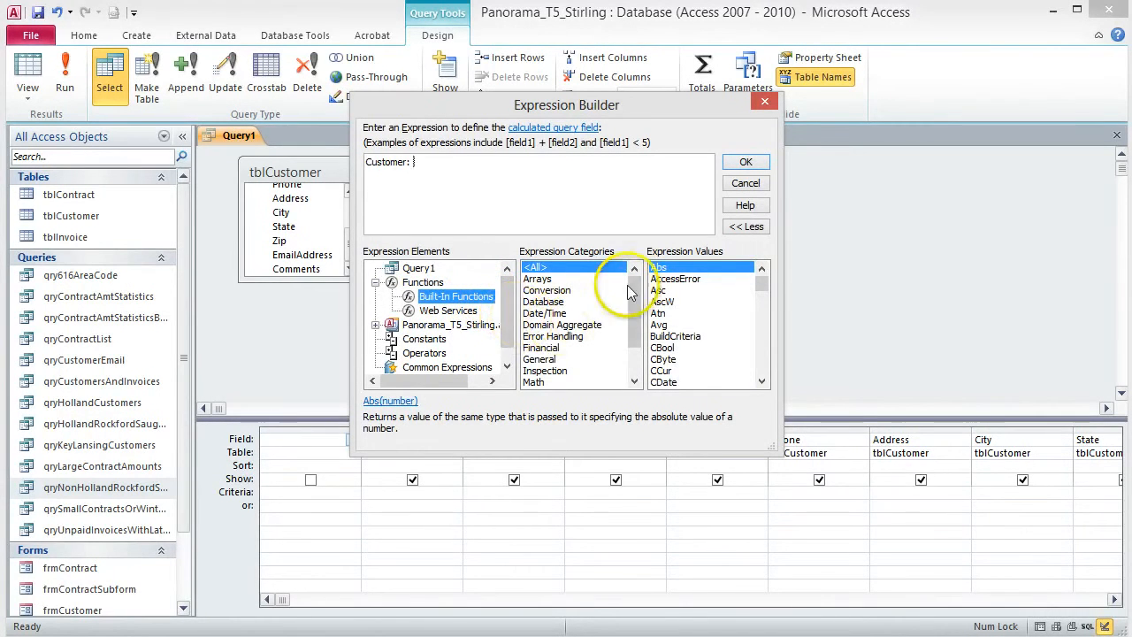
click(634, 352)
click(578, 359)
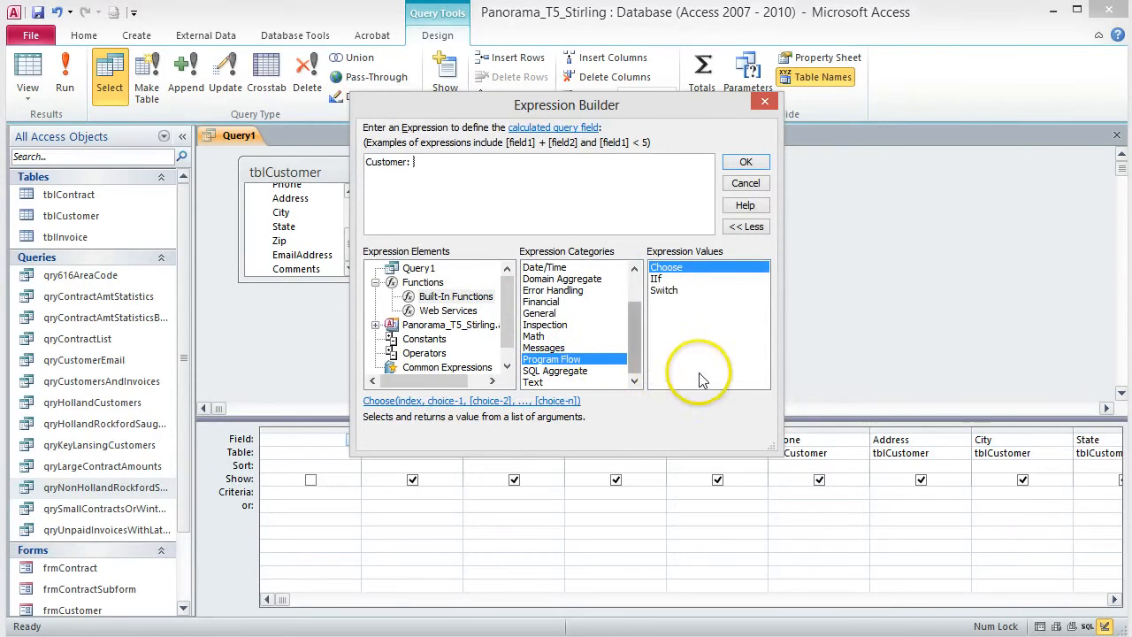
double_click(656, 279)
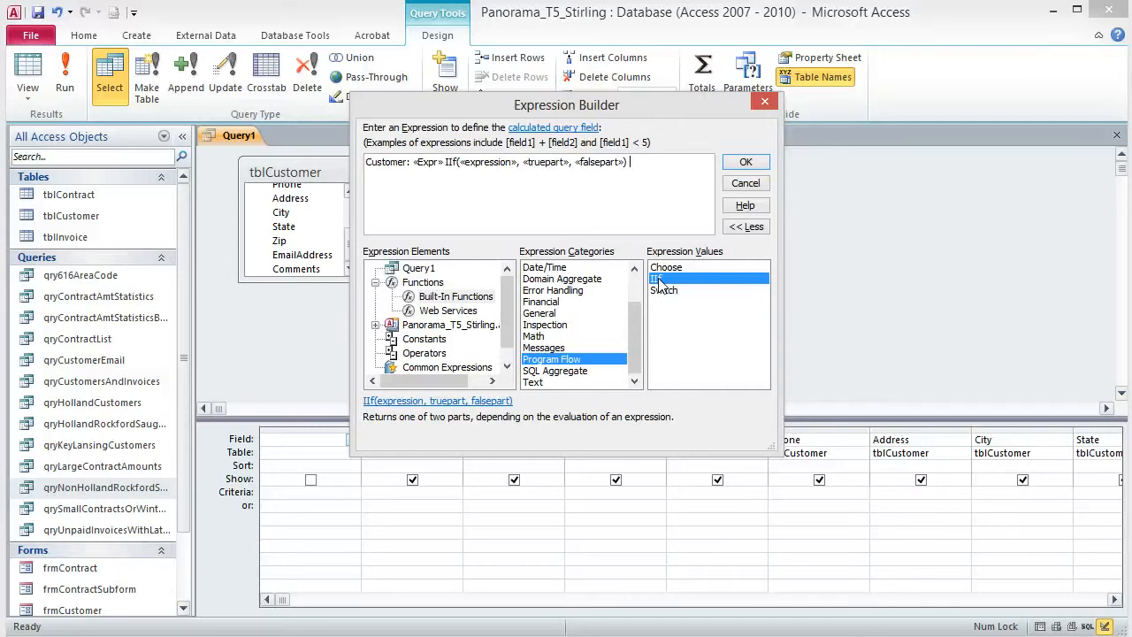
click(435, 163)
click(421, 163)
key(Delete)
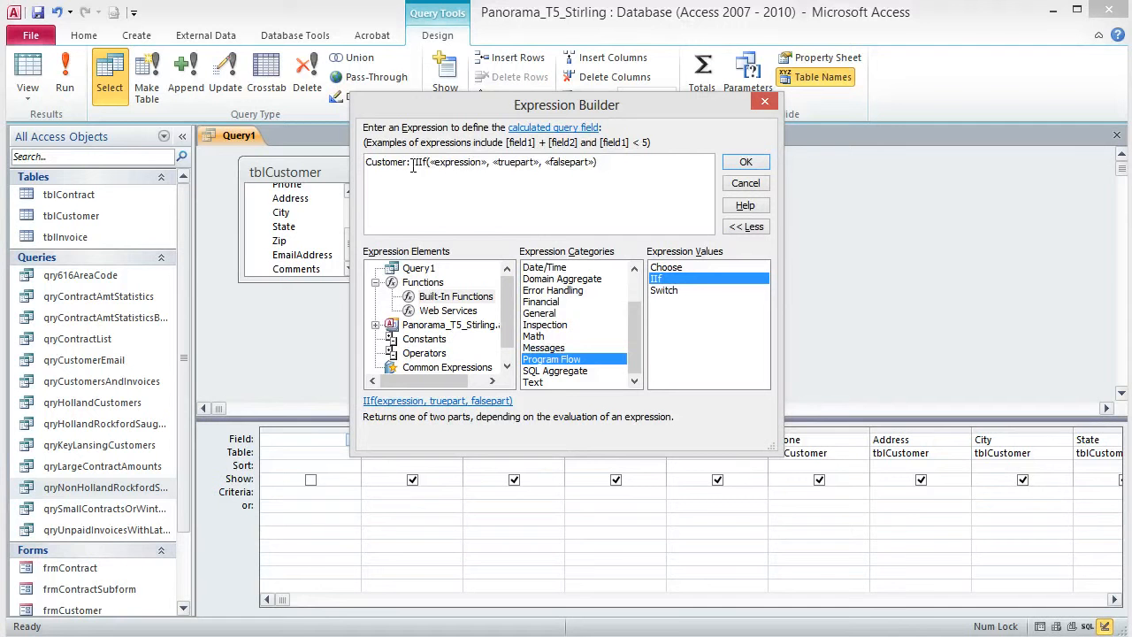
click(480, 198)
key(BackSpace)
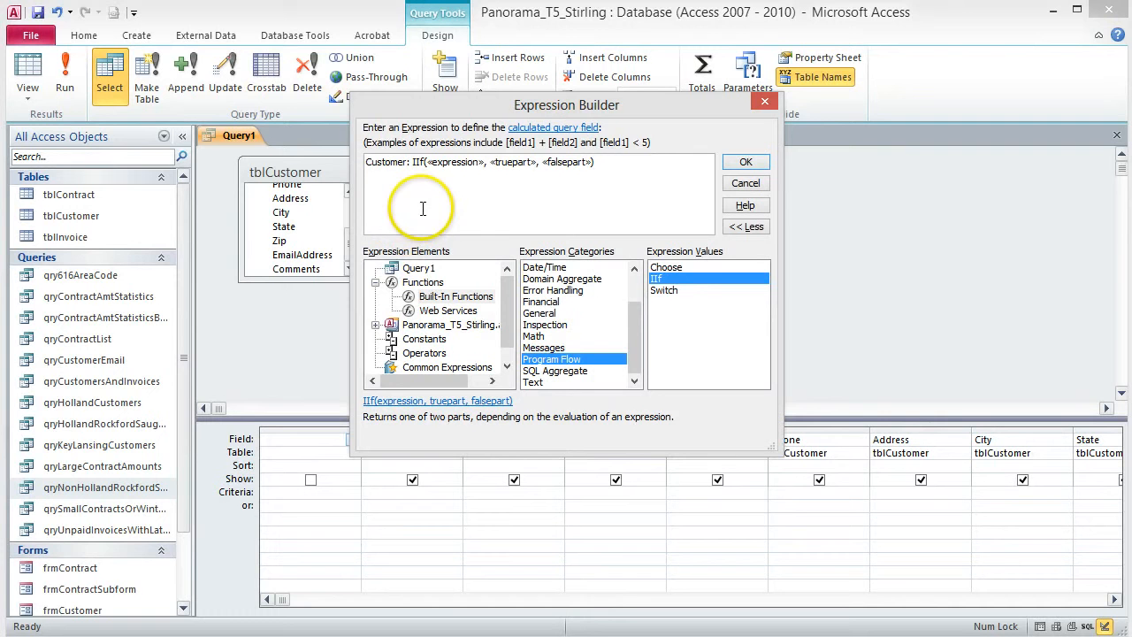
Step: Replace the IIf function's «expression» placeholder with the Inspection function IsNull, using Company as its argument
click(455, 162)
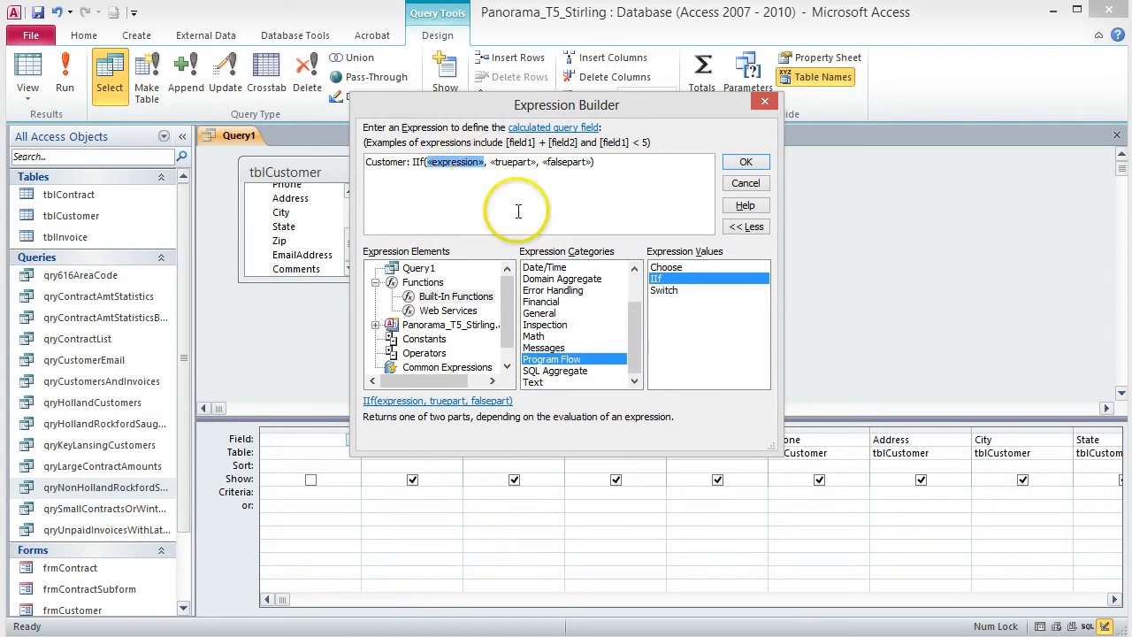
click(545, 324)
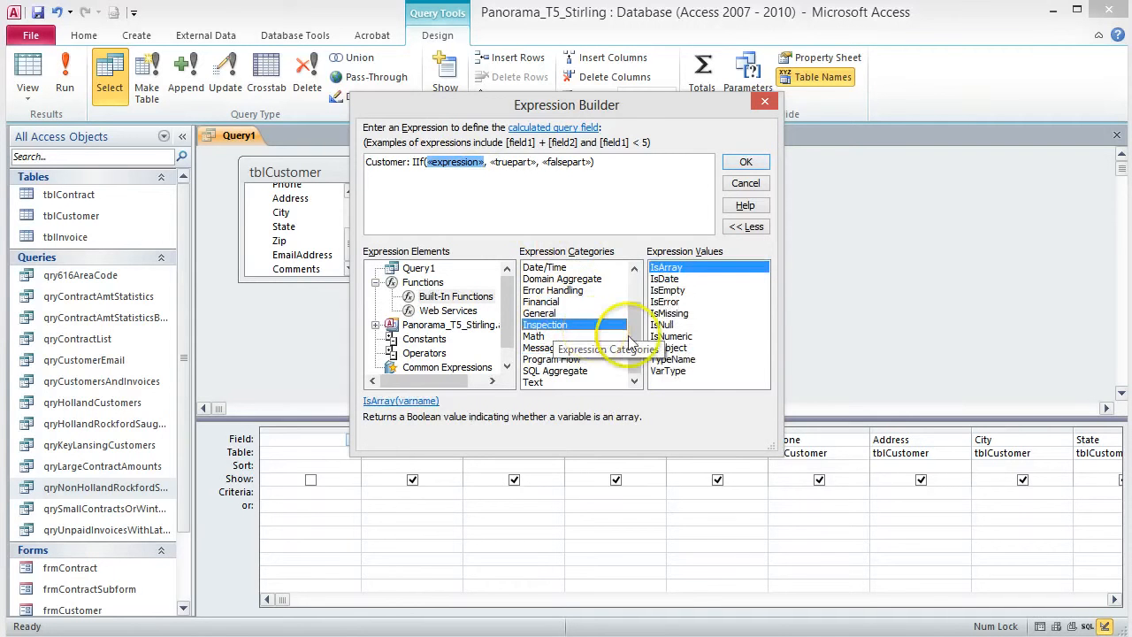
double_click(666, 325)
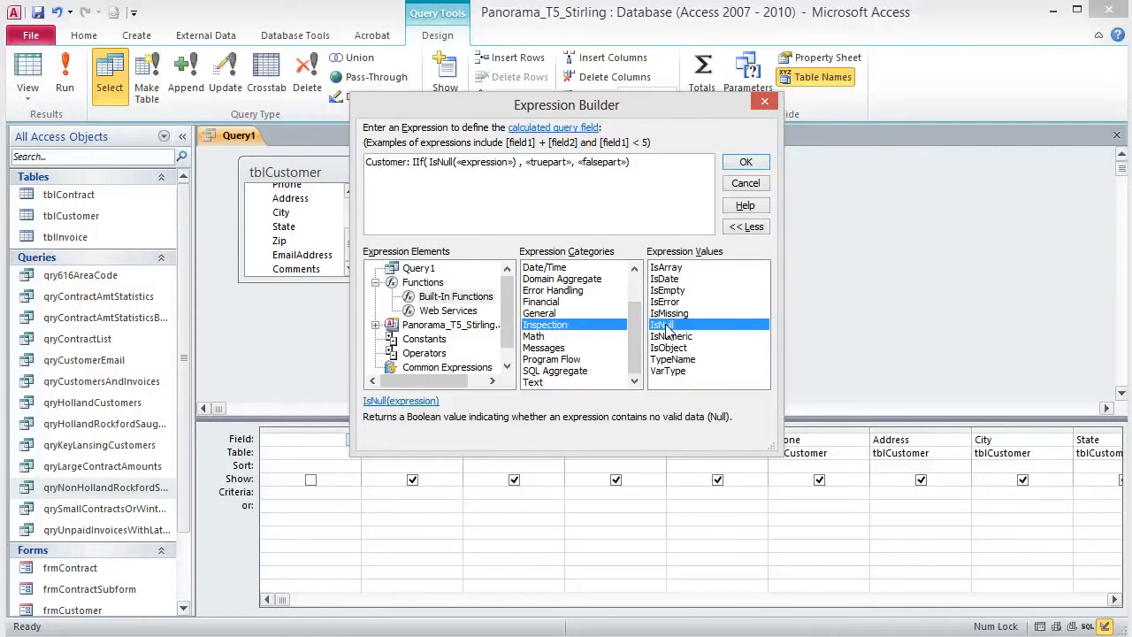
click(489, 164)
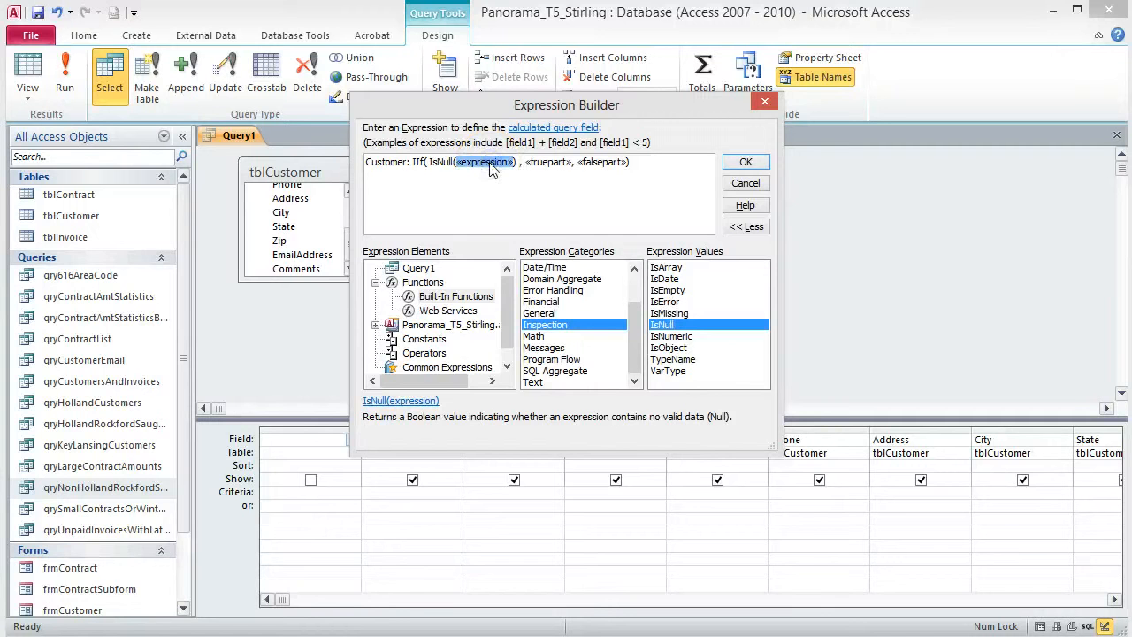
text(Cust)
key(BackSpace)
key(BackSpace)
key(BackSpace)
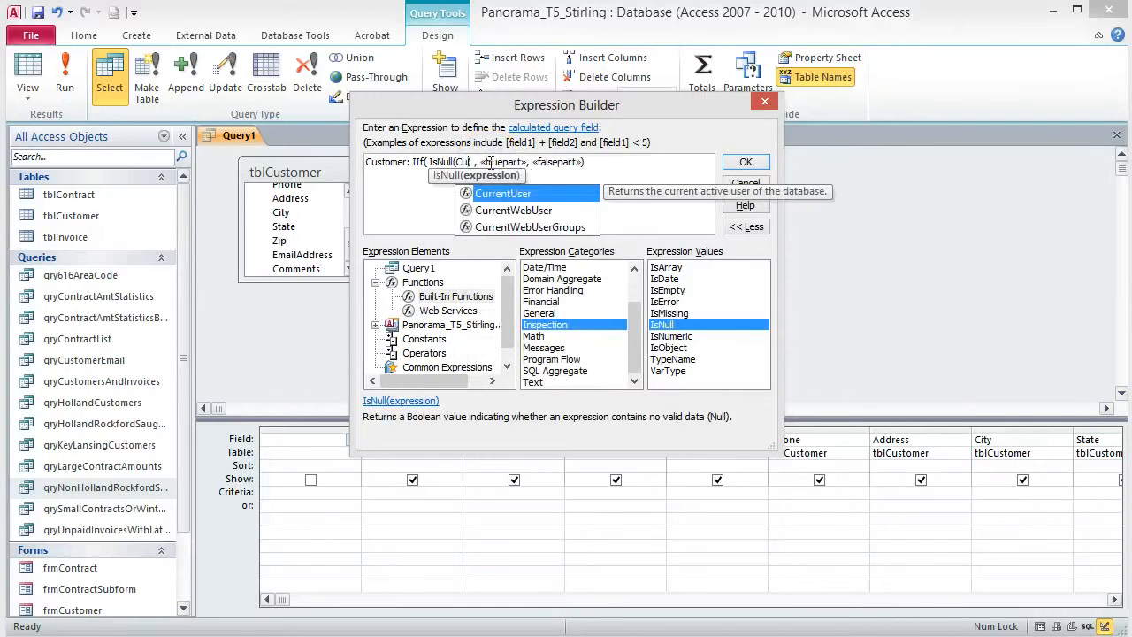
text(ompany)
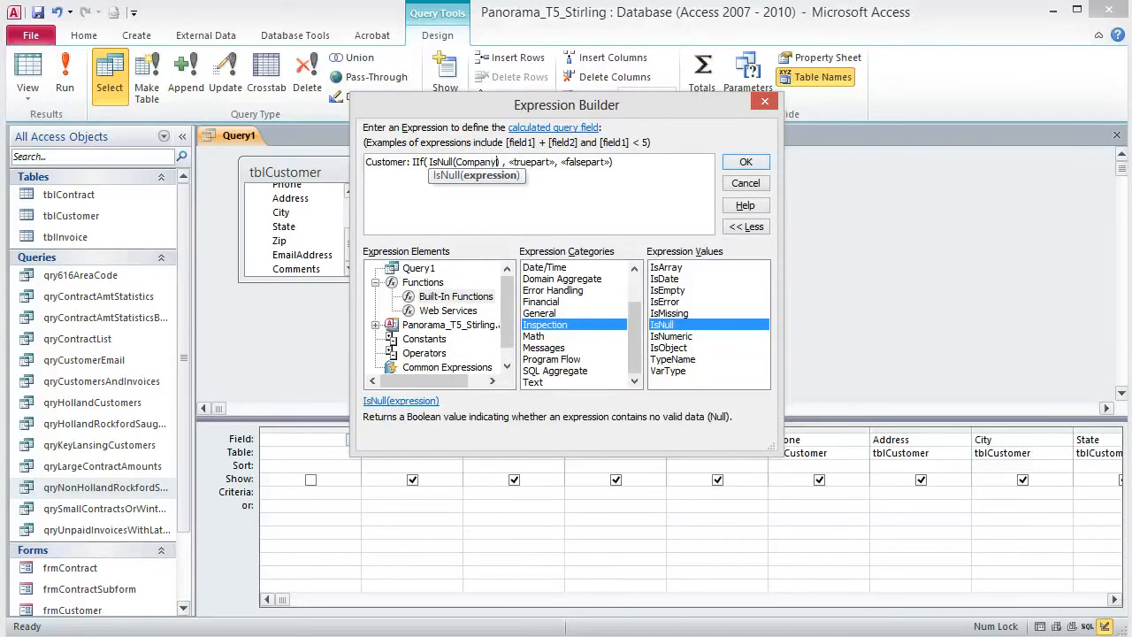
Step: Set the IIf false part to Company and the true part to LastName & ", " & FirstName, and accept the expression
click(583, 163)
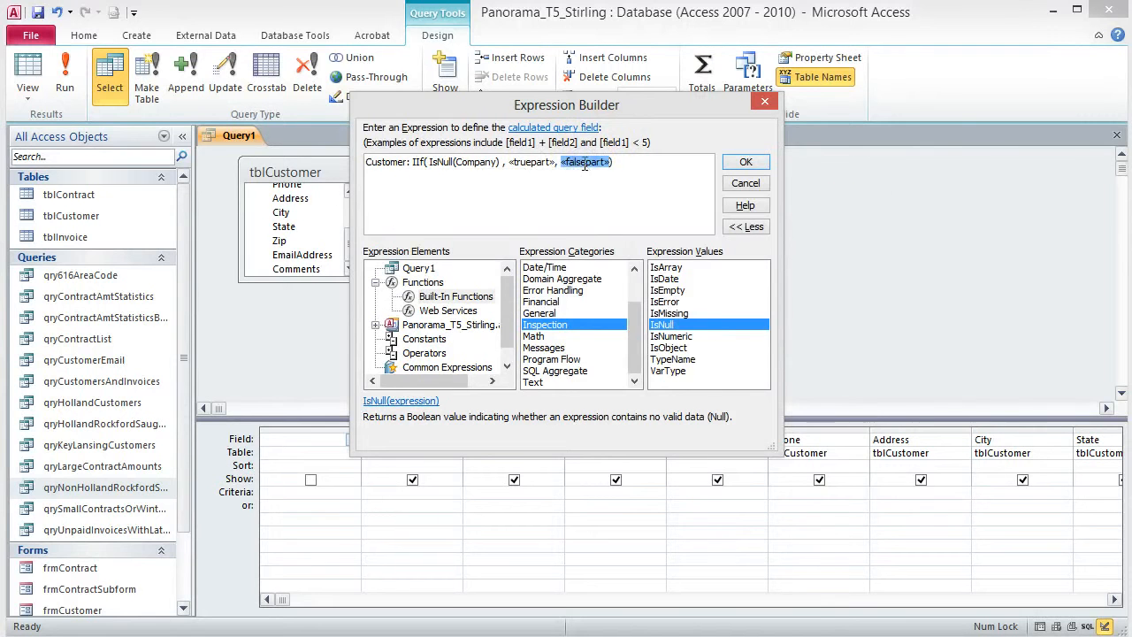
text(Company)
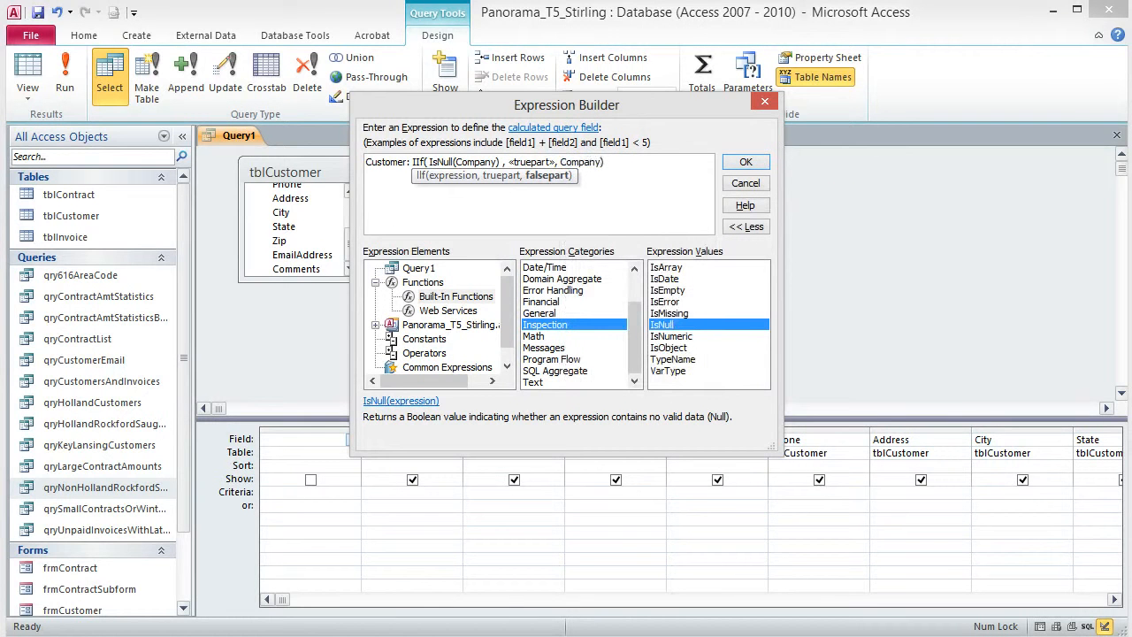
click(531, 164)
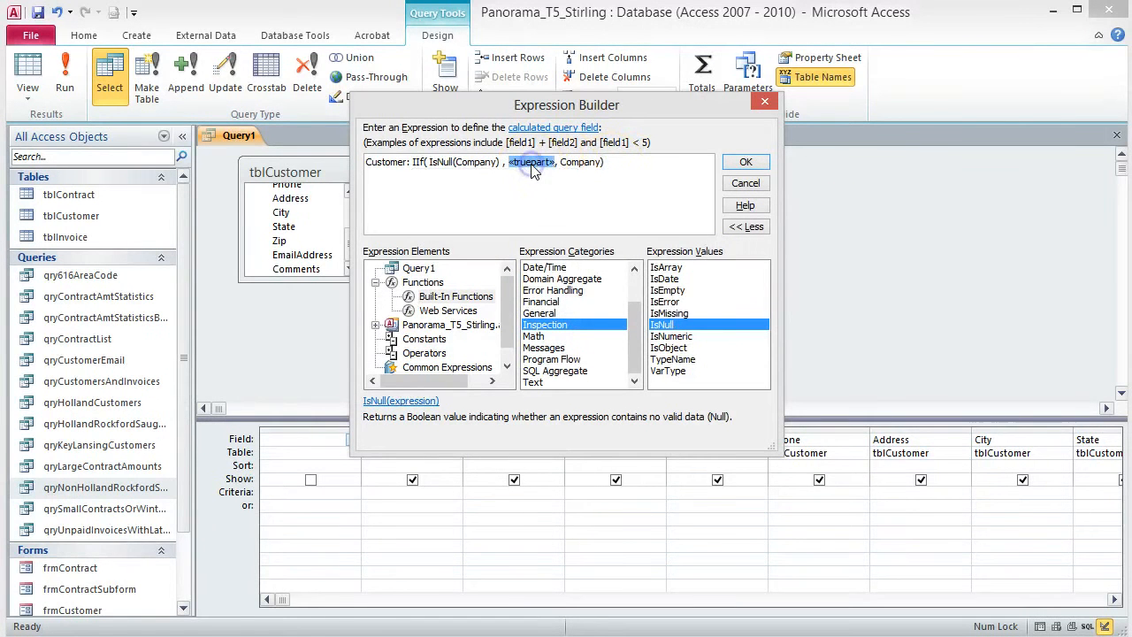
text(LastN)
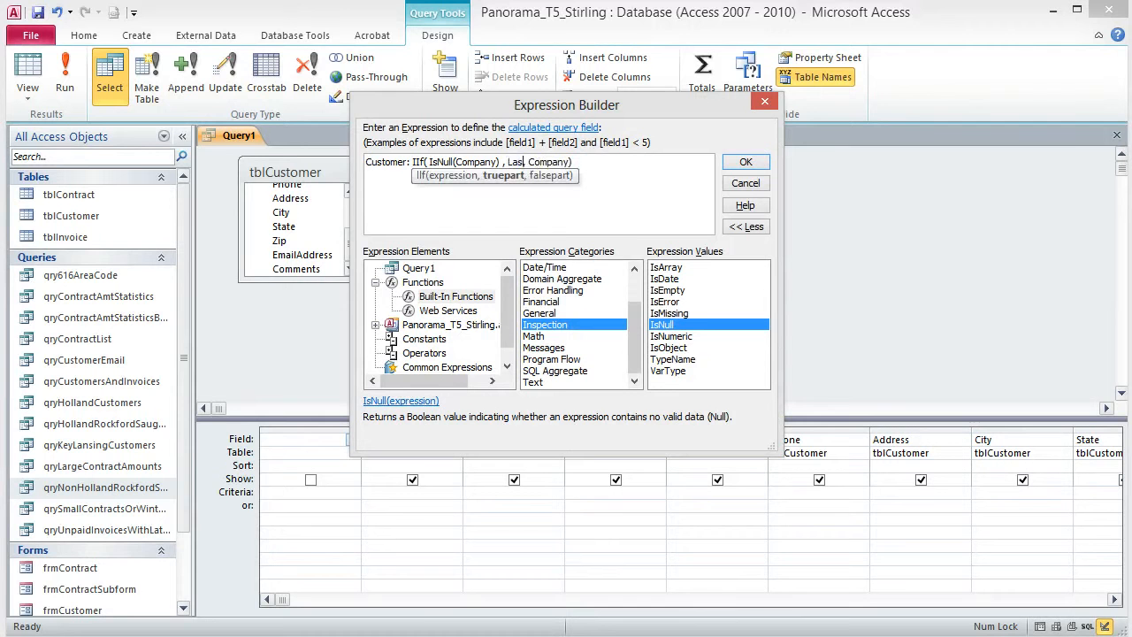
text(ame& ", )
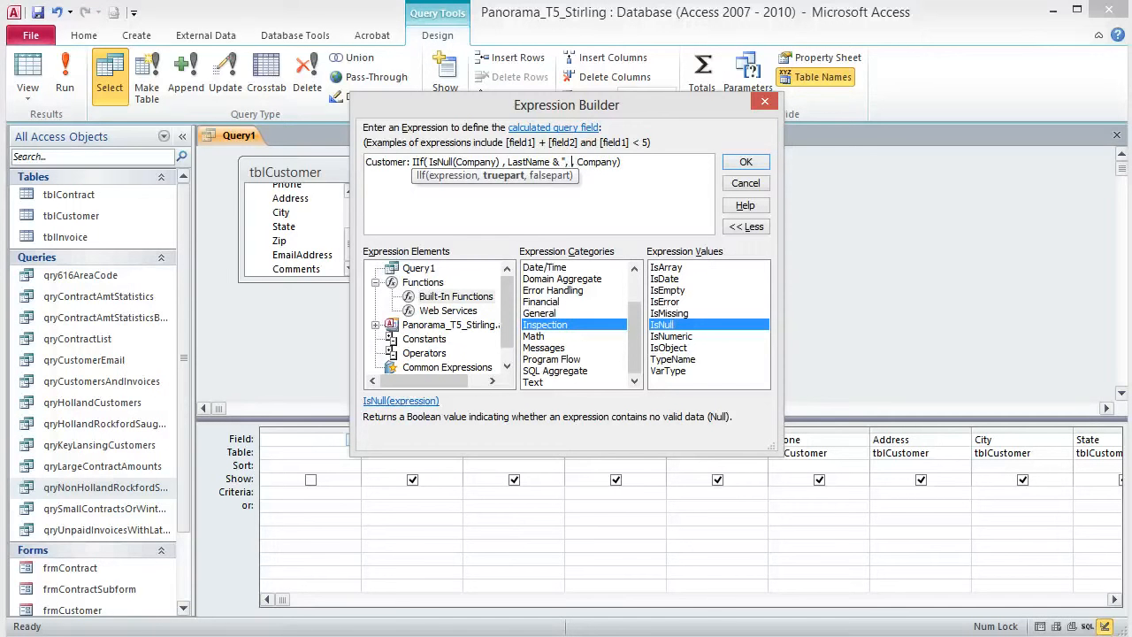
text(" F)
key(BackSpace)
text(& FirstName,)
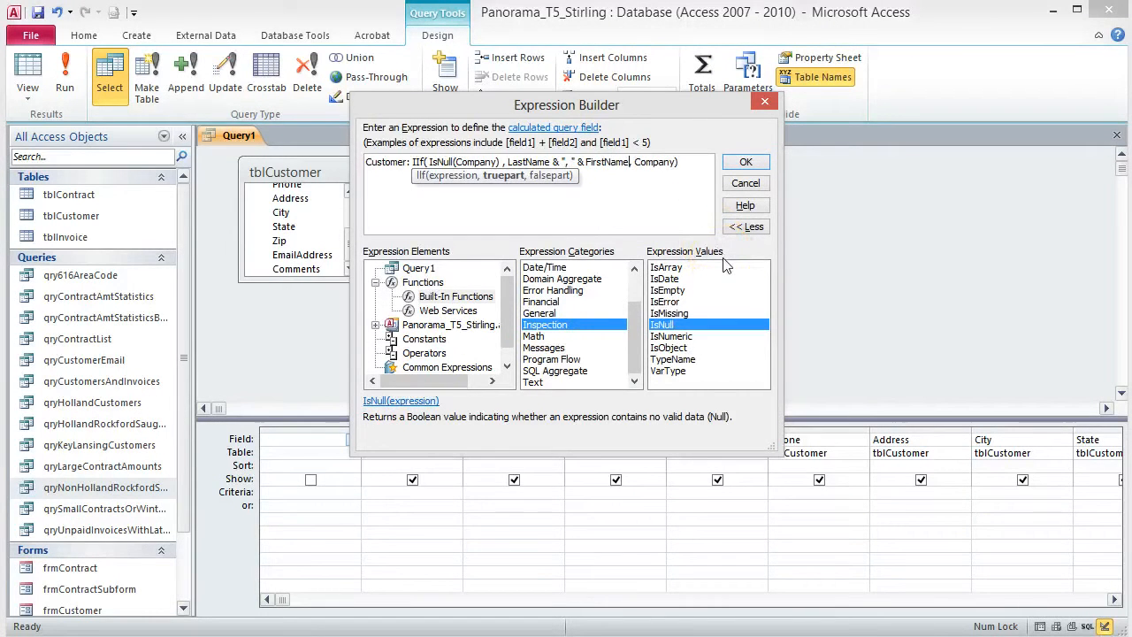
click(745, 165)
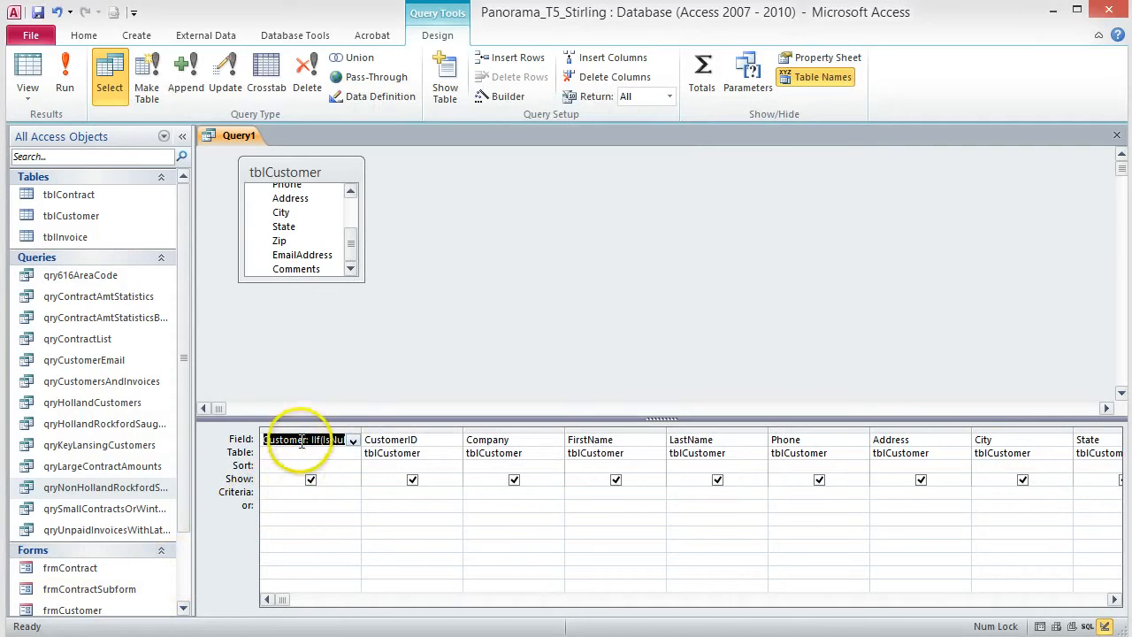
Step: Widen the calculated Customer column in the design grid to fit its expression and sort it in ascending order
double_click(361, 430)
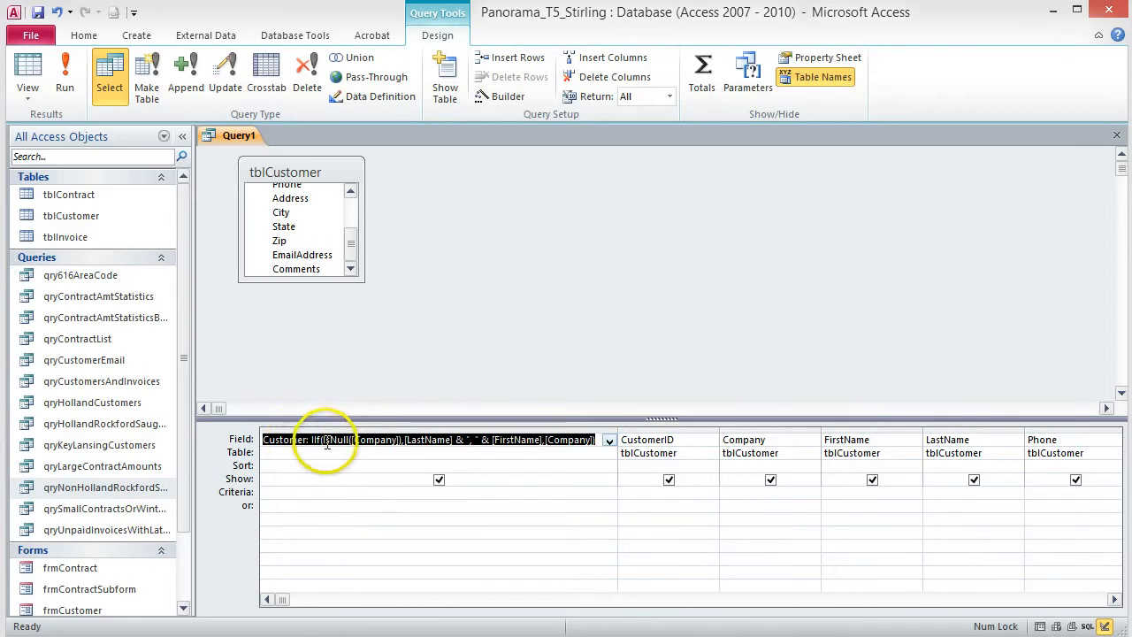
click(311, 465)
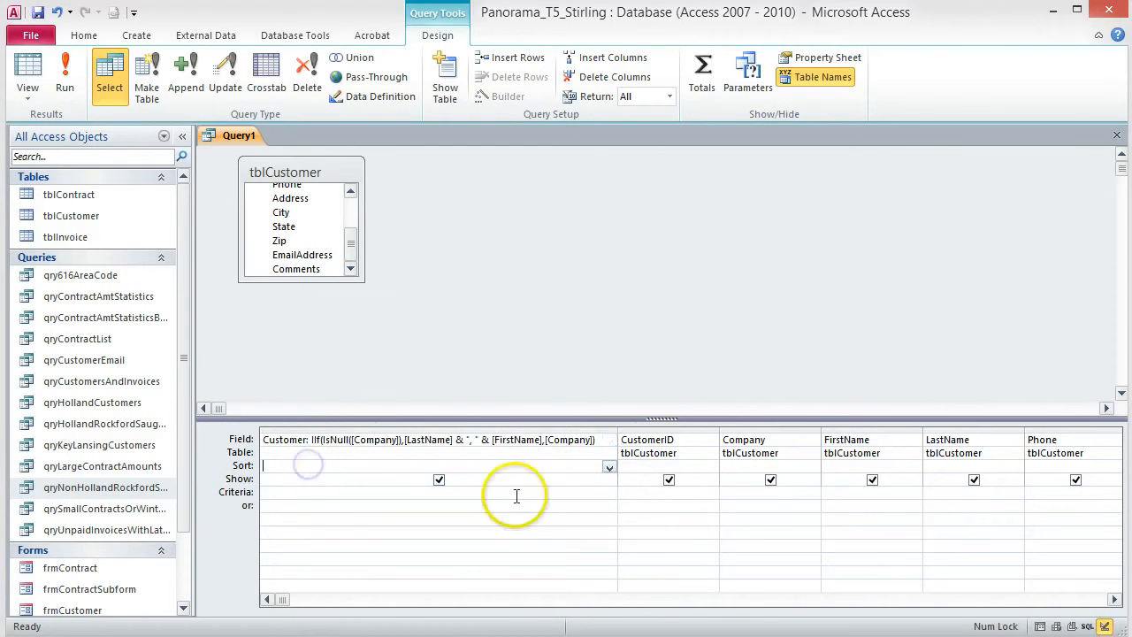
click(609, 467)
click(440, 478)
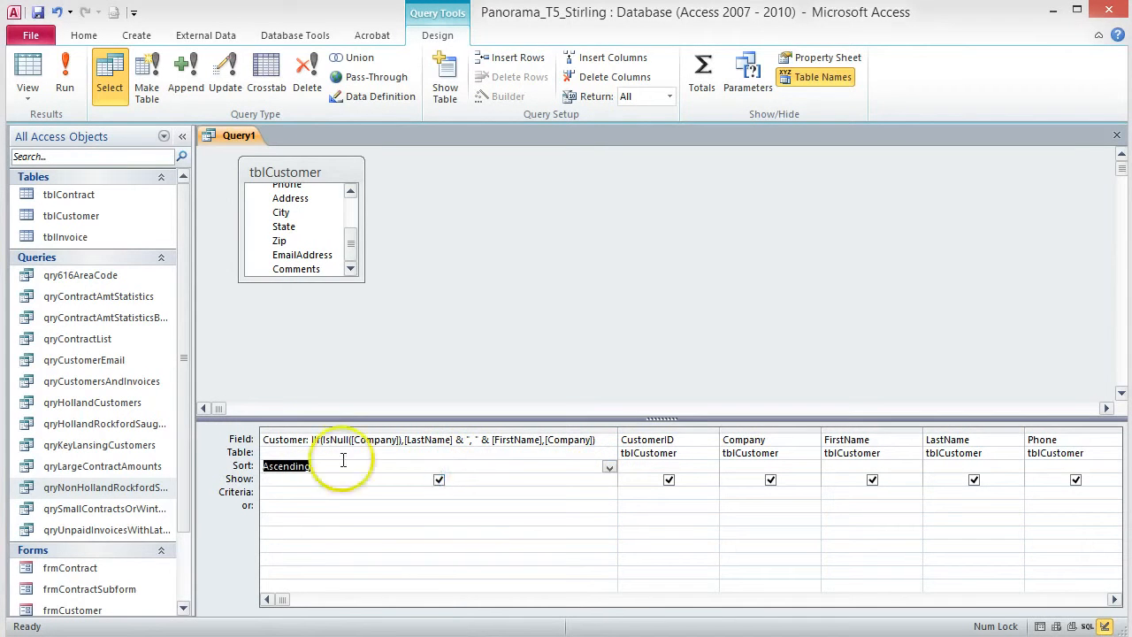
Step: Save the query as qryCustomersByName and run it
click(37, 12)
text(qryCustomersByName)
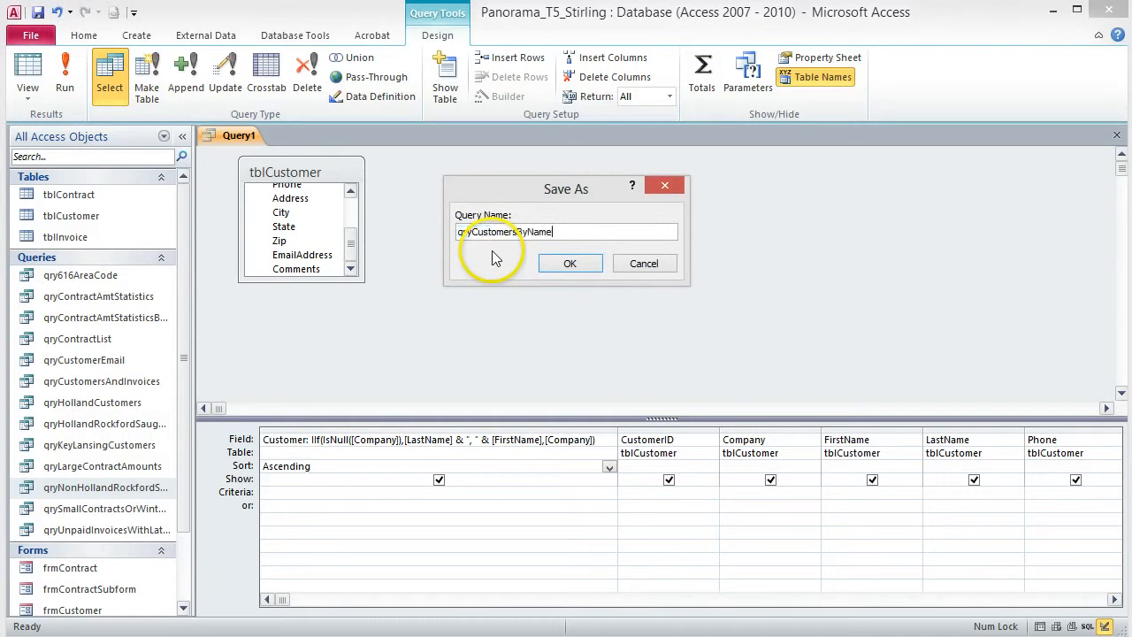
click(569, 265)
click(65, 80)
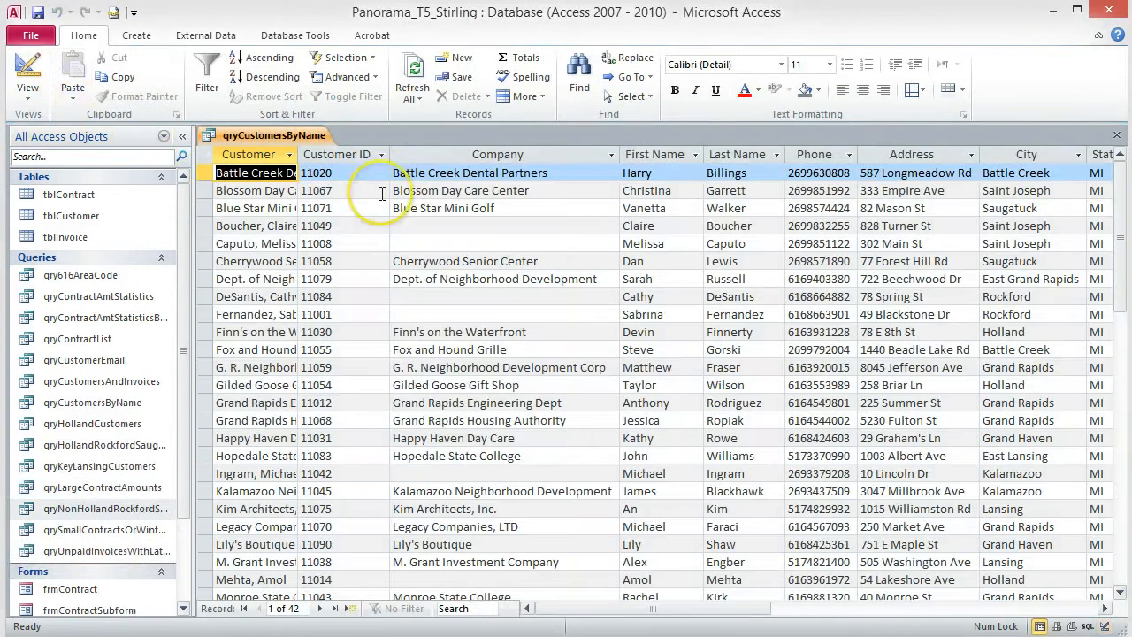
Step: Resize the Customer column in the datasheet to fit its contents, and save and close the query
double_click(298, 154)
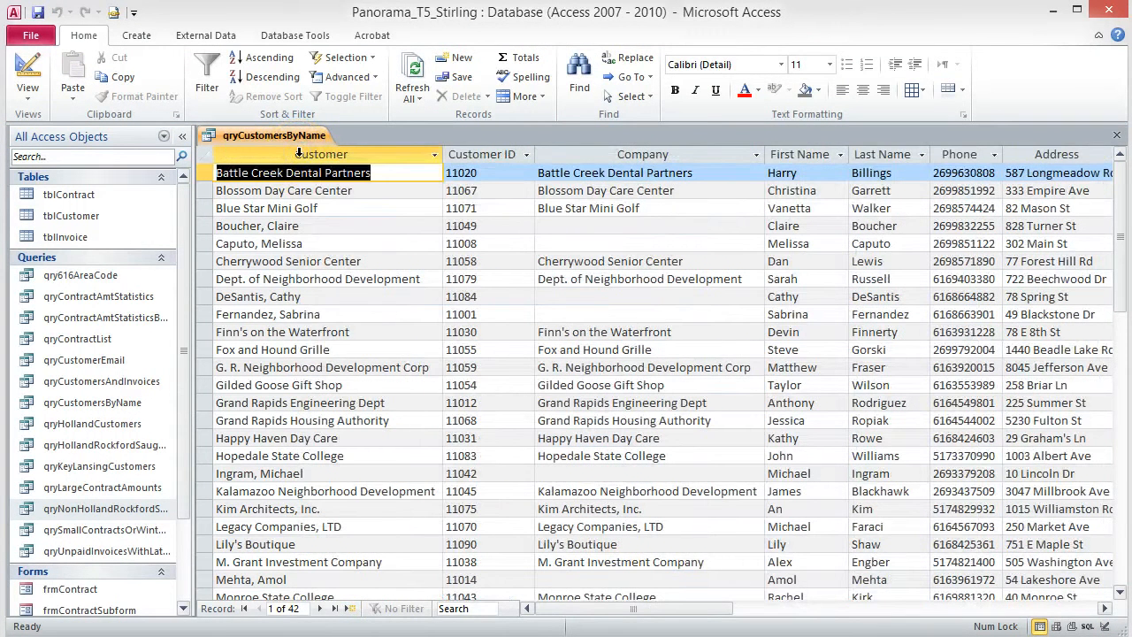
click(38, 13)
click(1116, 135)
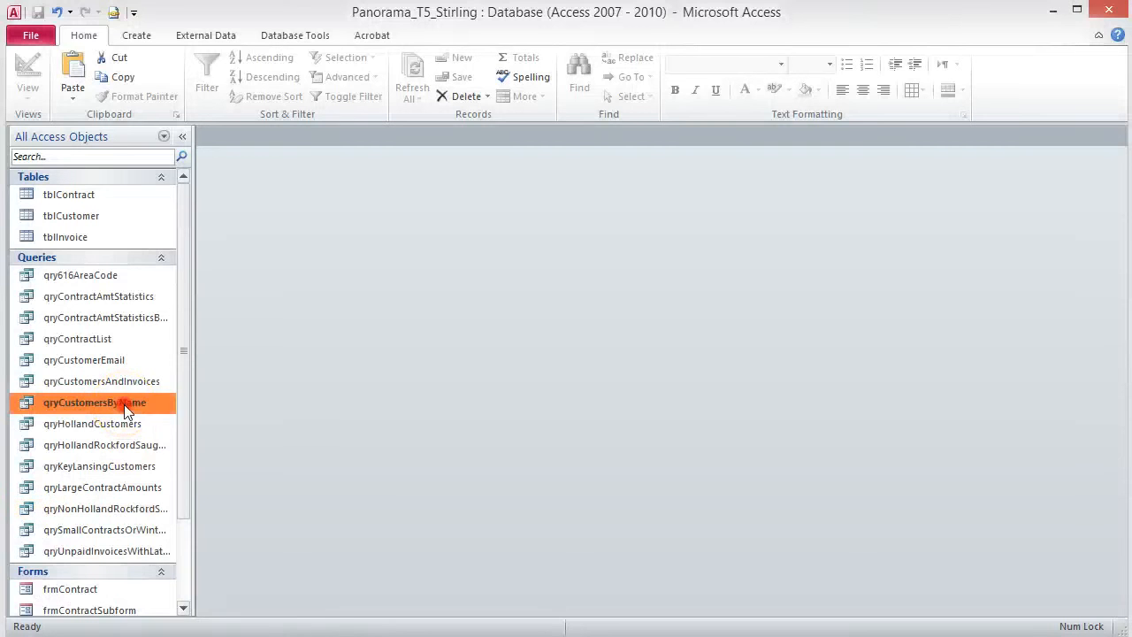
Step: Copy the qryCustomersByName query and paste it as a new query named qryCustomersByNameParameter
right_click(126, 401)
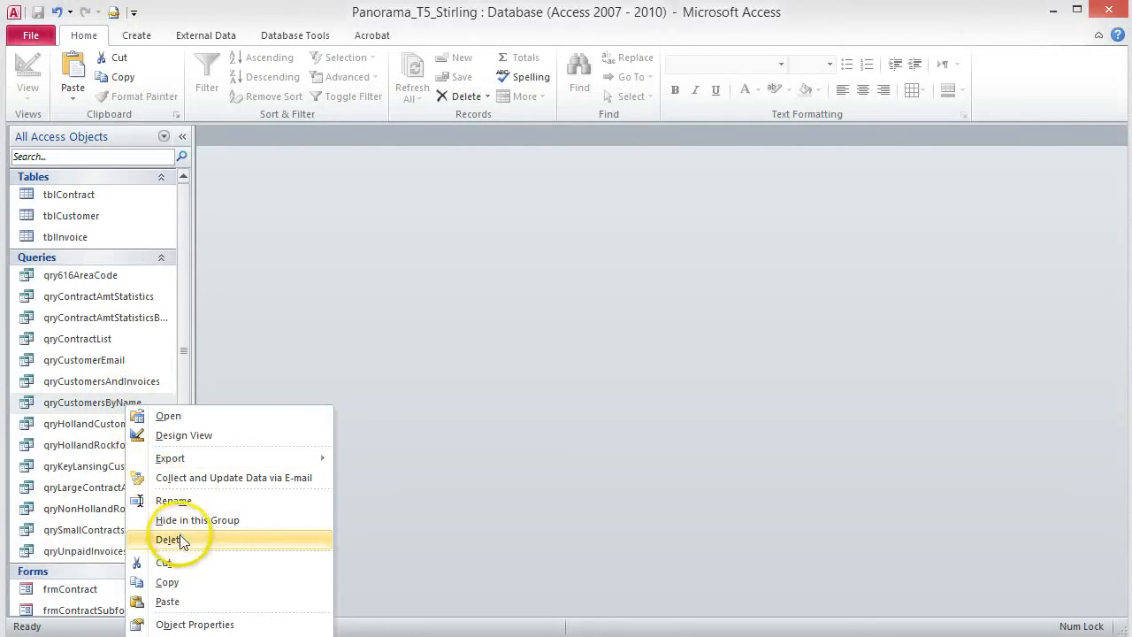
click(168, 582)
click(72, 69)
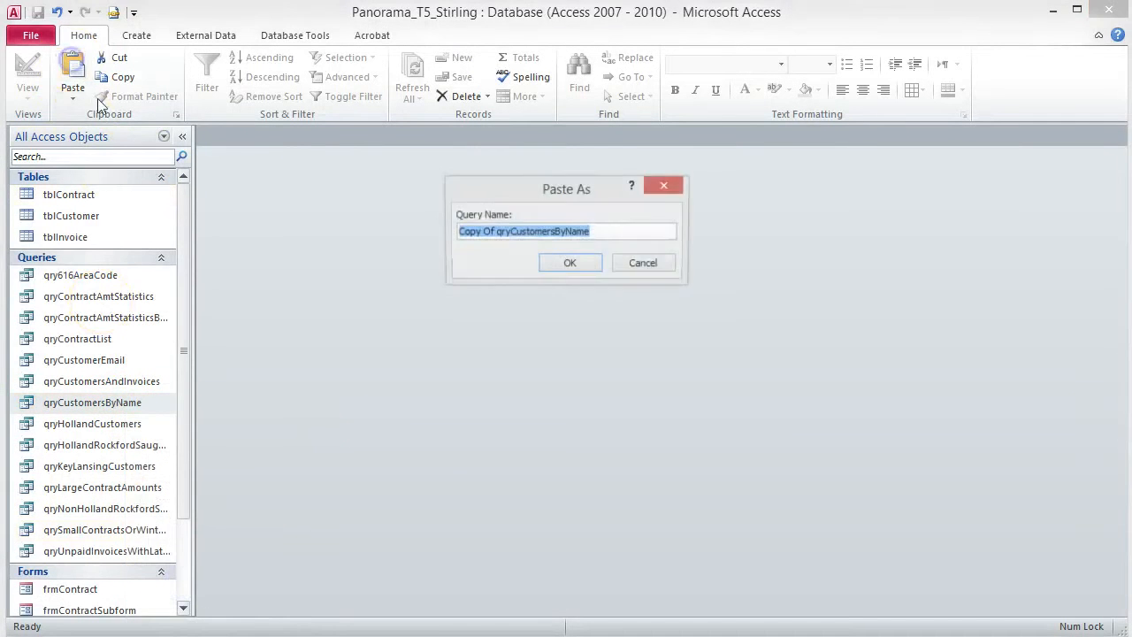
click(491, 231)
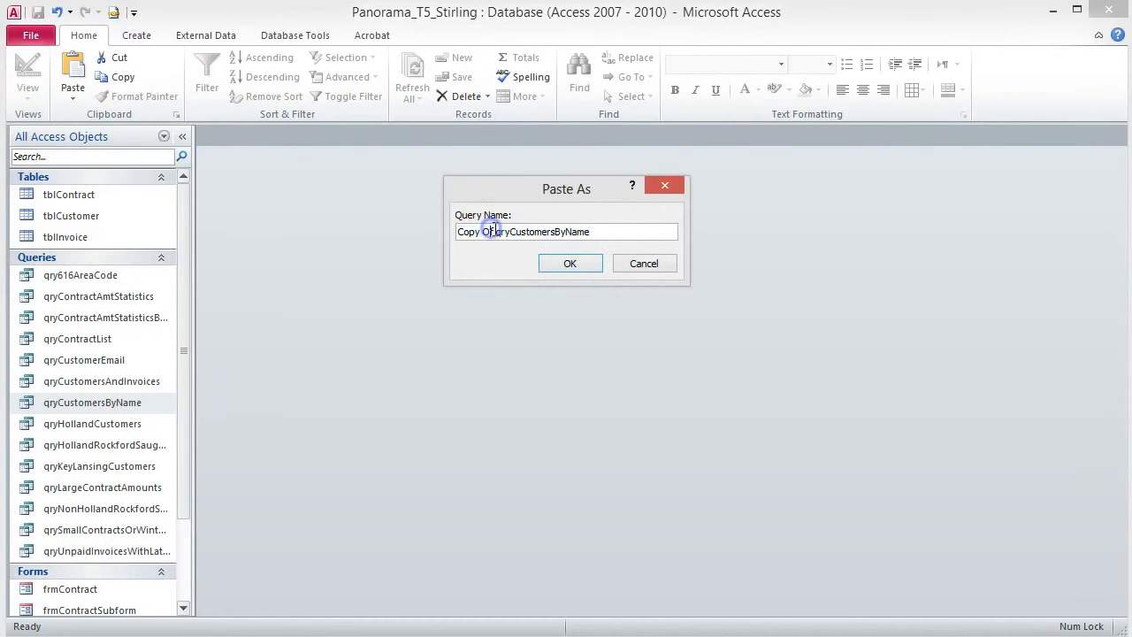
drag(492, 231, 404, 228)
key(Delete)
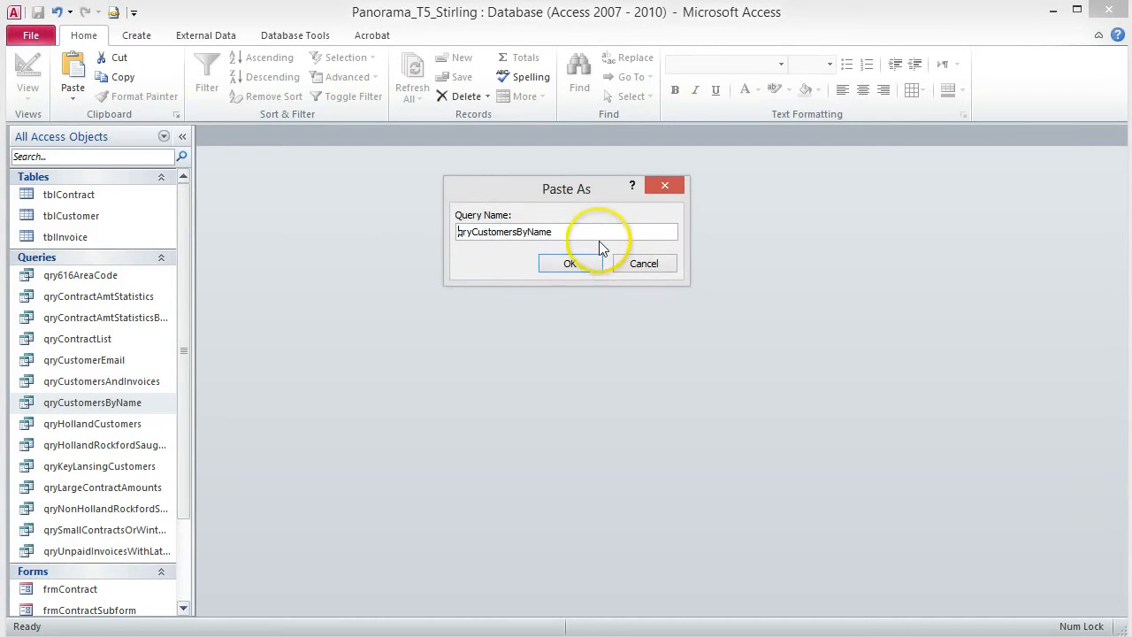
click(589, 232)
text(Para)
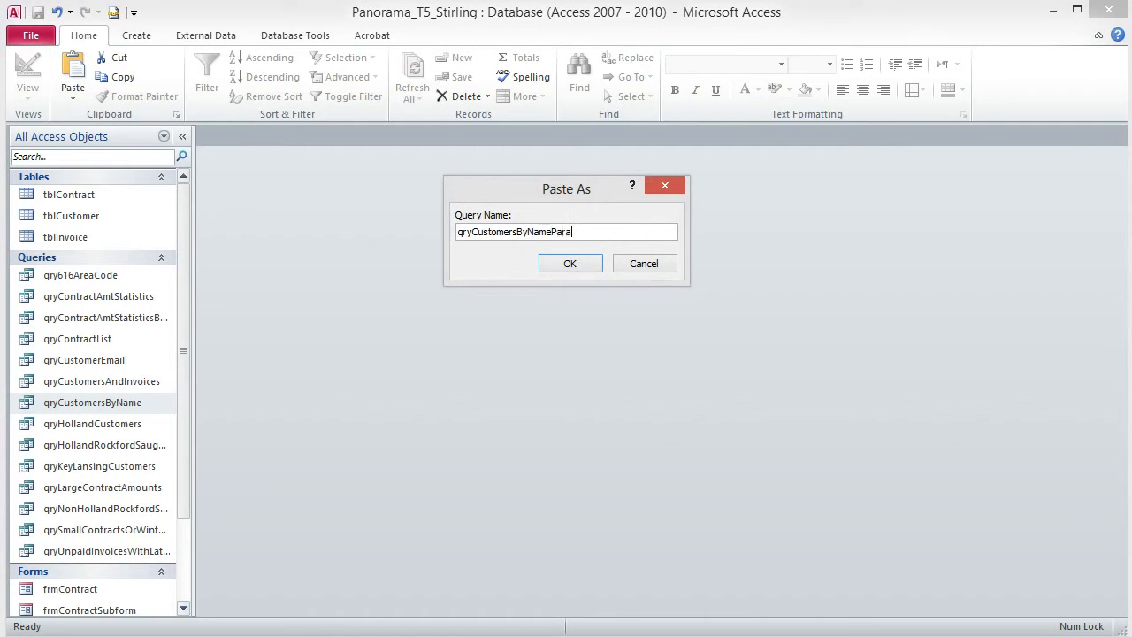
text(meter)
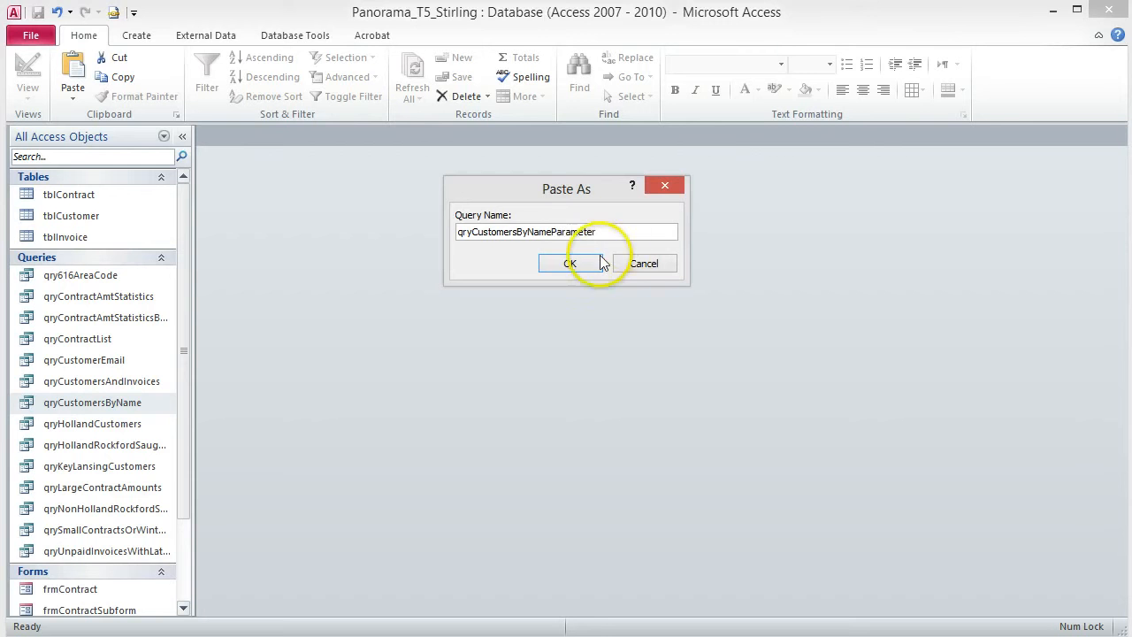
click(571, 263)
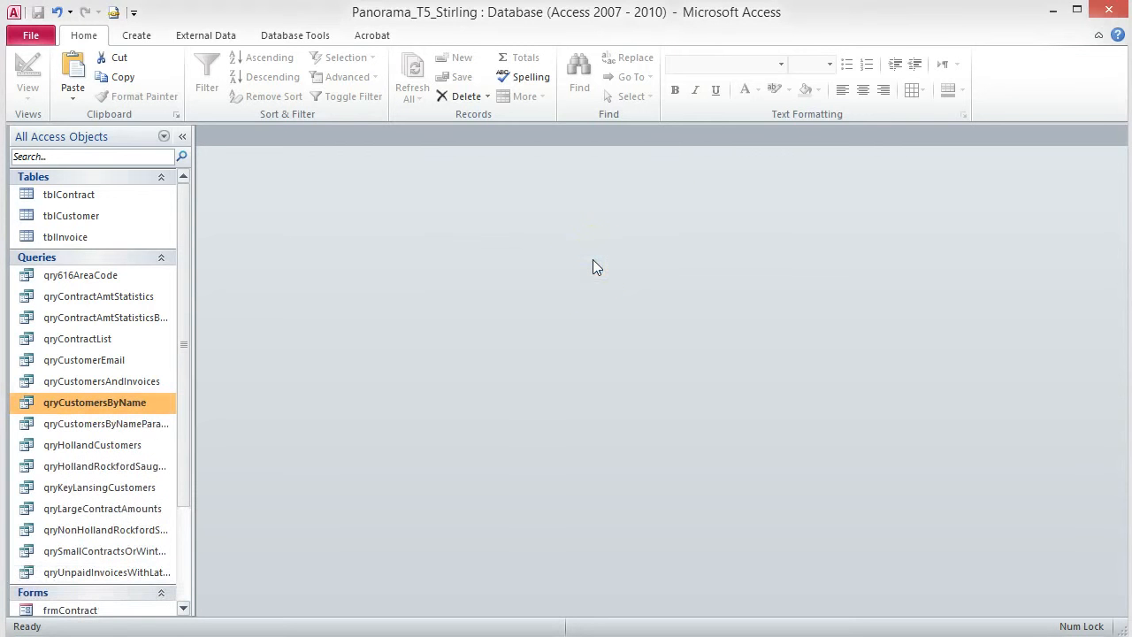
Step: Open qryCustomersByNameParameter in Design view and set the City criterion to [Type the city:]
double_click(142, 424)
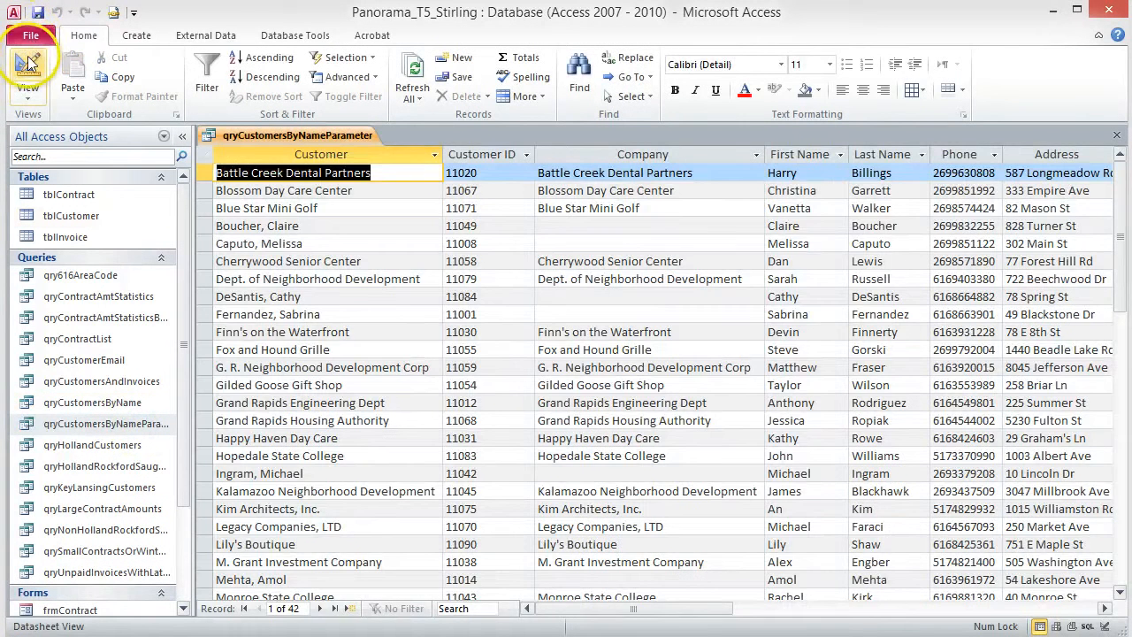
click(28, 61)
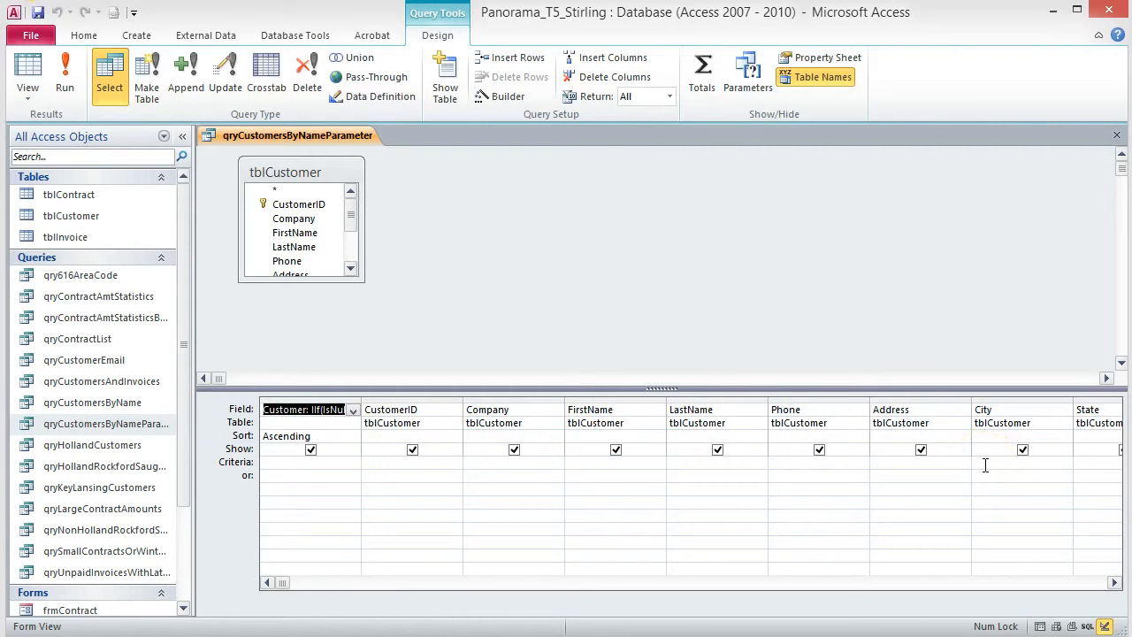
click(986, 466)
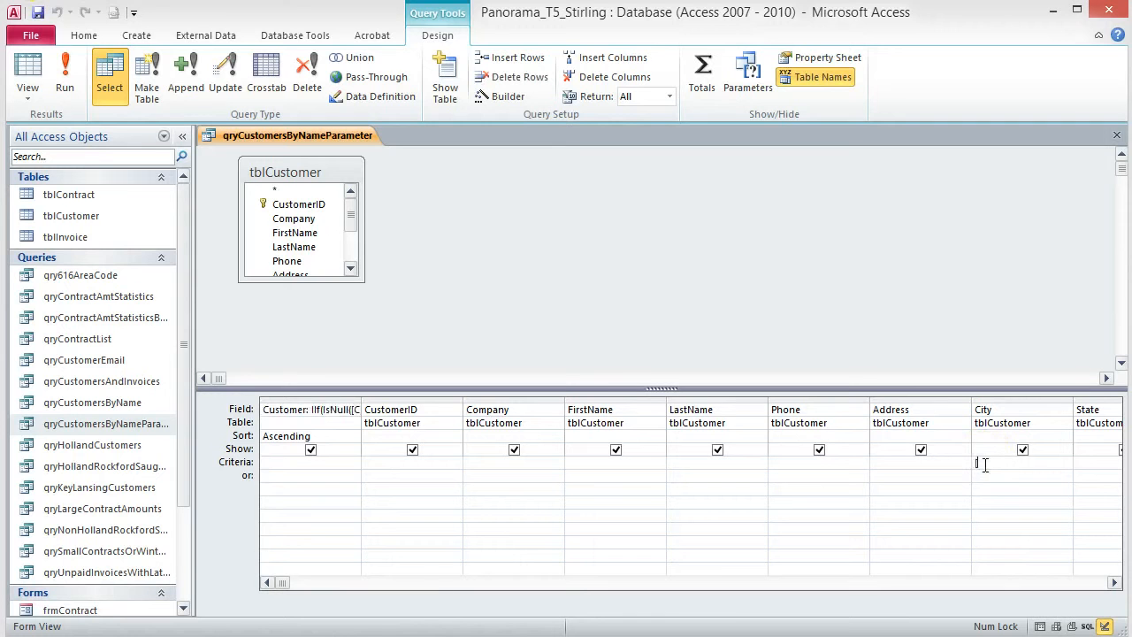
text([Type the city:])
Step: Run the parameter query for the city Holland and check the City column of the results
click(66, 80)
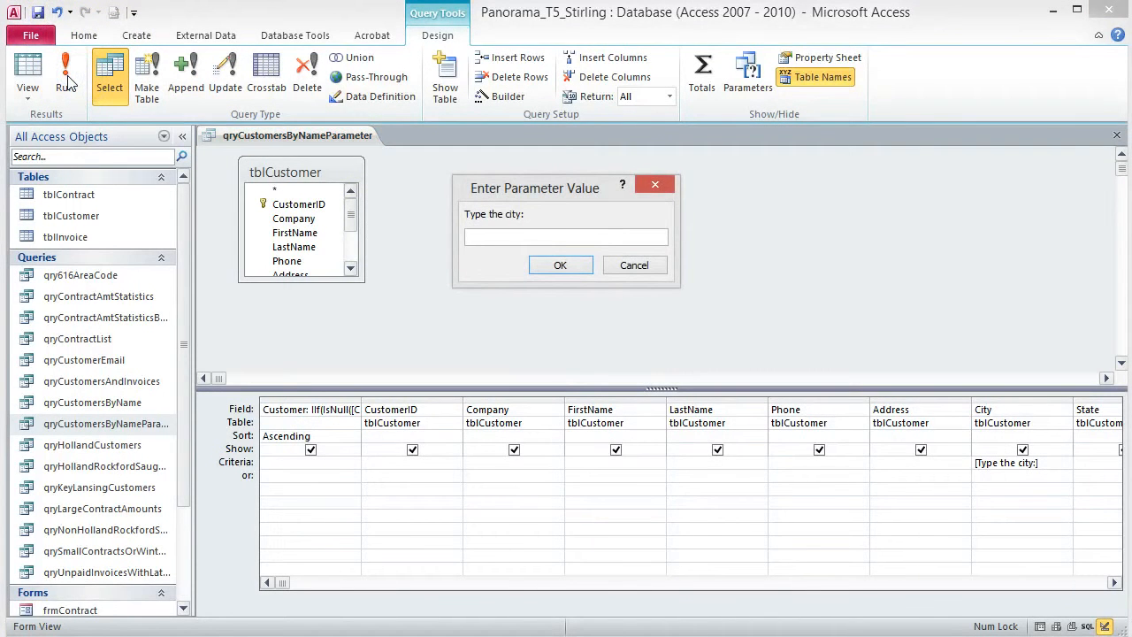
click(485, 237)
text(Holland)
click(561, 267)
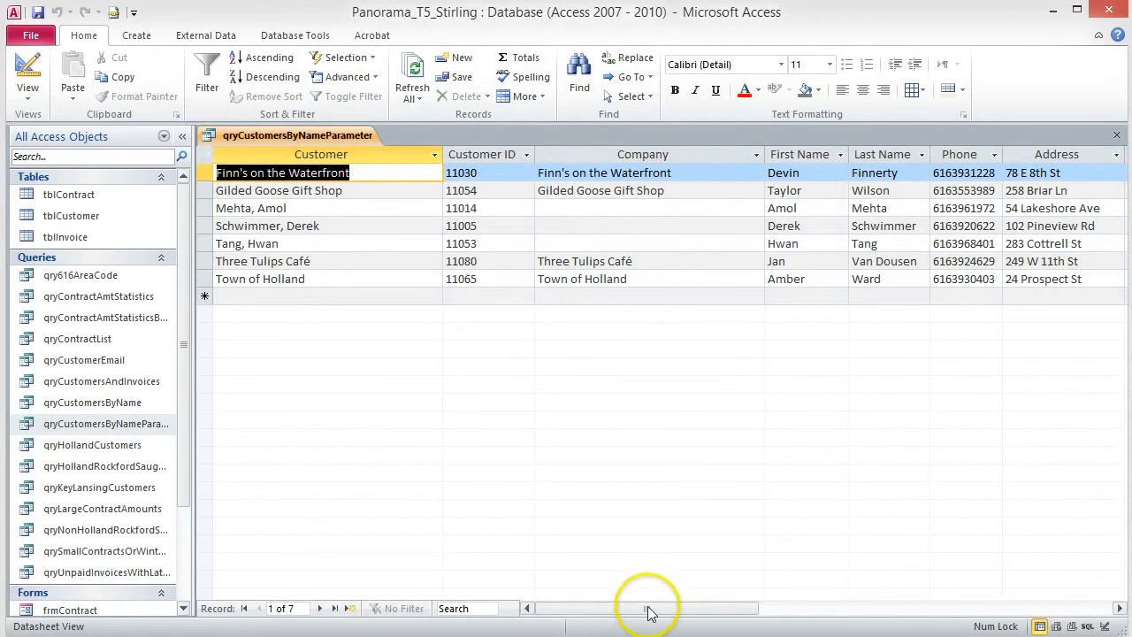
drag(663, 608, 728, 607)
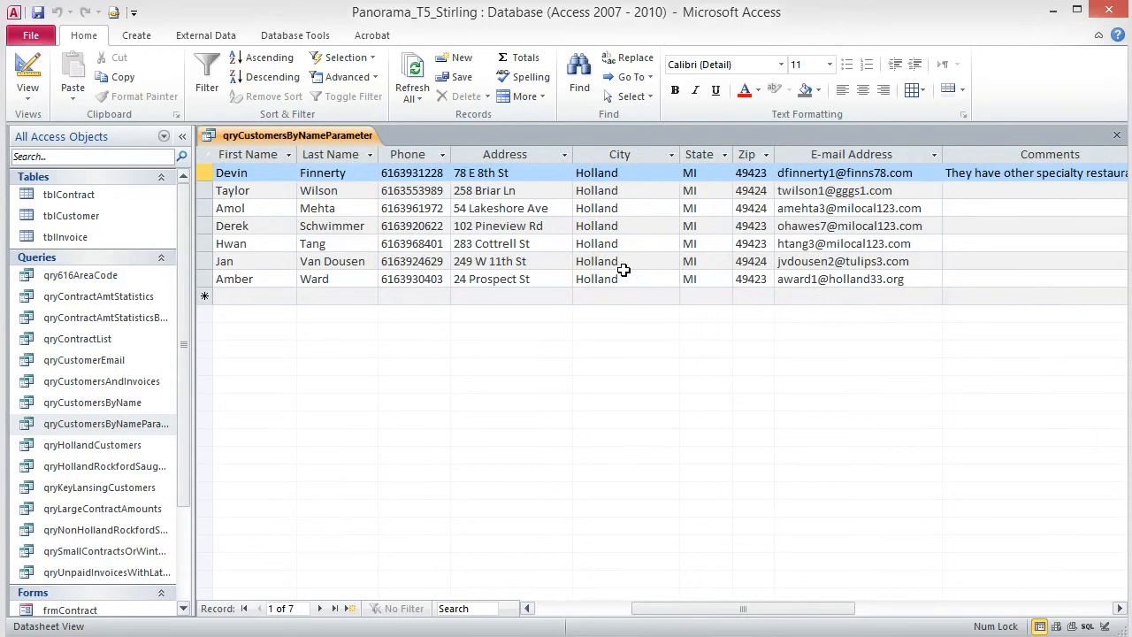
Step: Close the parameter query and reopen it to test its city prompt
click(1118, 137)
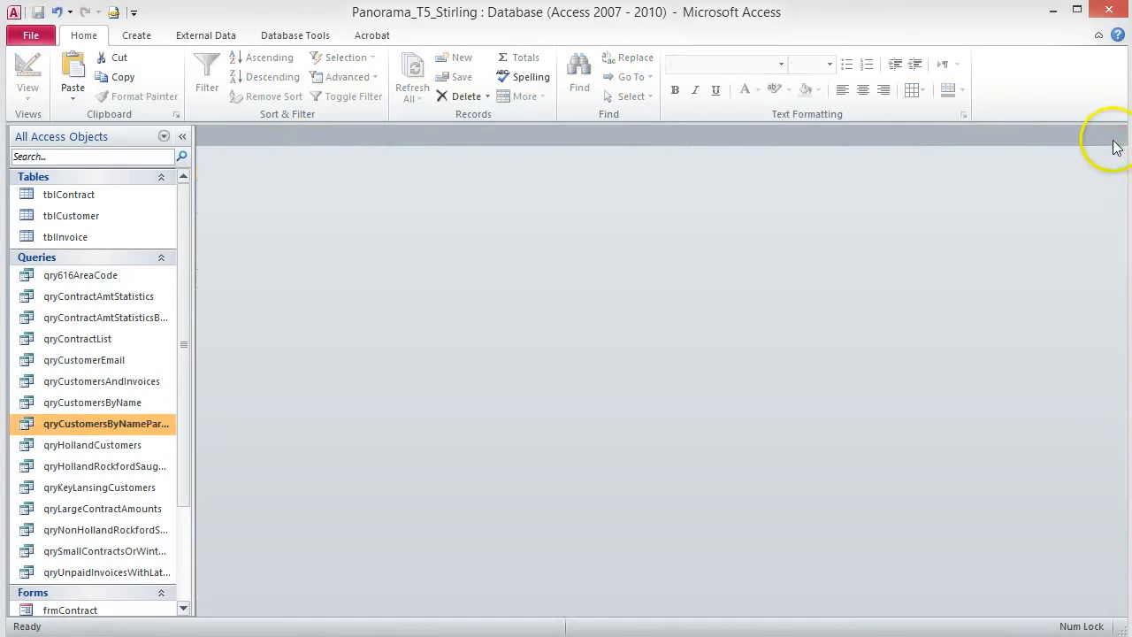
double_click(126, 424)
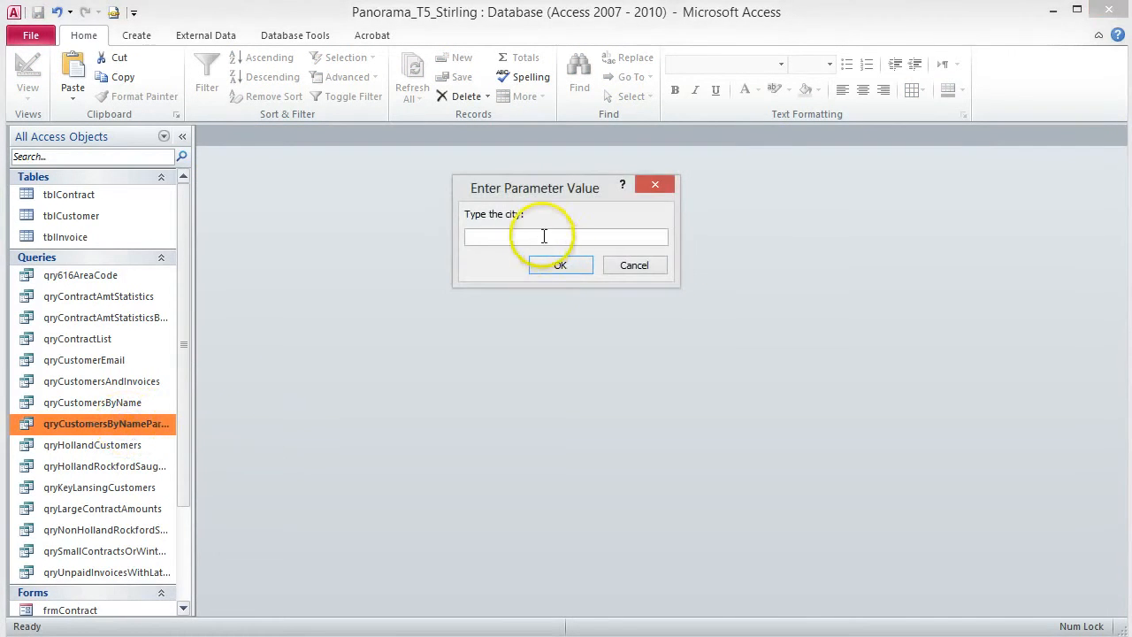
click(562, 265)
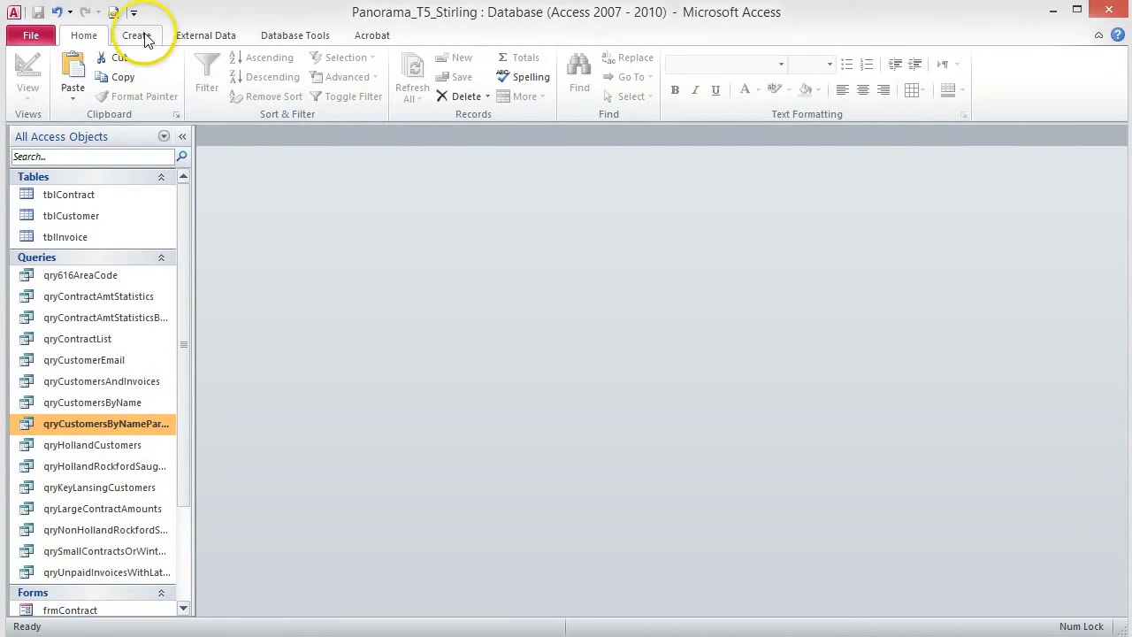
Step: Start a new crosstab query with the Crosstab Query Wizard, based on the qryCustomersAndInvoices query
click(147, 41)
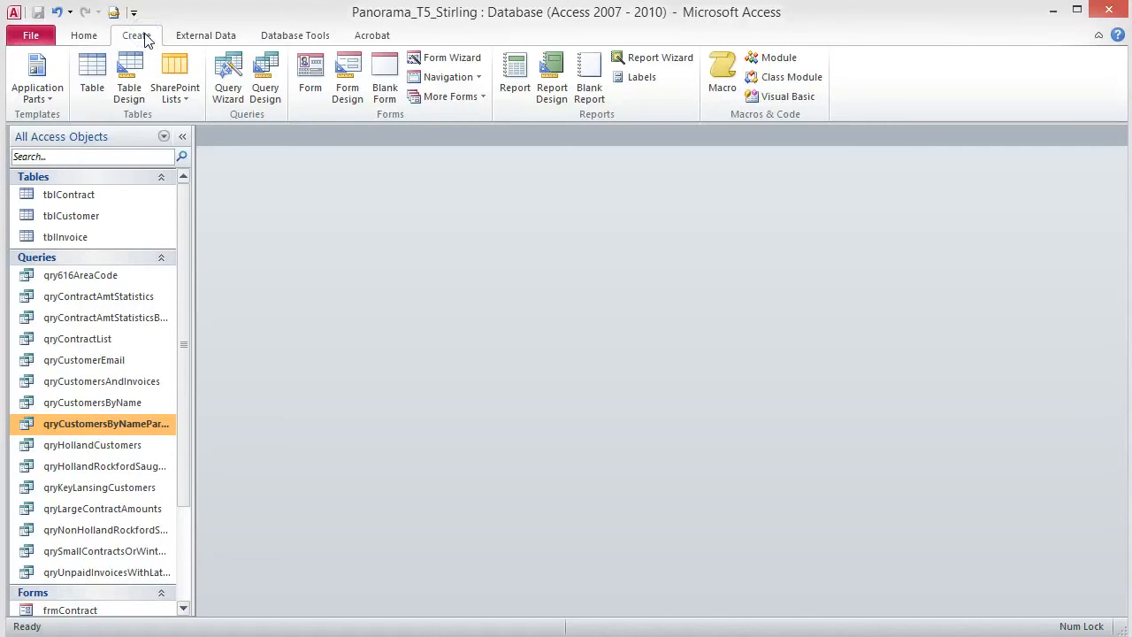
click(230, 84)
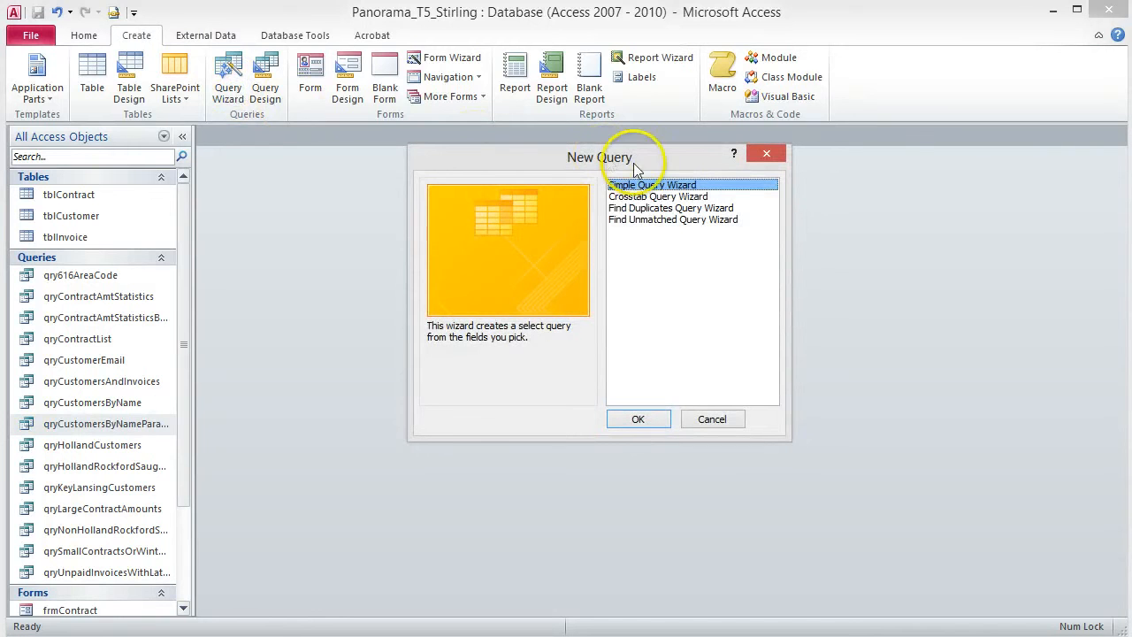
click(707, 197)
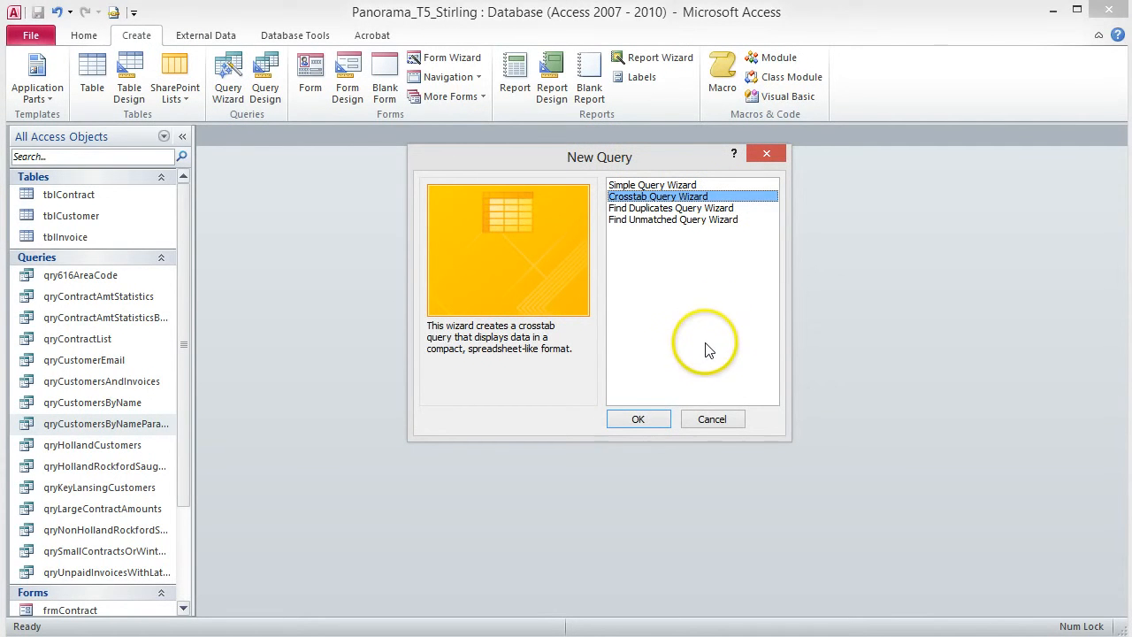
click(635, 421)
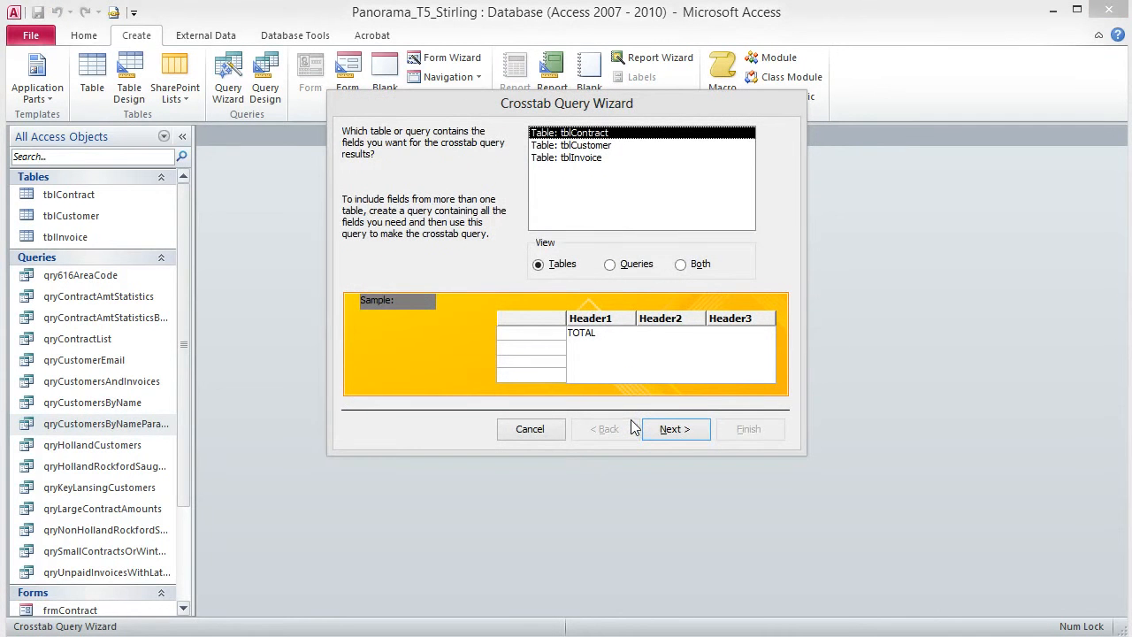
click(609, 264)
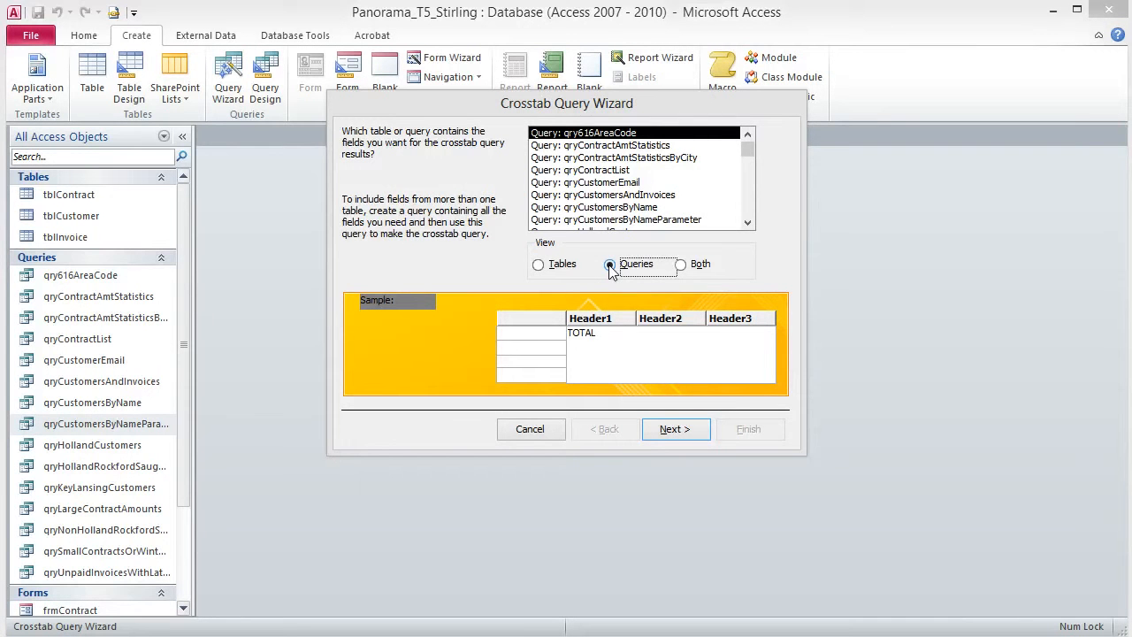
click(625, 195)
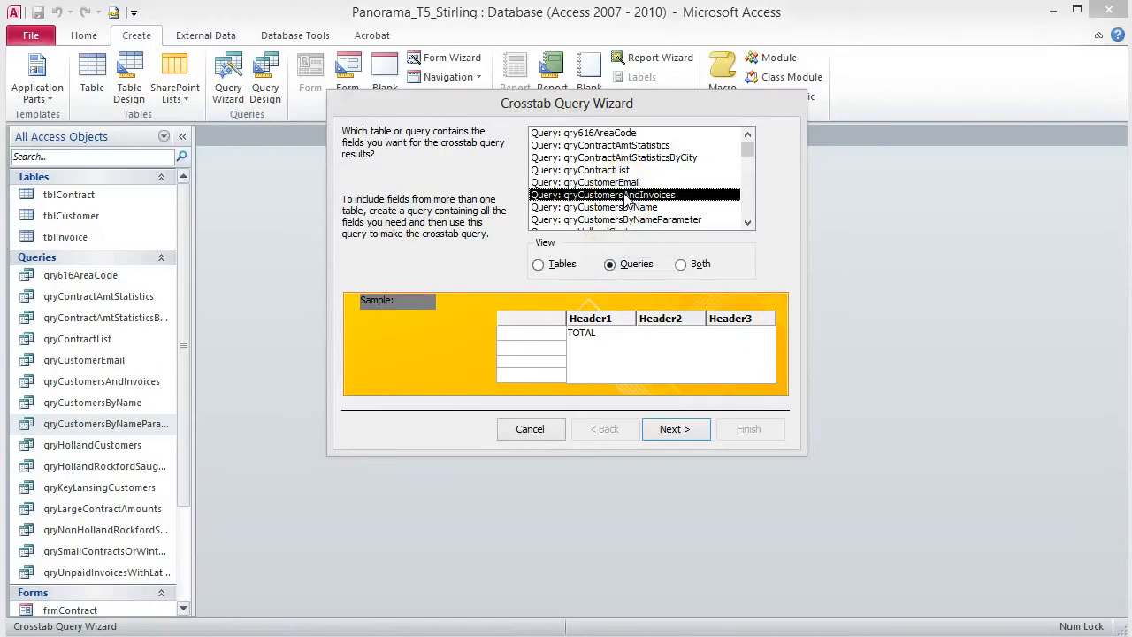
click(671, 430)
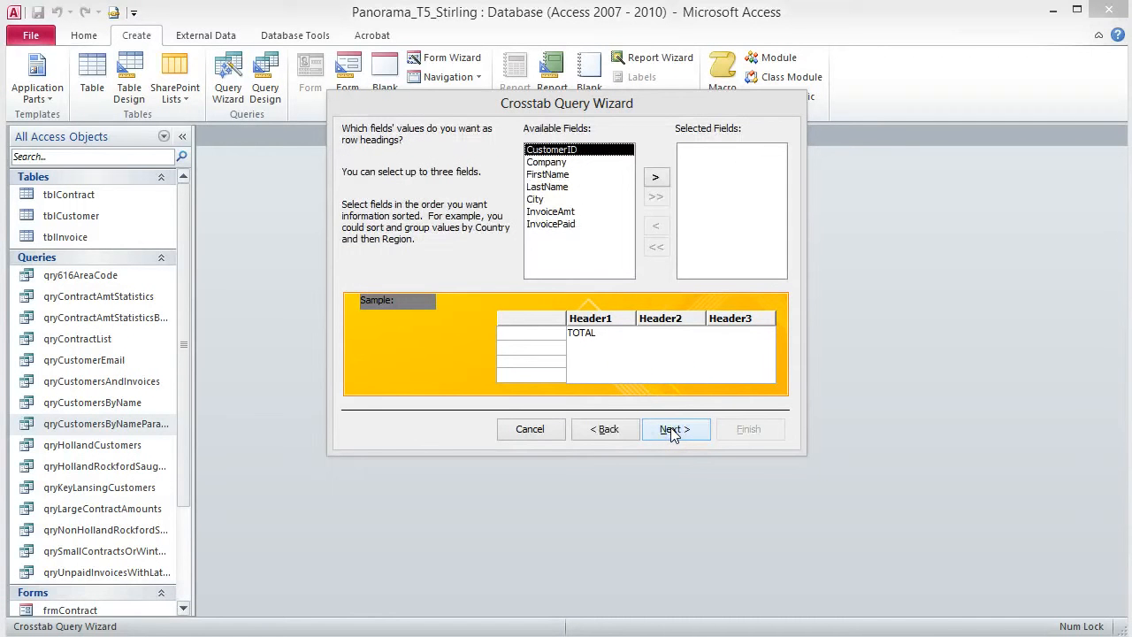
Step: Use City for the crosstab's row headings and InvoicePaid for its column headings
click(537, 199)
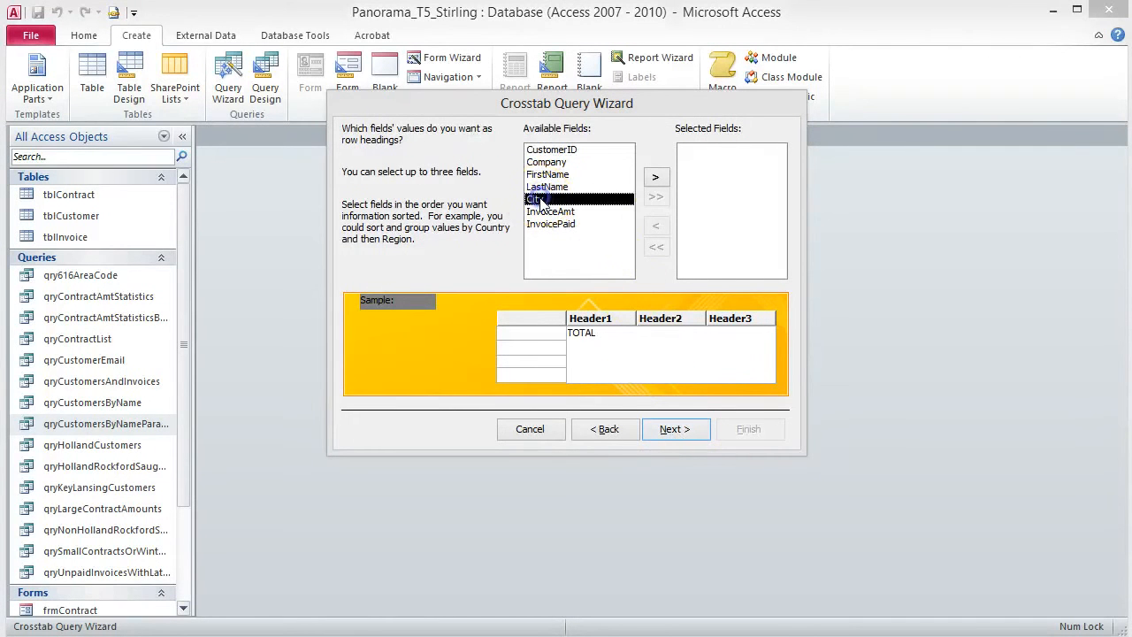
click(655, 177)
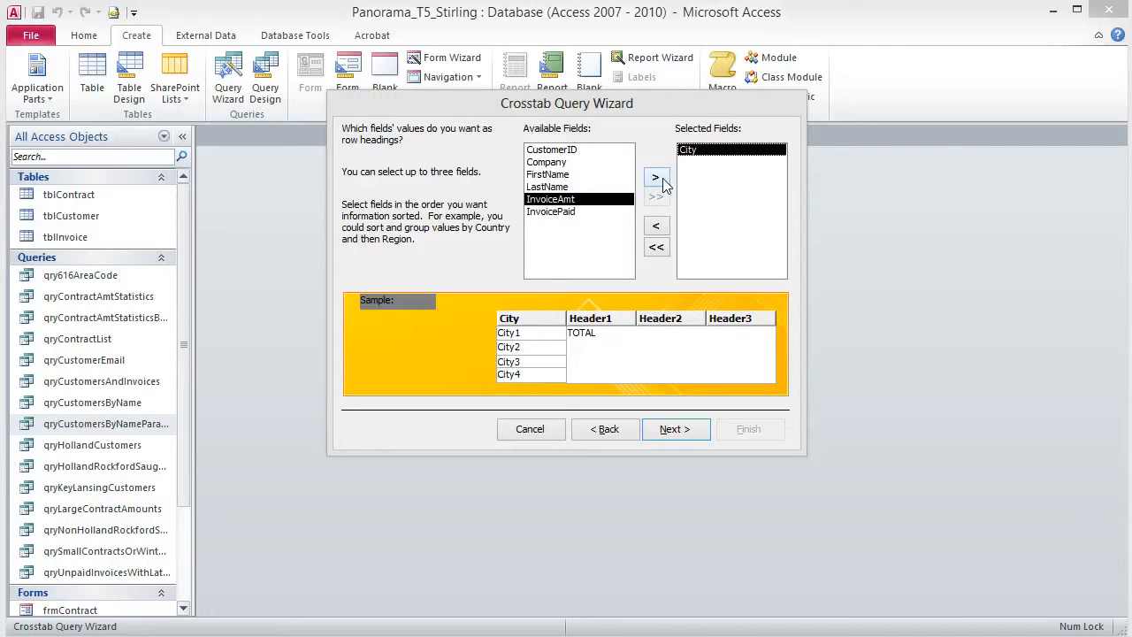
click(670, 433)
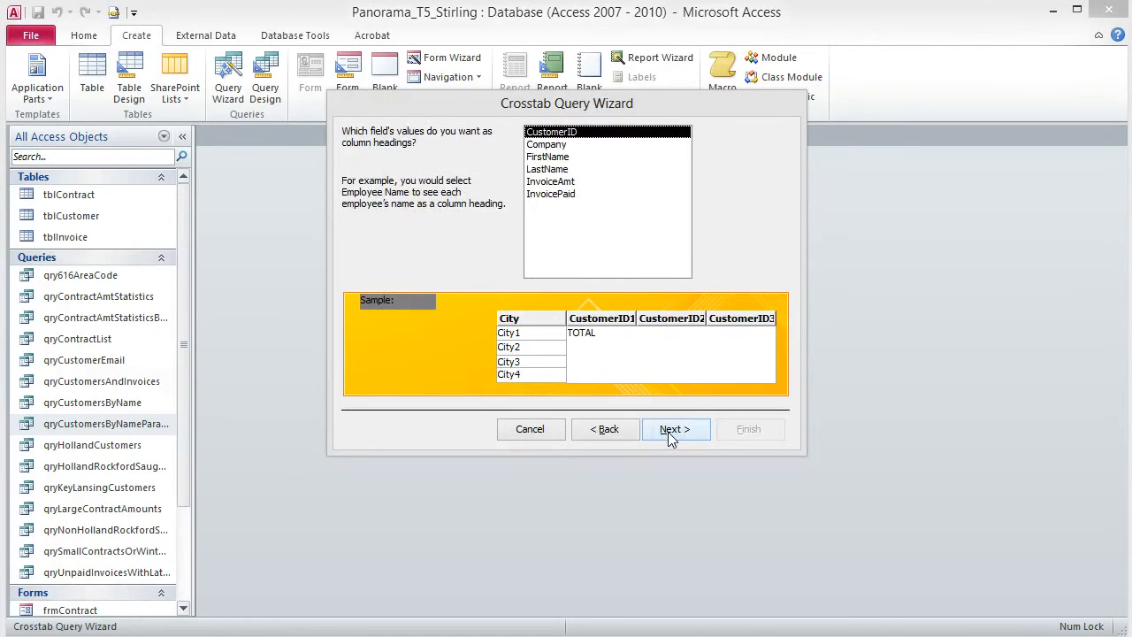
click(567, 194)
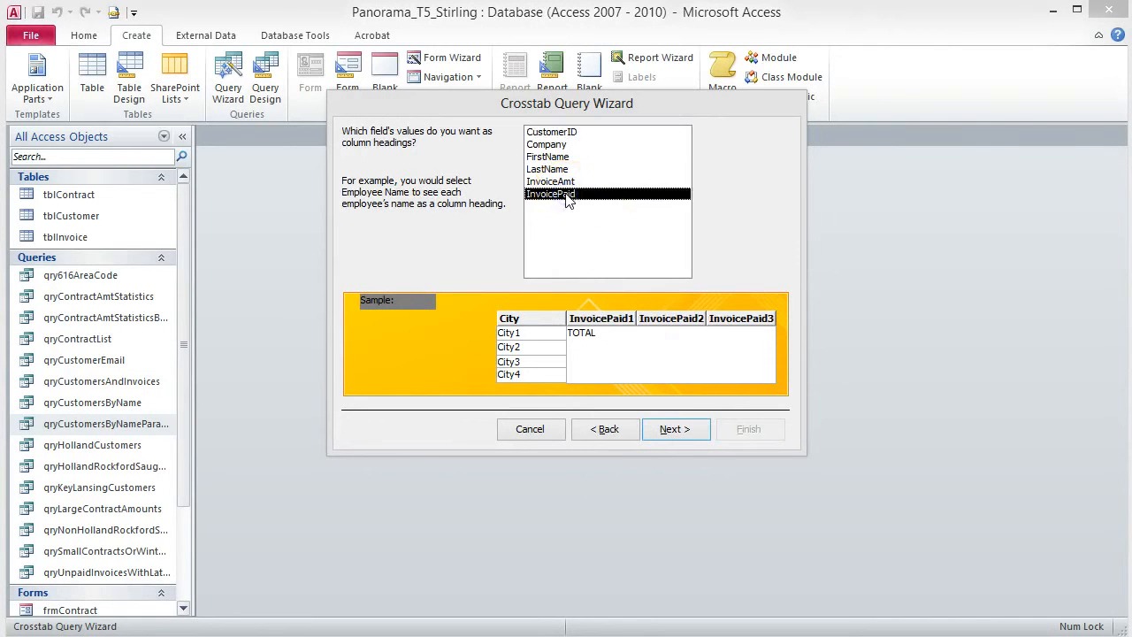
click(690, 432)
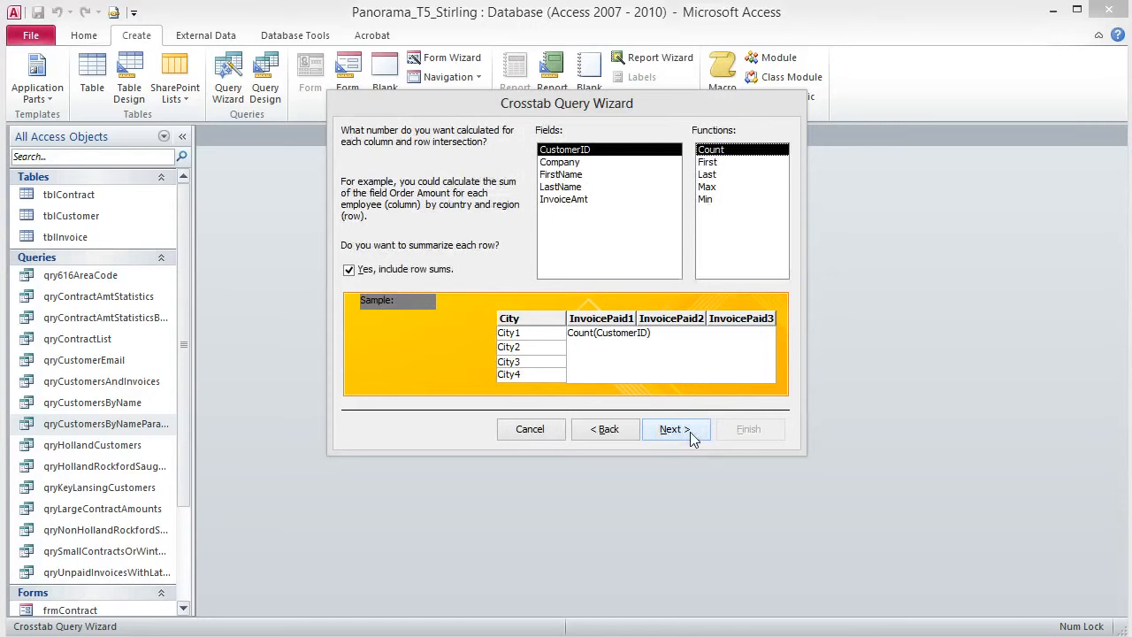
Step: Calculate the Sum of InvoiceAmt for each intersection, keeping row sums included
click(576, 201)
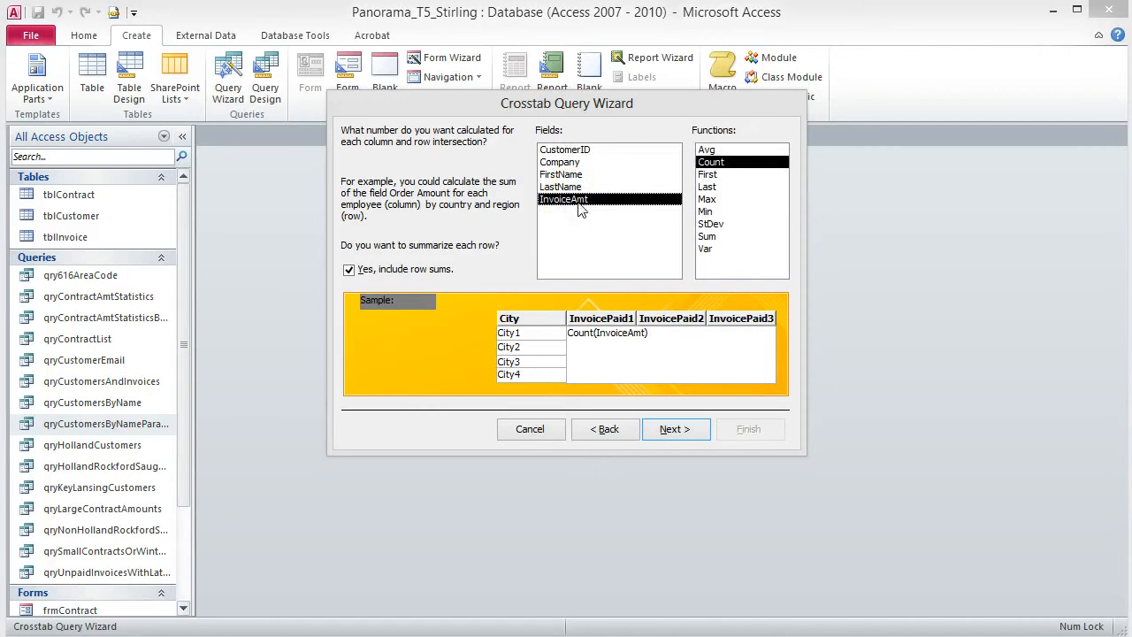
click(707, 237)
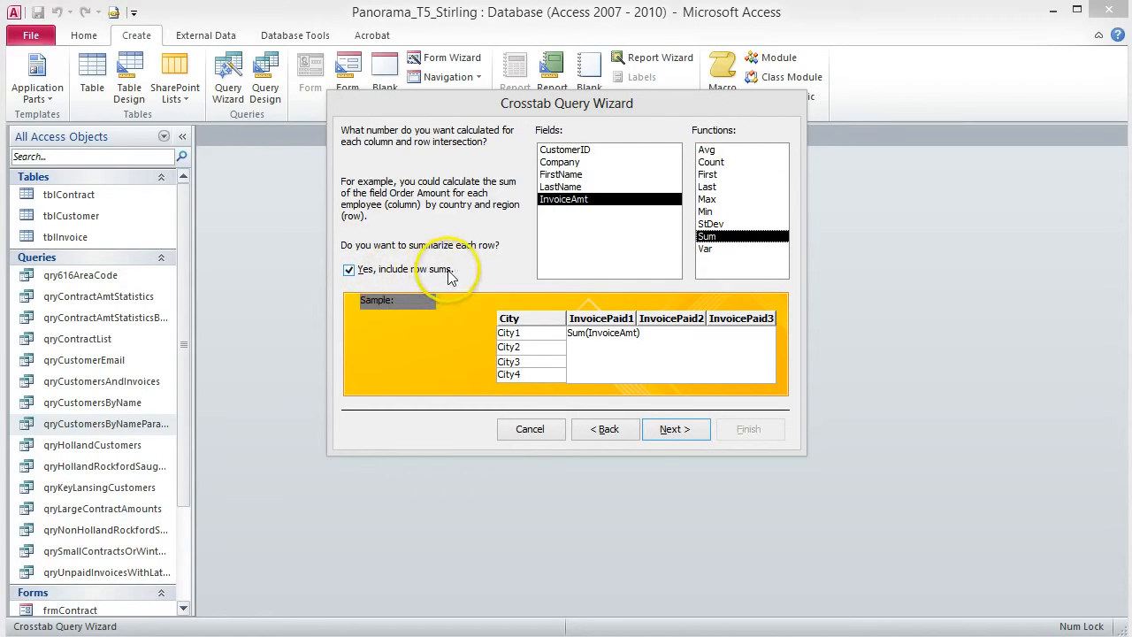
click(673, 430)
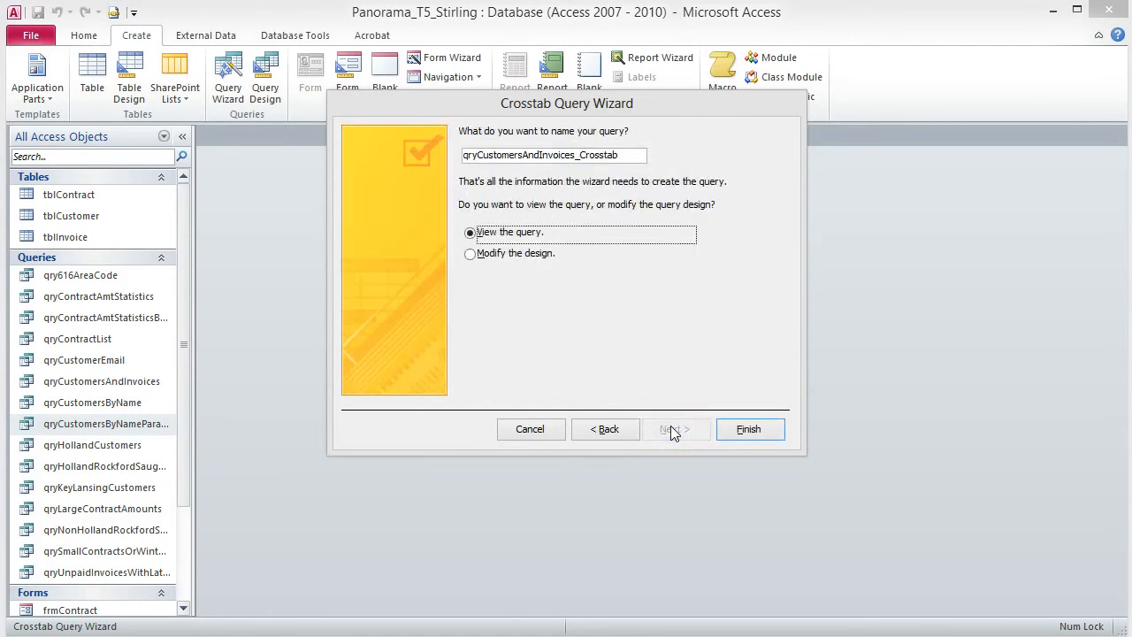
Step: Name the crosstab query qryCustomersAndInvoicesCrosstab and finish the wizard to view its results
click(582, 155)
key(BackSpace)
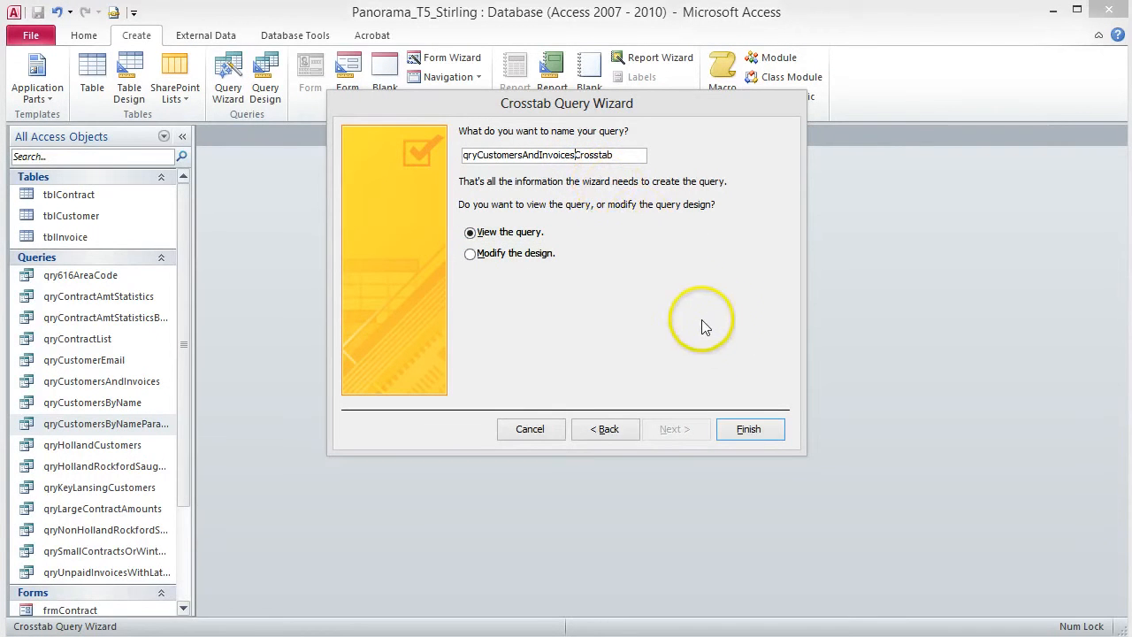
click(754, 430)
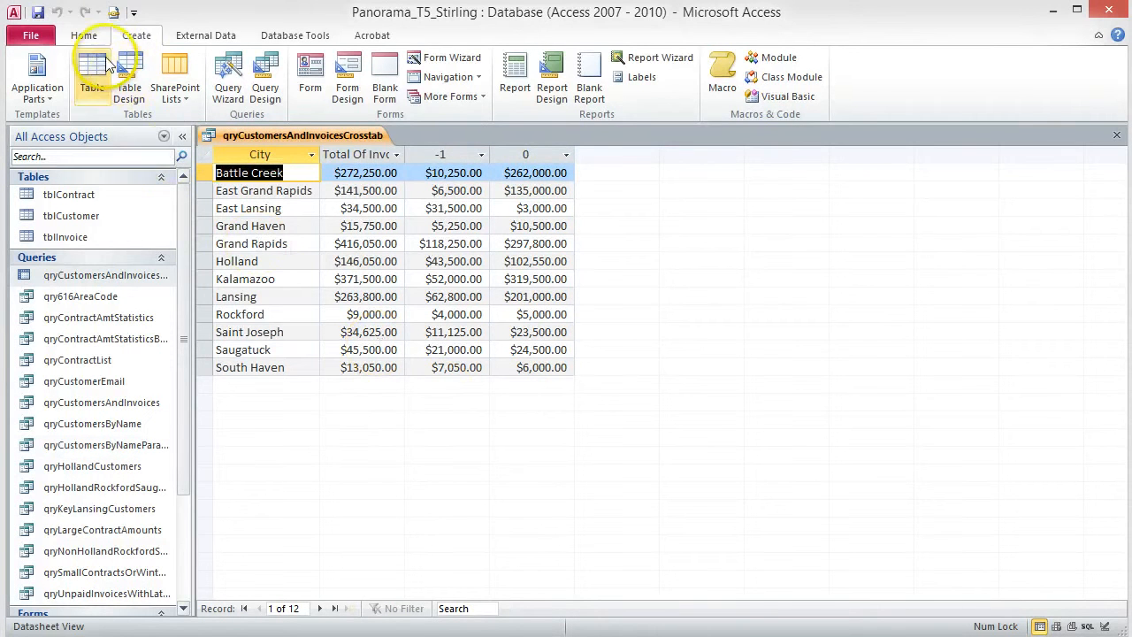
Step: In Design view, replace the InvoicePaid column heading field with an IIf expression on InvoicePaid that returns Paid or Unpaid
click(84, 35)
click(29, 70)
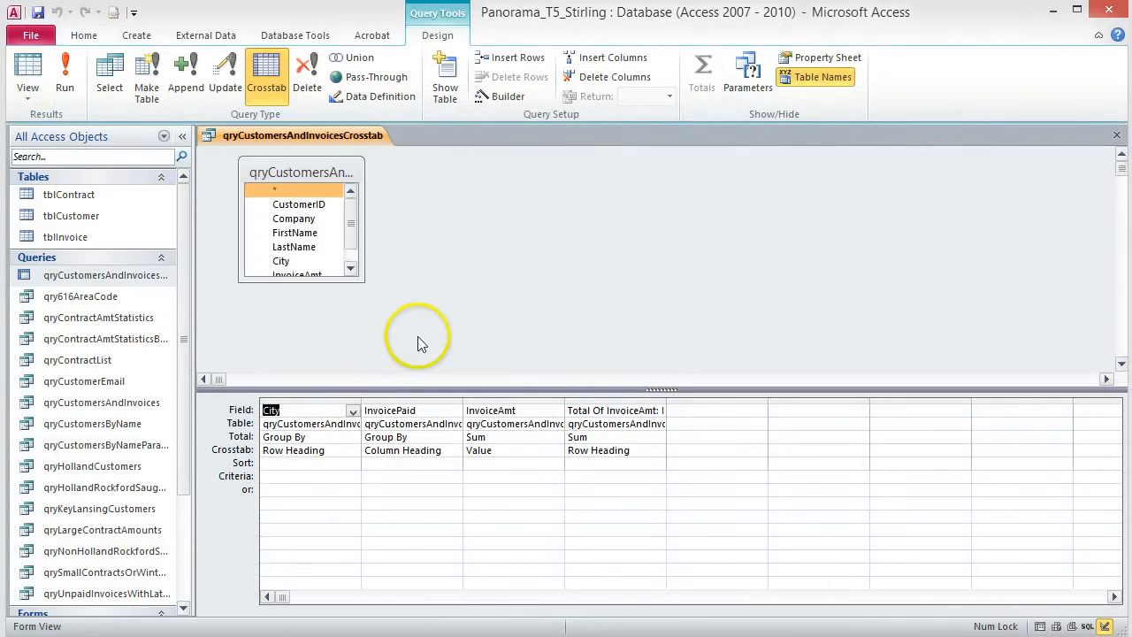
right_click(437, 412)
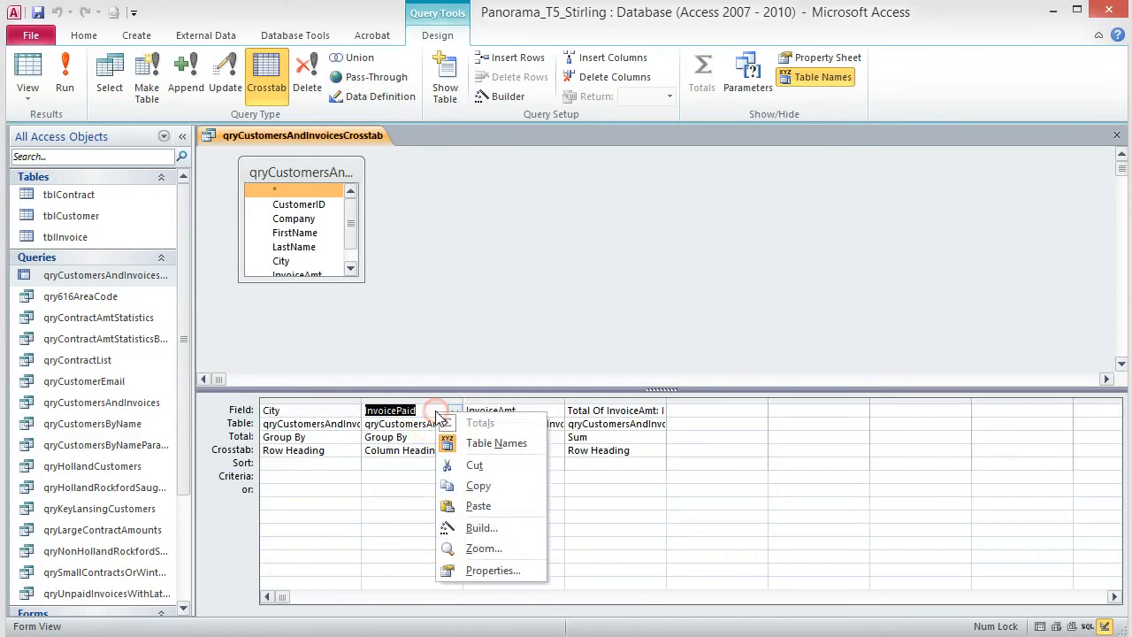
click(482, 548)
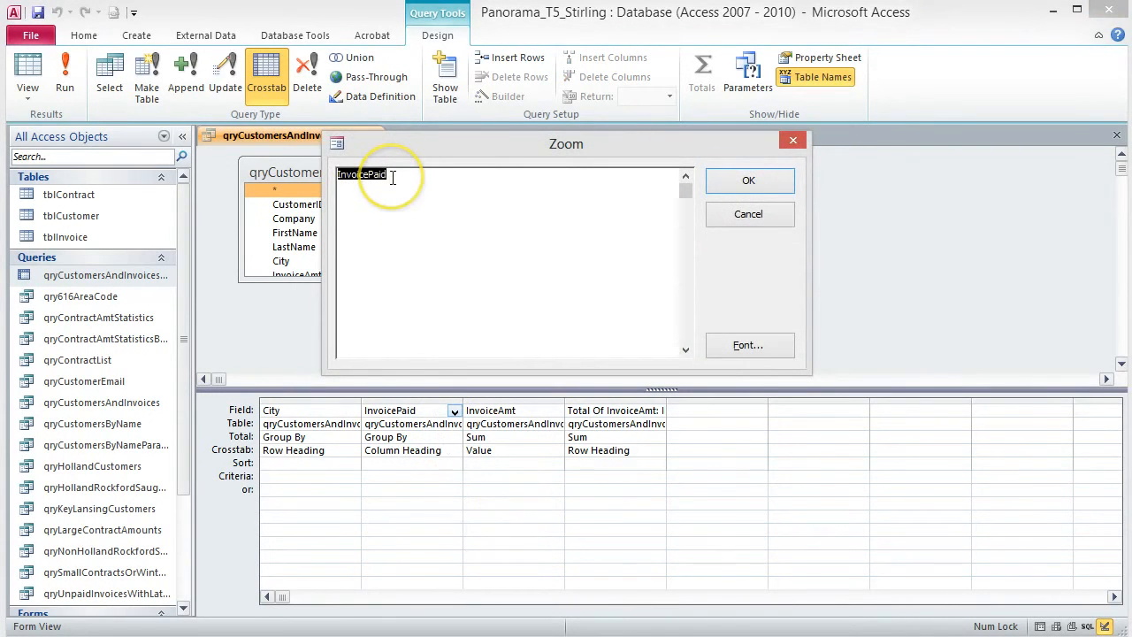
key(Delete)
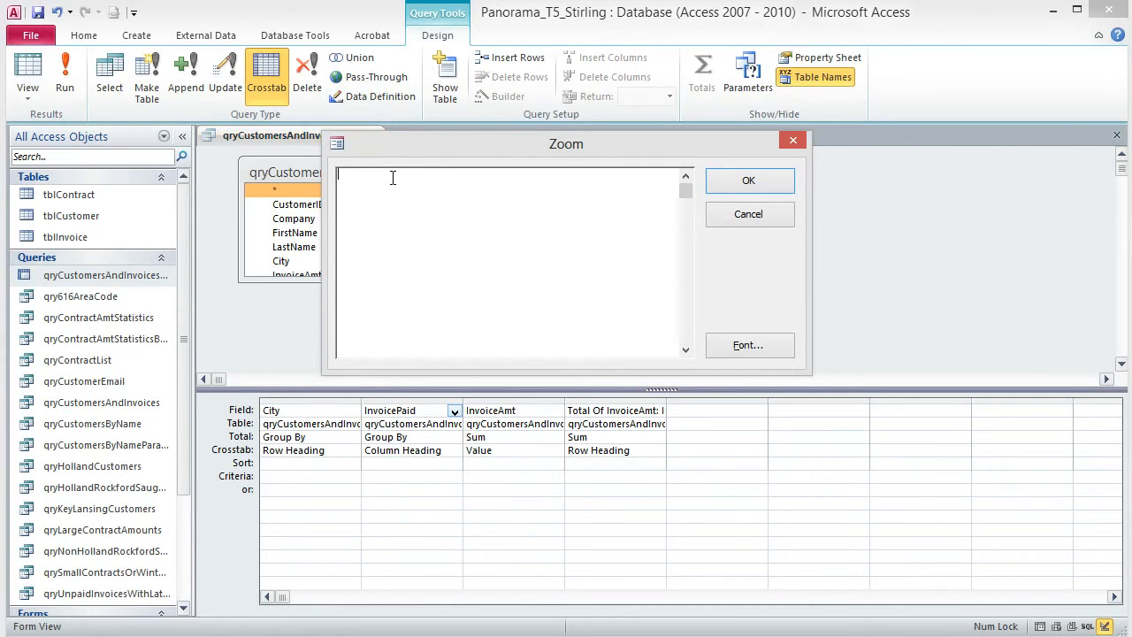
key(ctrl+v)
click(482, 217)
click(746, 178)
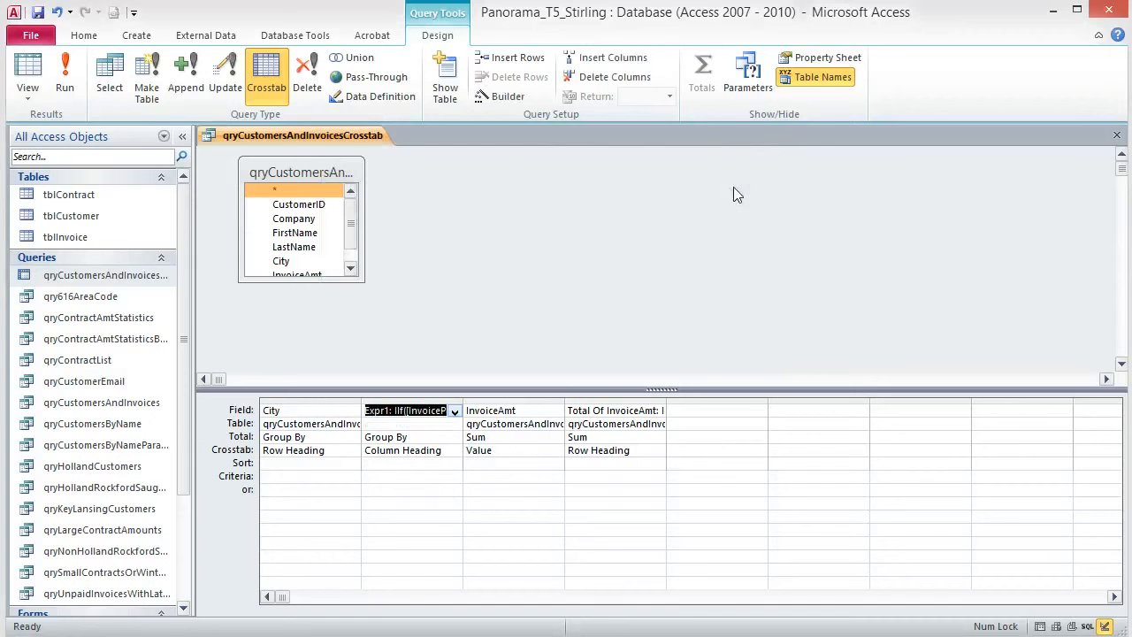
Step: Run the crosstab query to check its column headings, and close it with its design changes saved
click(65, 77)
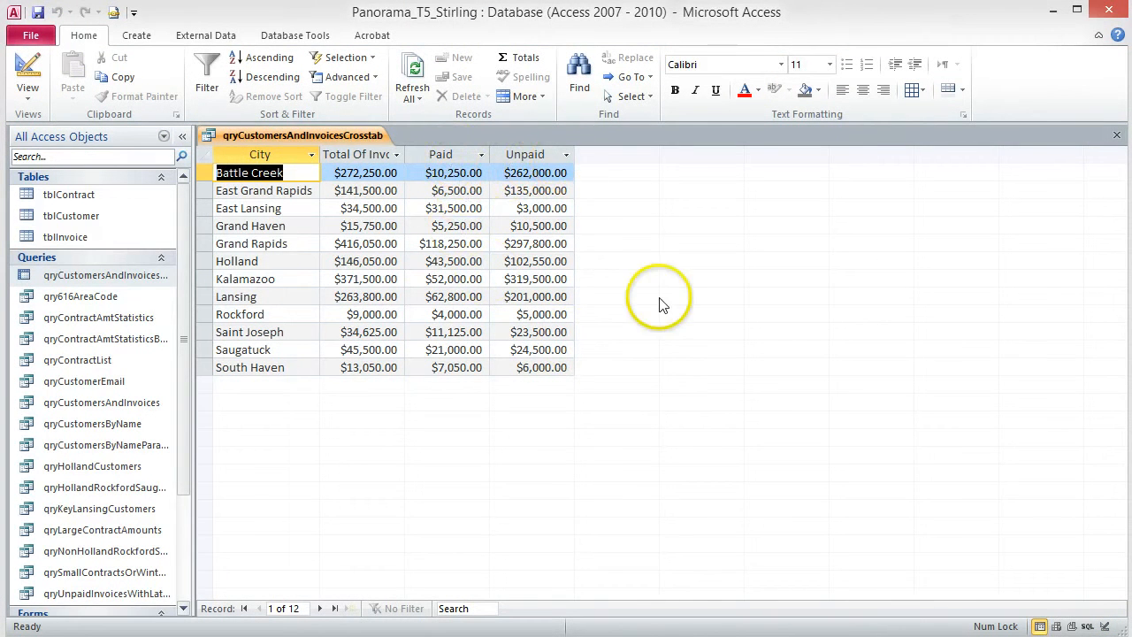
click(1117, 137)
click(379, 337)
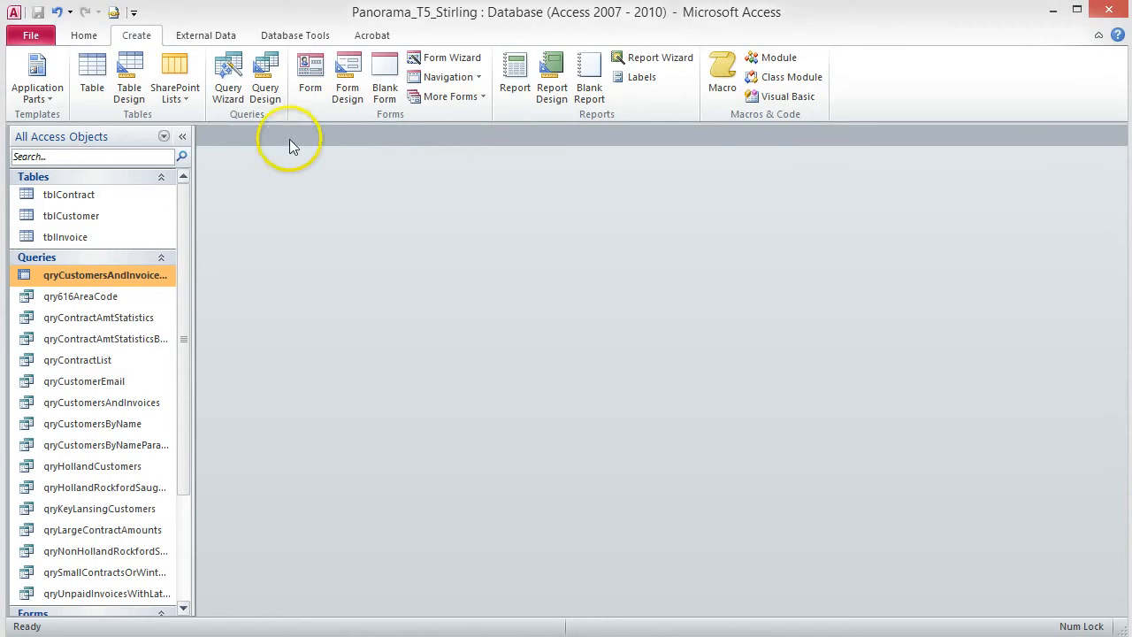
Step: Start a find duplicates query with the wizard, based on the tblContract table
click(228, 74)
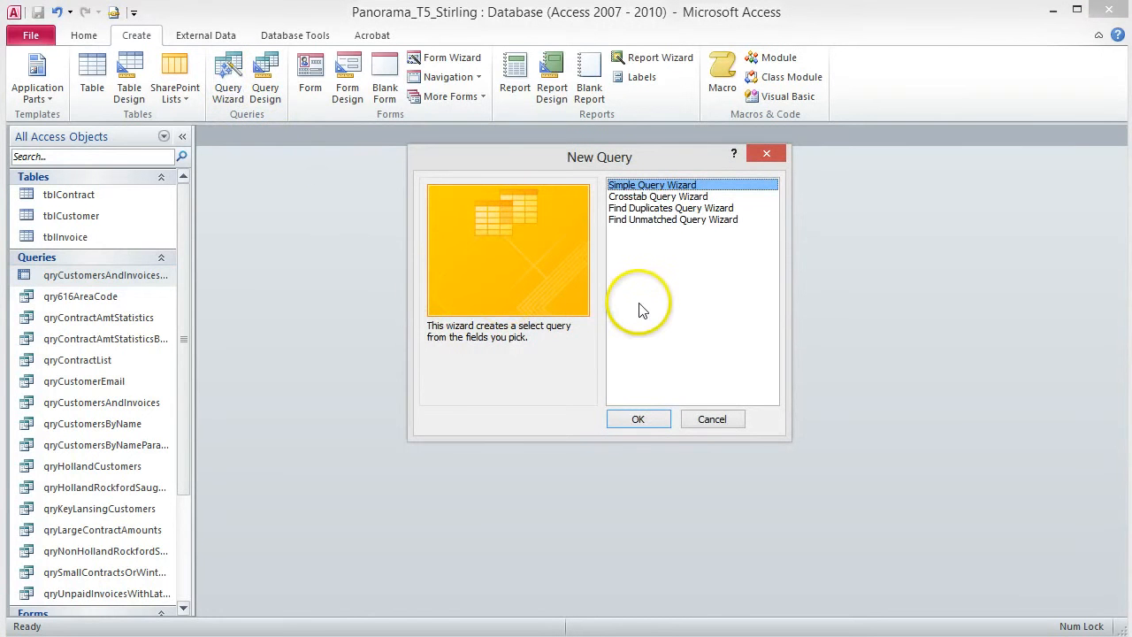
click(724, 208)
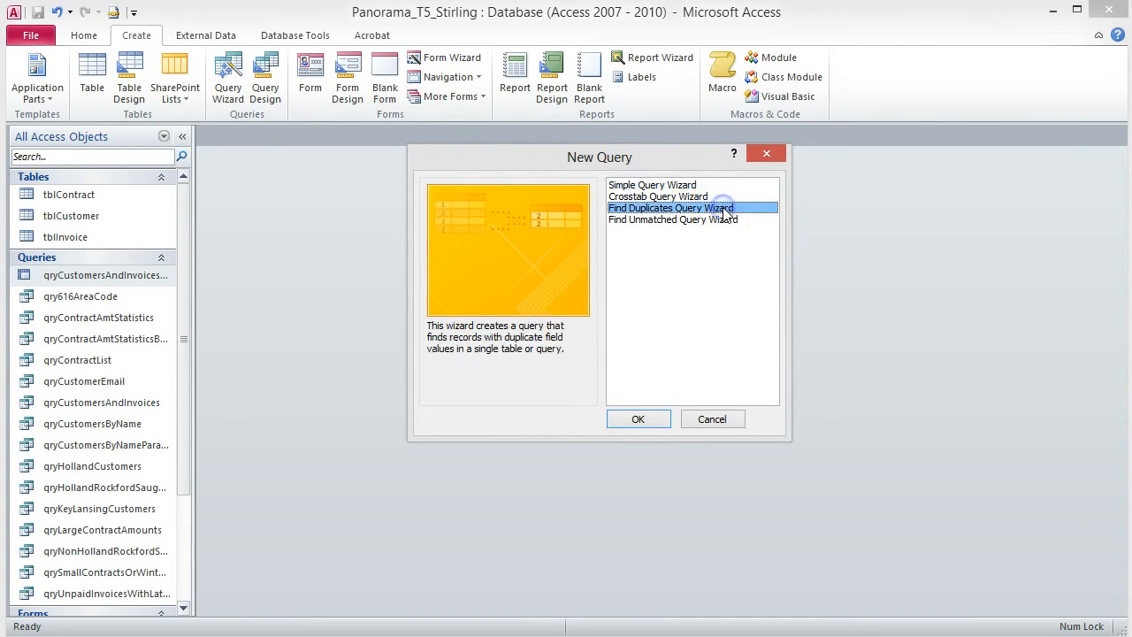
click(647, 419)
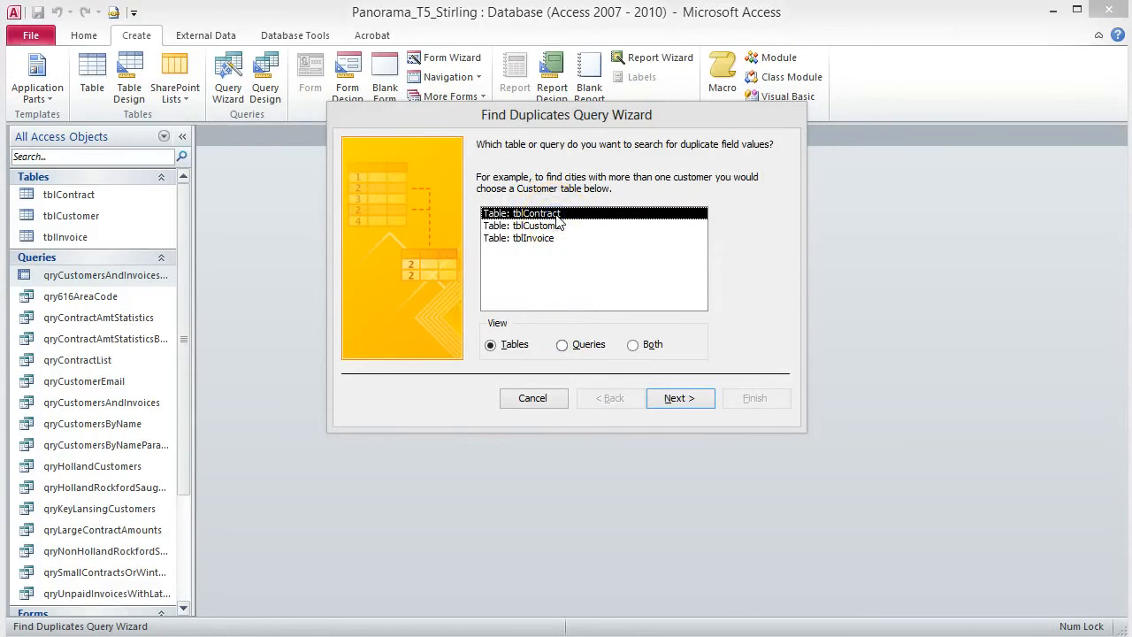
click(691, 403)
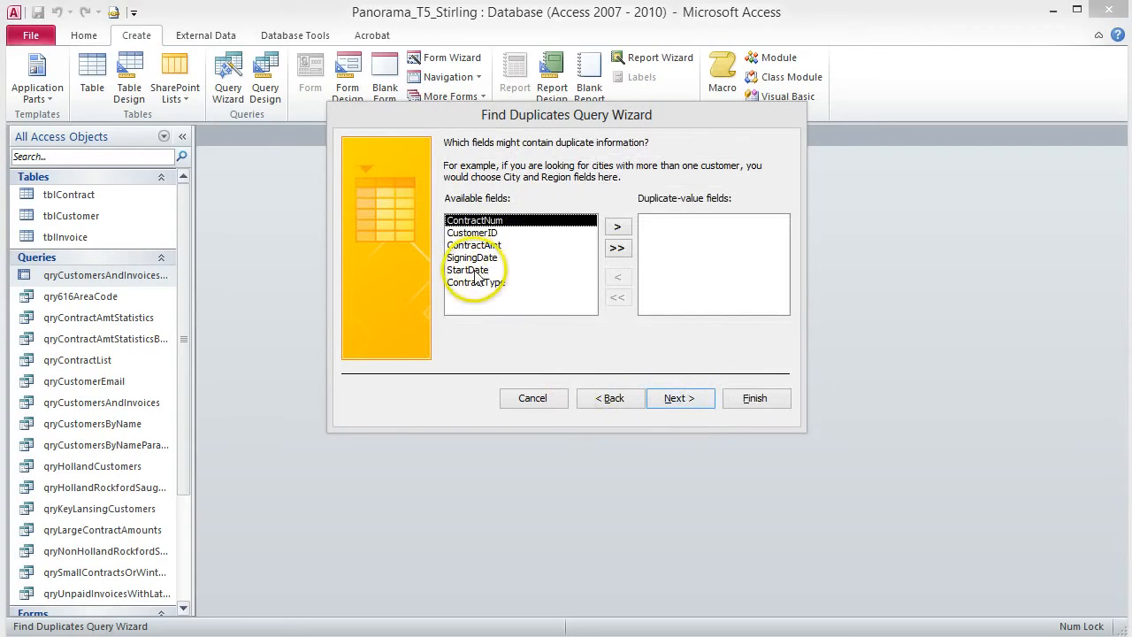
Step: Set StartDate as the duplicate-value field and include all remaining tblContract fields as additional query fields
click(525, 270)
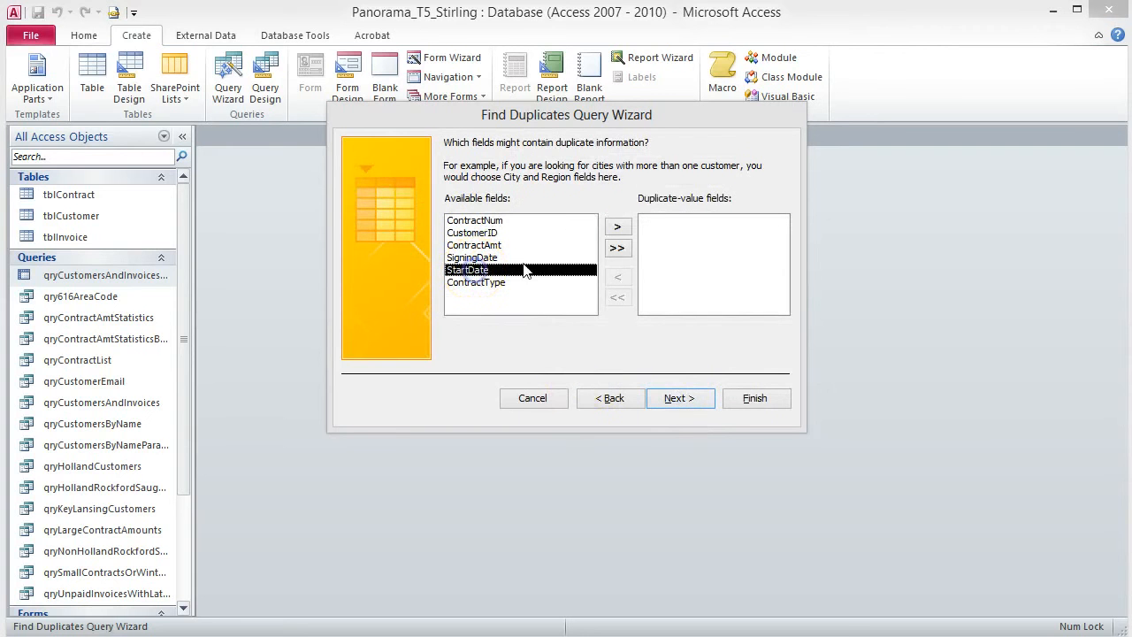
click(619, 228)
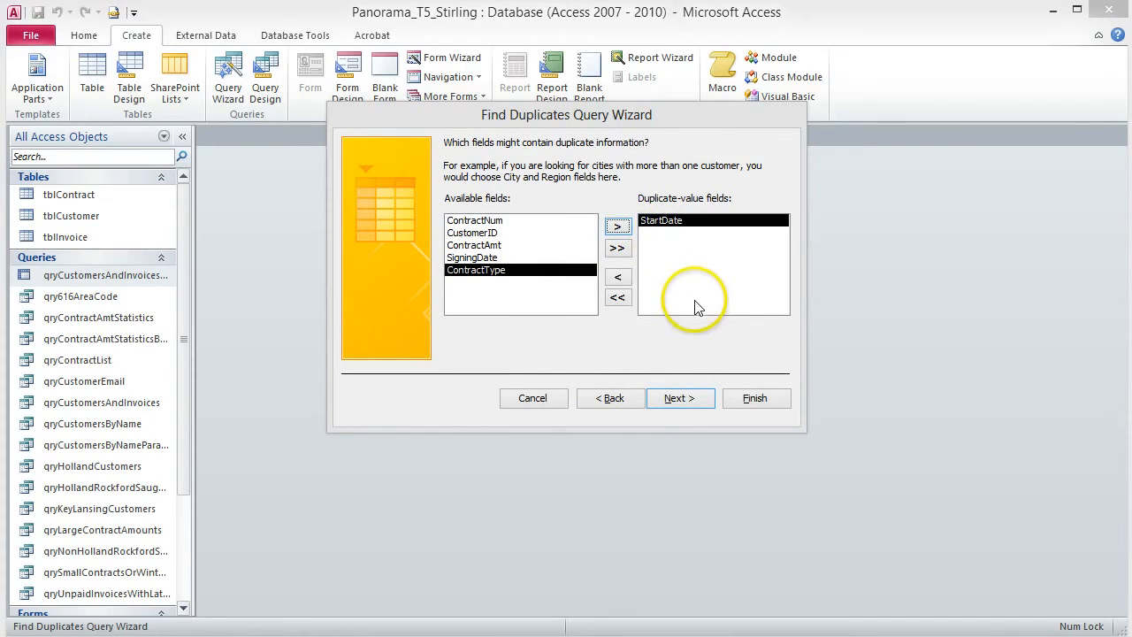
click(697, 400)
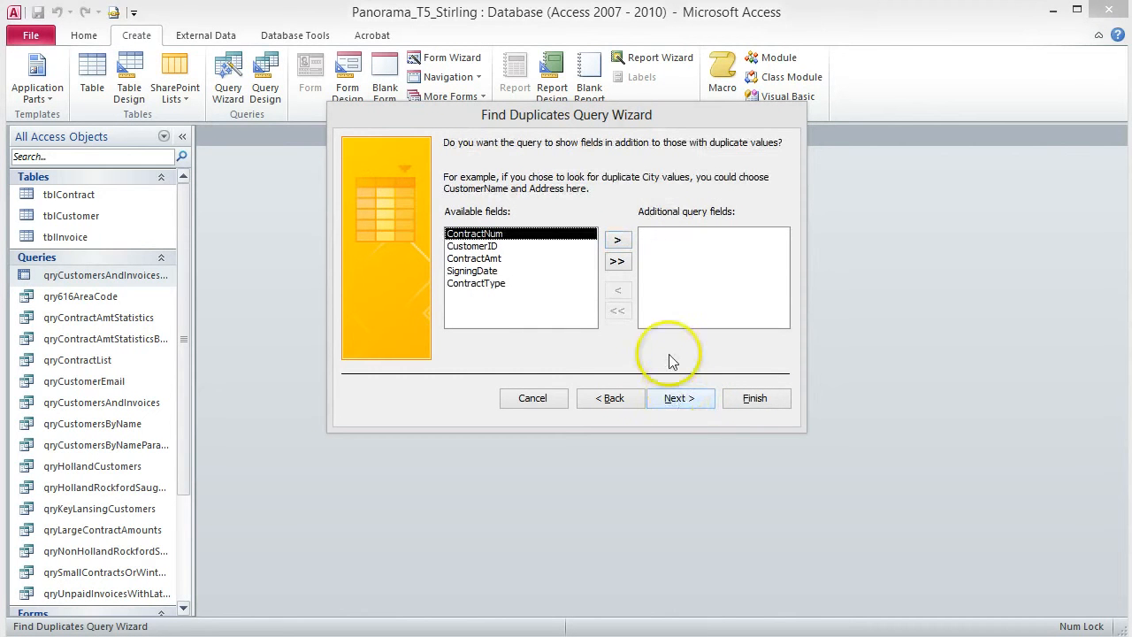
click(617, 262)
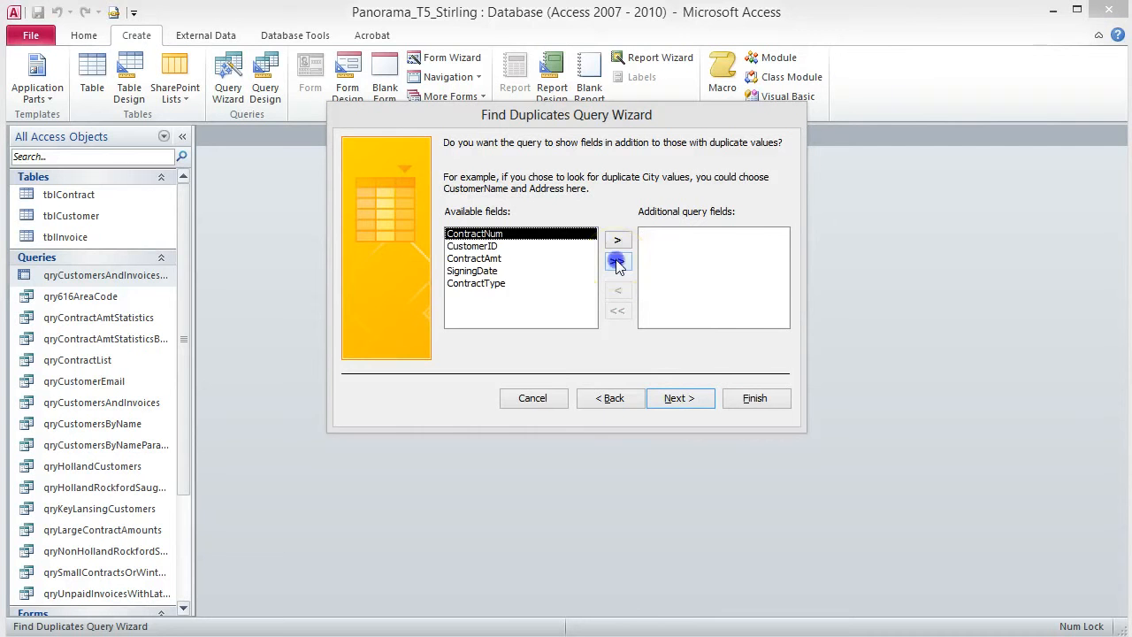
click(704, 402)
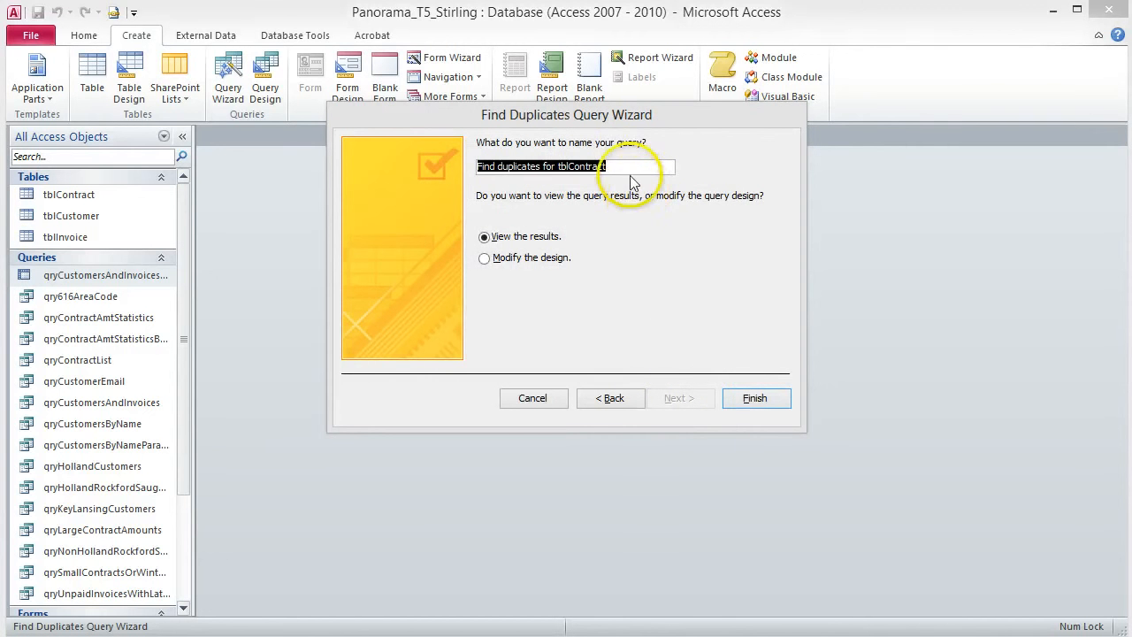
Step: Name the query qryDuplicateContractStartDate and finish the wizard to view the results
drag(626, 168, 425, 164)
key(ctrl+v)
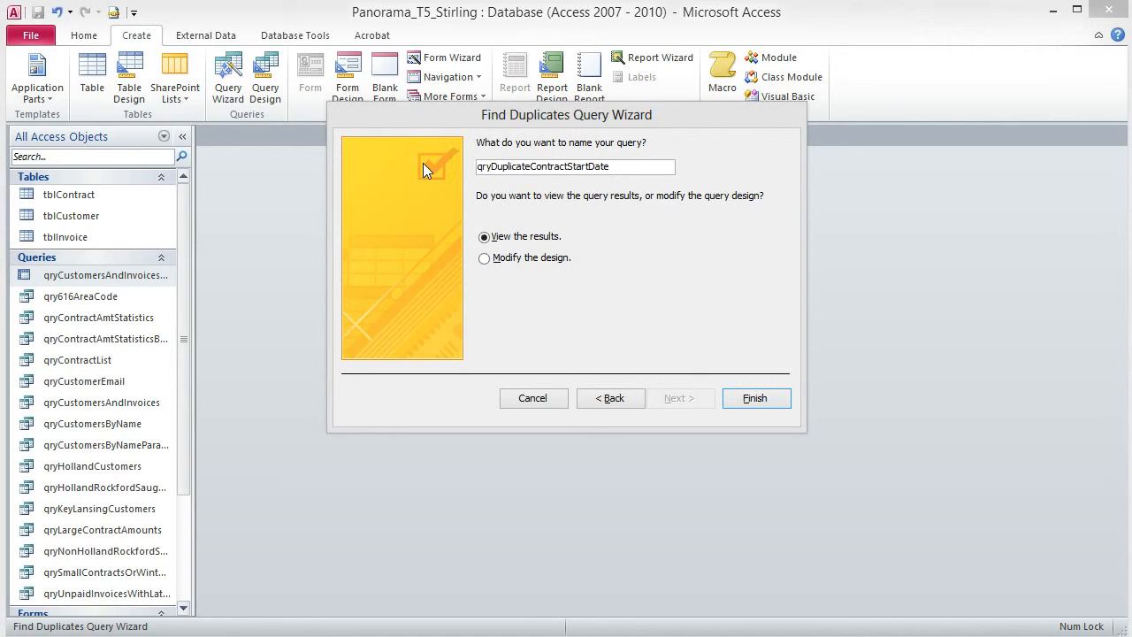
click(755, 398)
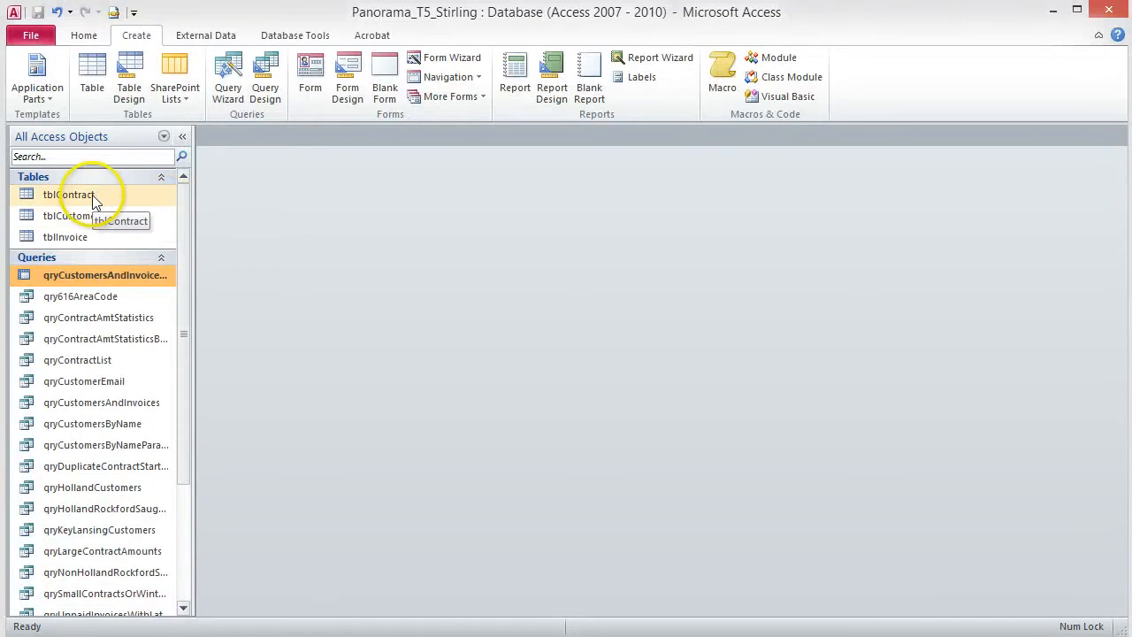
Step: Try to turn the CustomerID field of tblContract into a lookup field in Design view, and close the table without saving
right_click(92, 197)
click(149, 227)
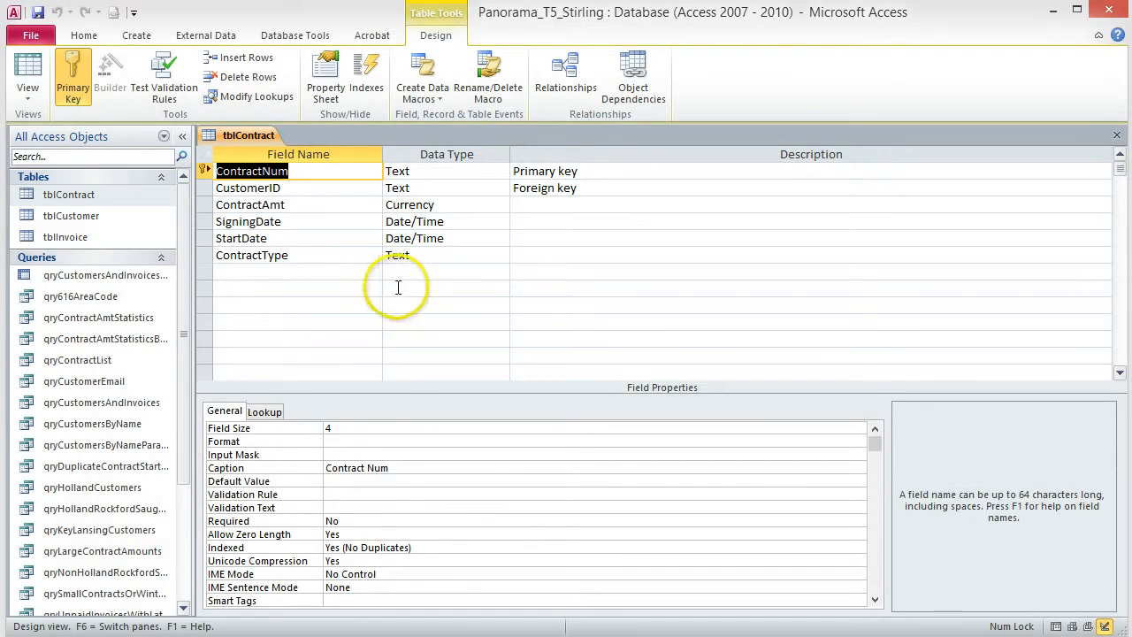
click(501, 188)
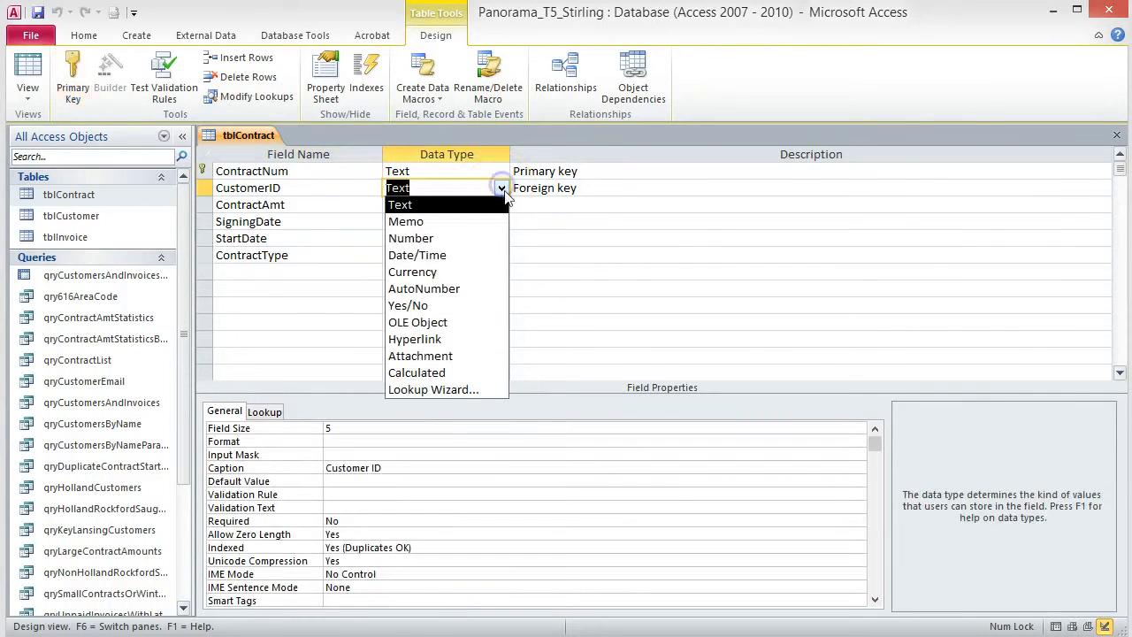
click(463, 390)
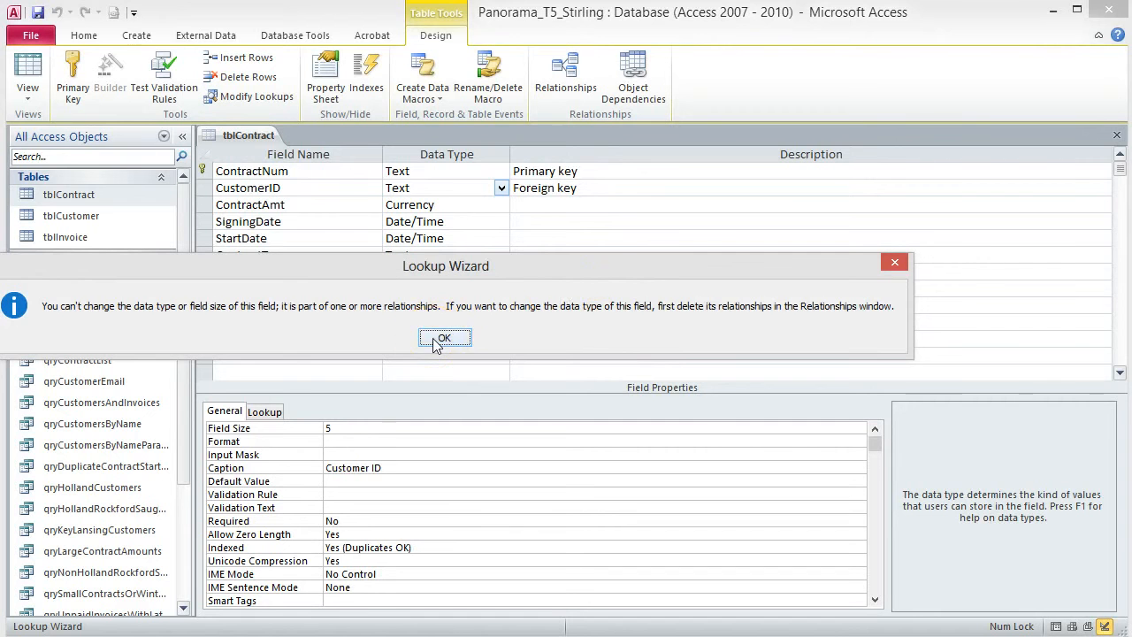
drag(239, 266, 331, 263)
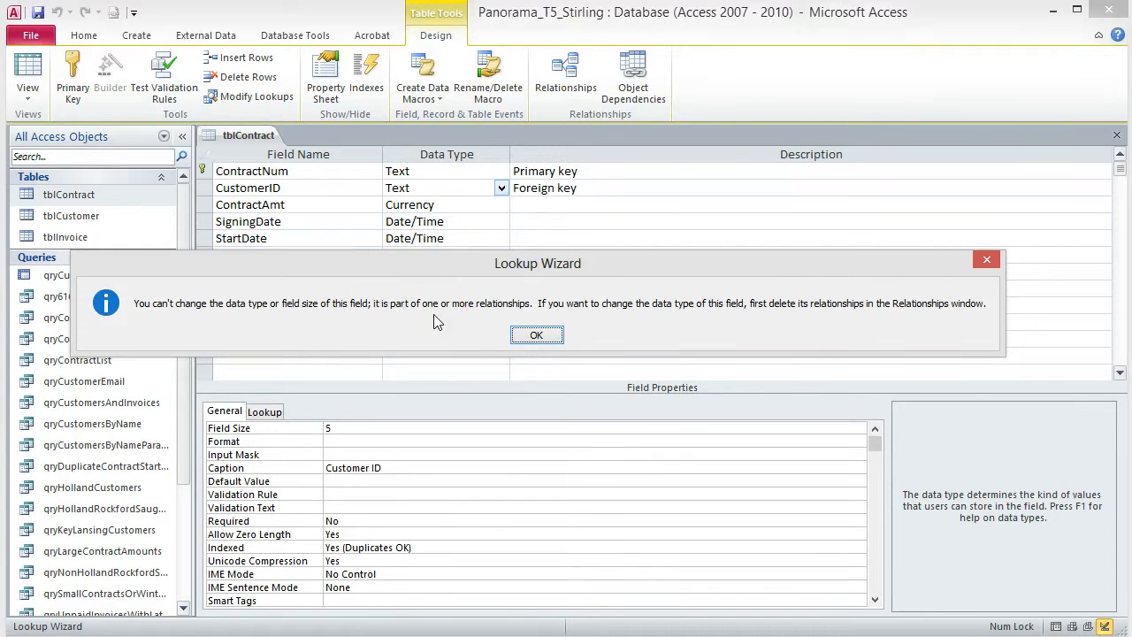
click(537, 336)
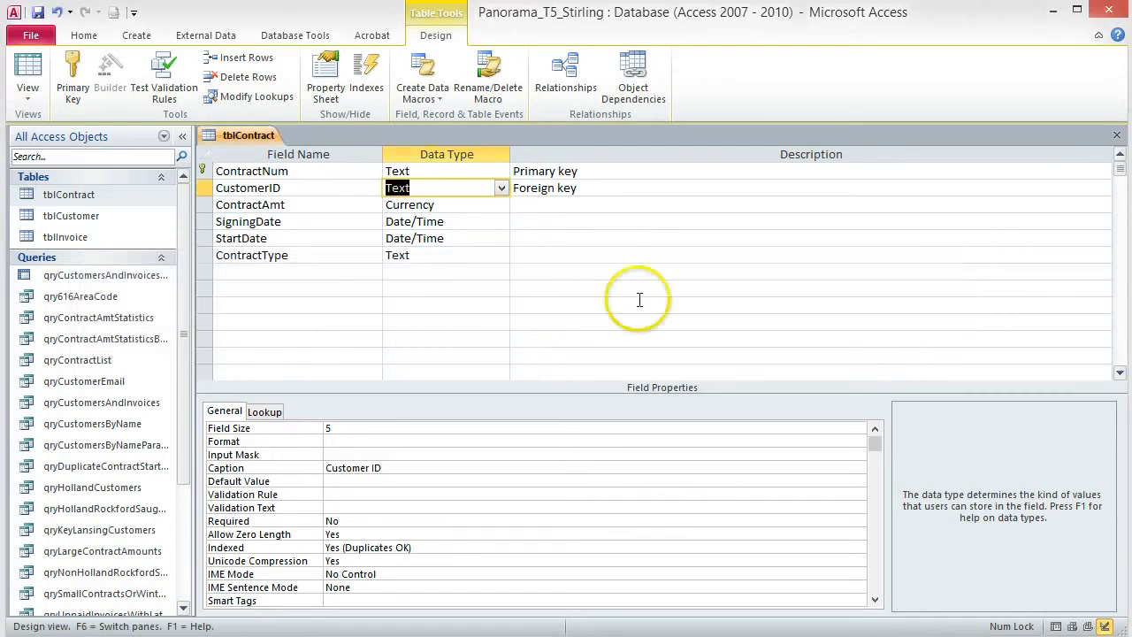
click(1116, 135)
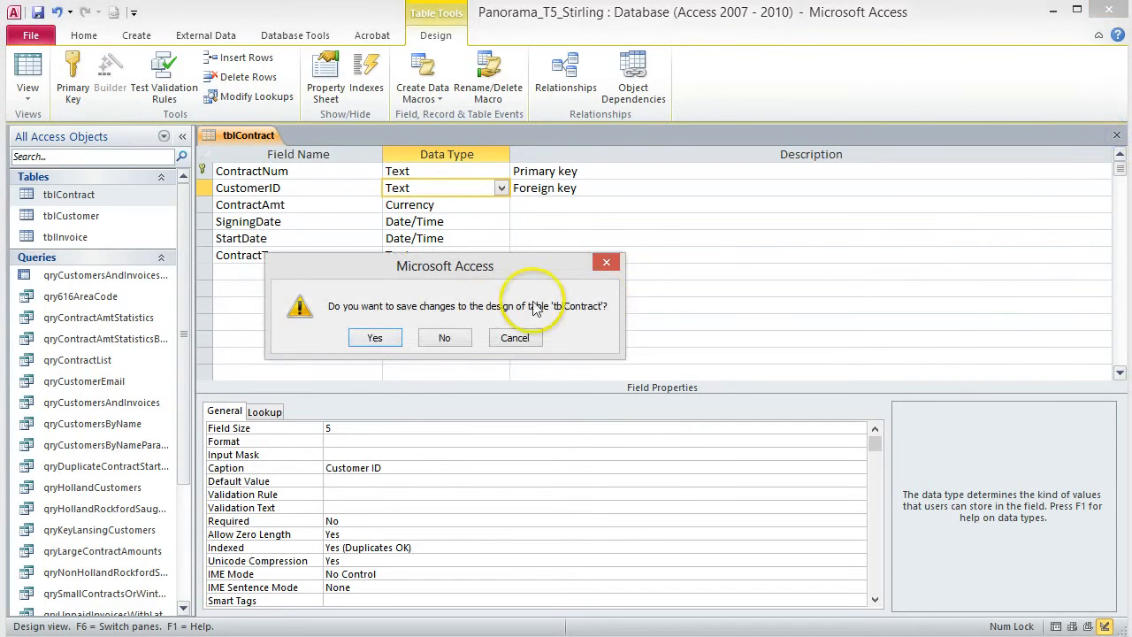
click(446, 338)
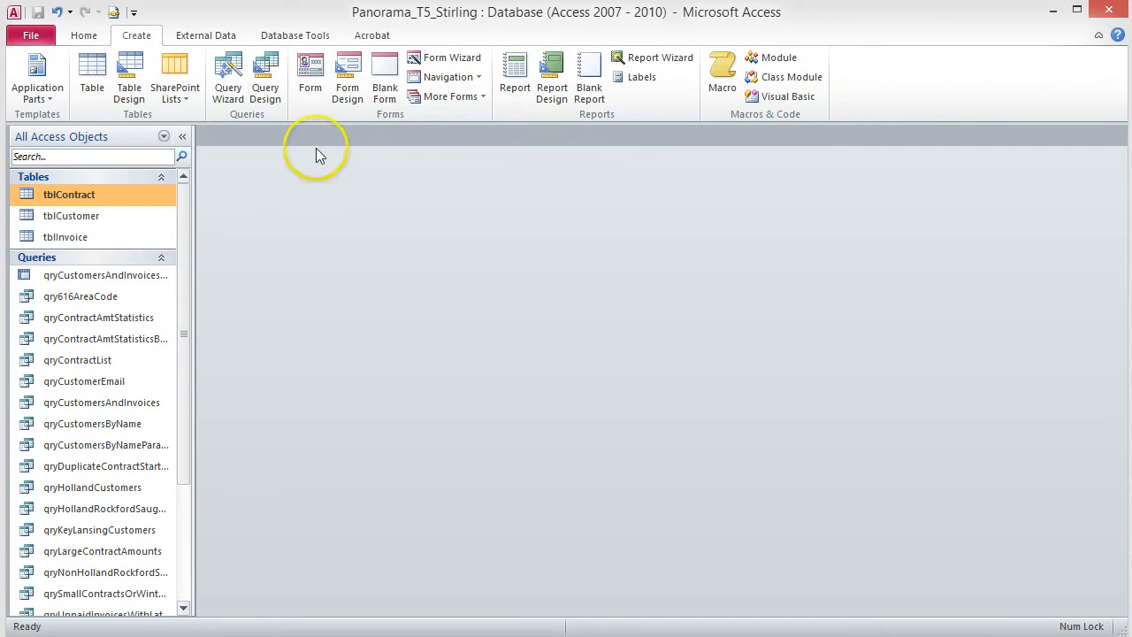
Step: Delete the relationship between tblCustomer and tblContract, and close the Relationships window
click(314, 36)
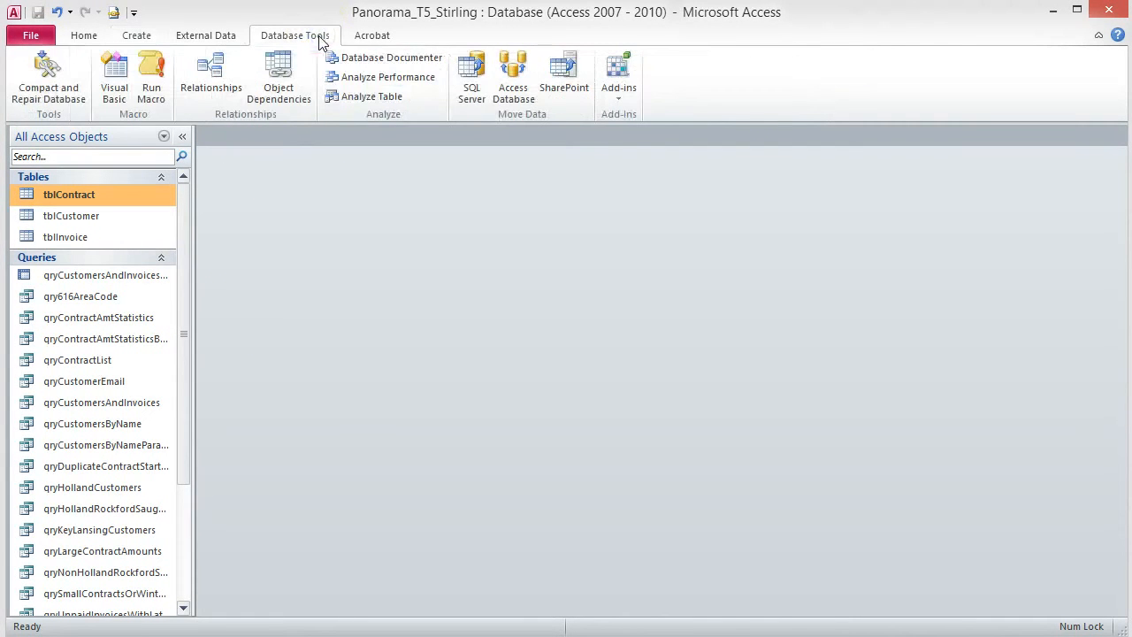
click(224, 82)
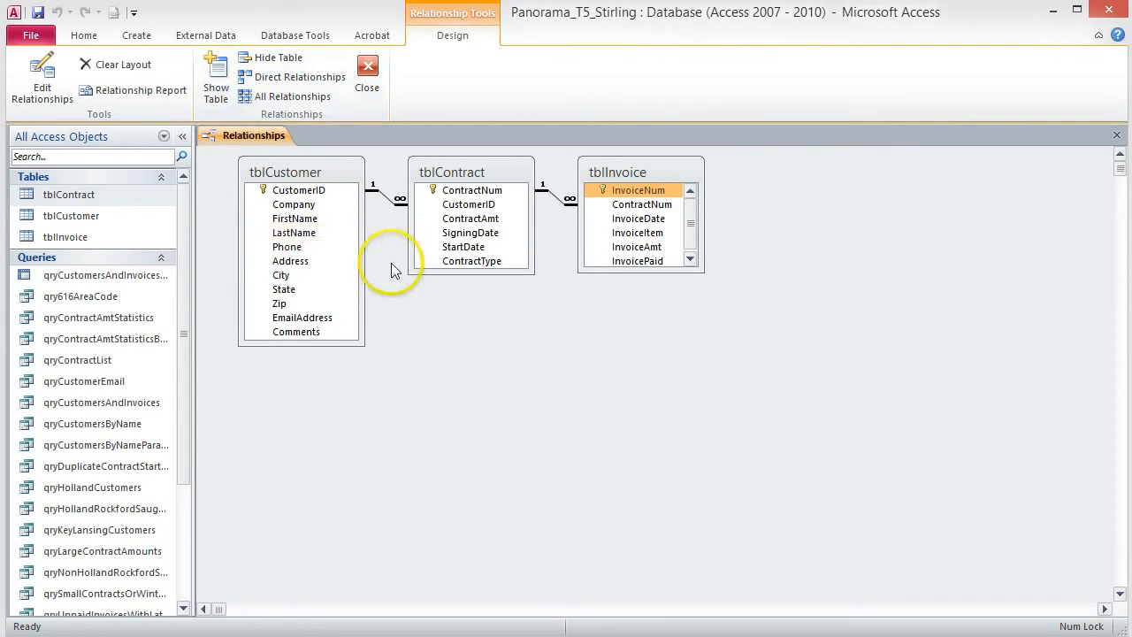
right_click(384, 194)
click(429, 225)
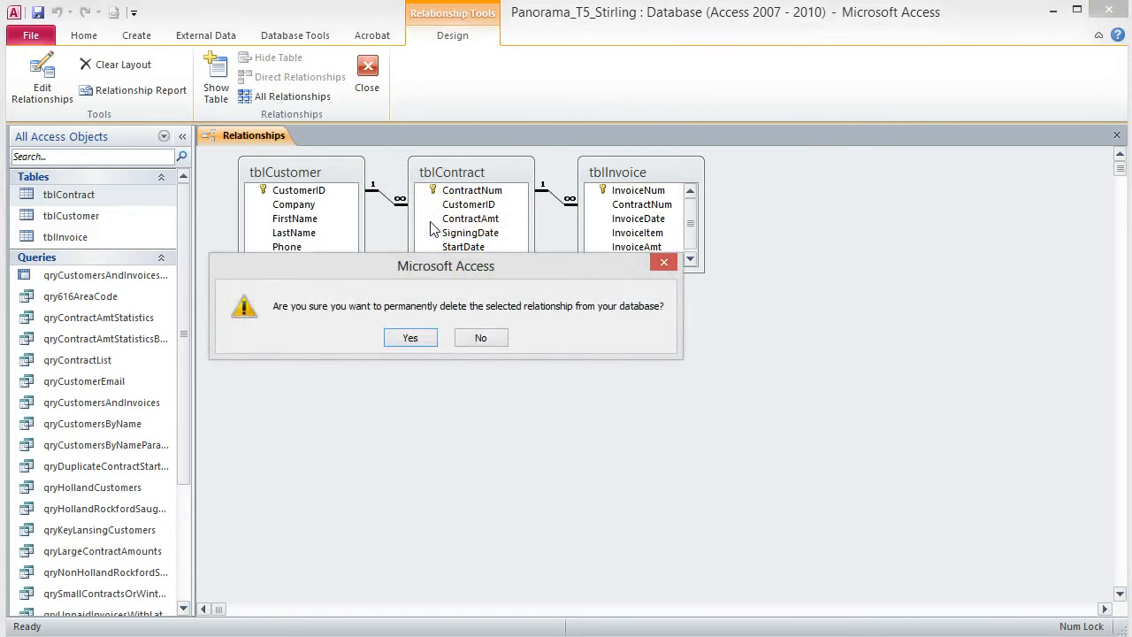
click(410, 334)
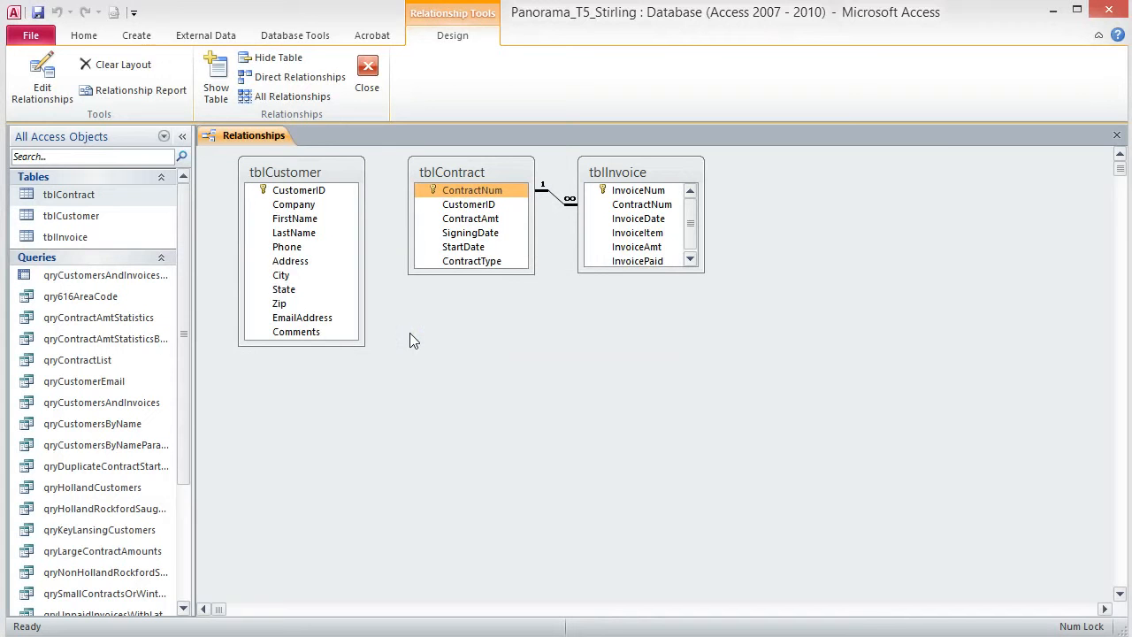
click(1117, 134)
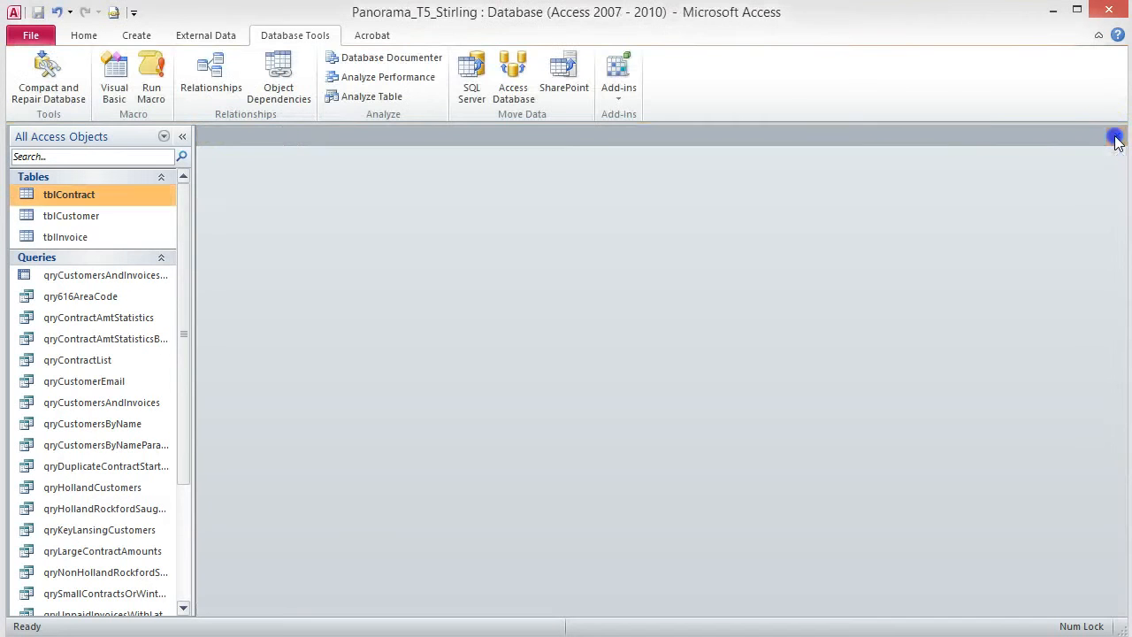
click(528, 273)
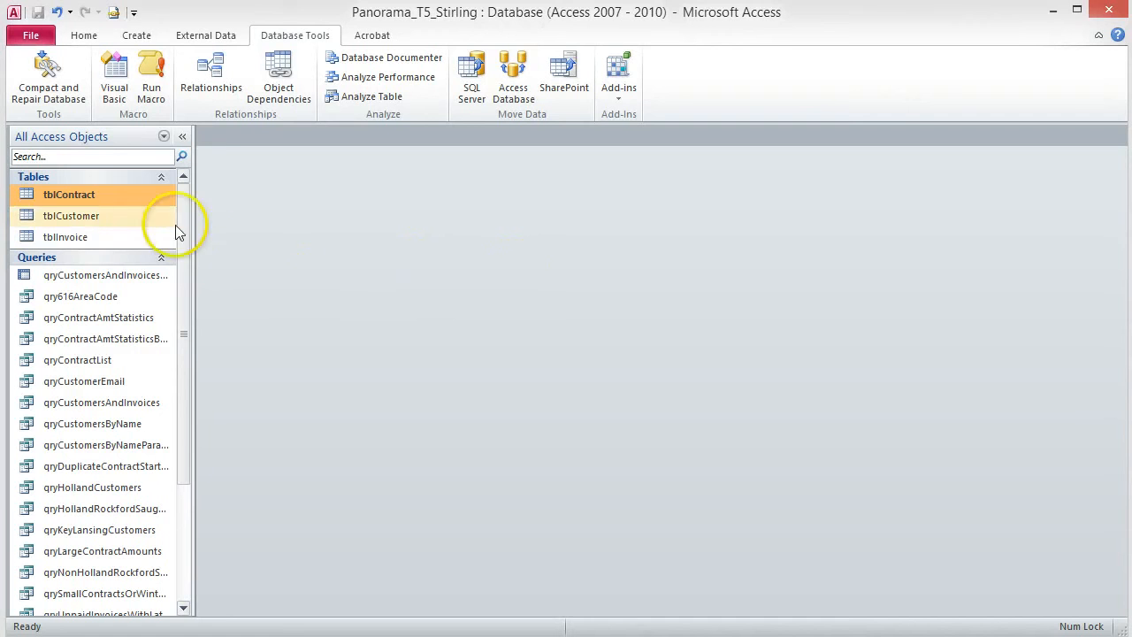
Step: In tblContract's Design view, start the Lookup Wizard for the CustomerID field, getting values from another table or query
right_click(87, 196)
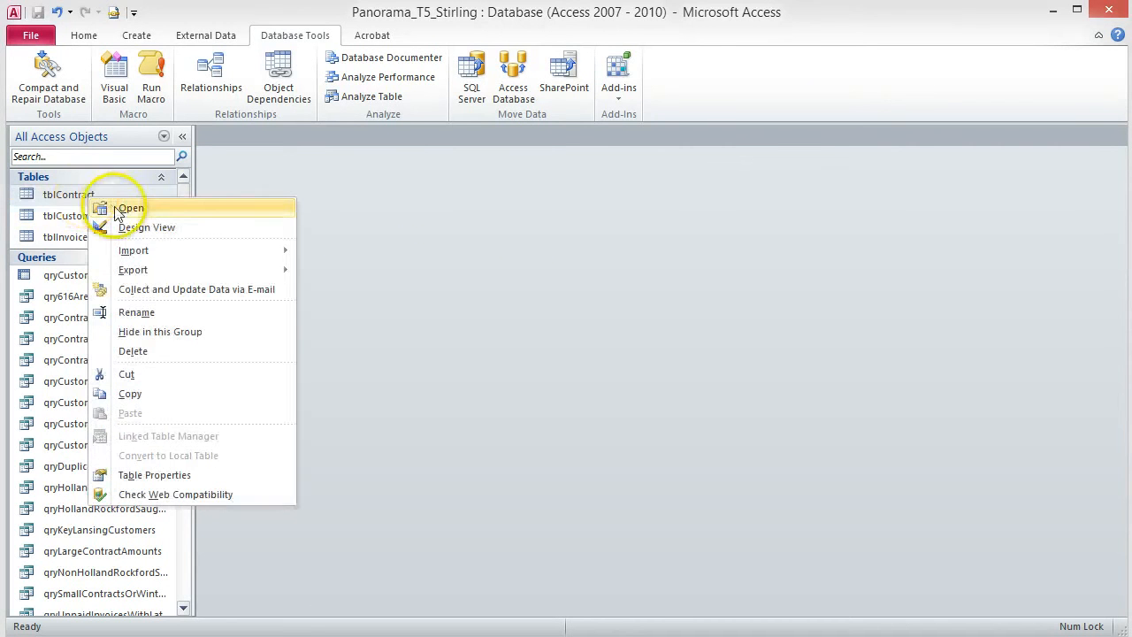
click(134, 227)
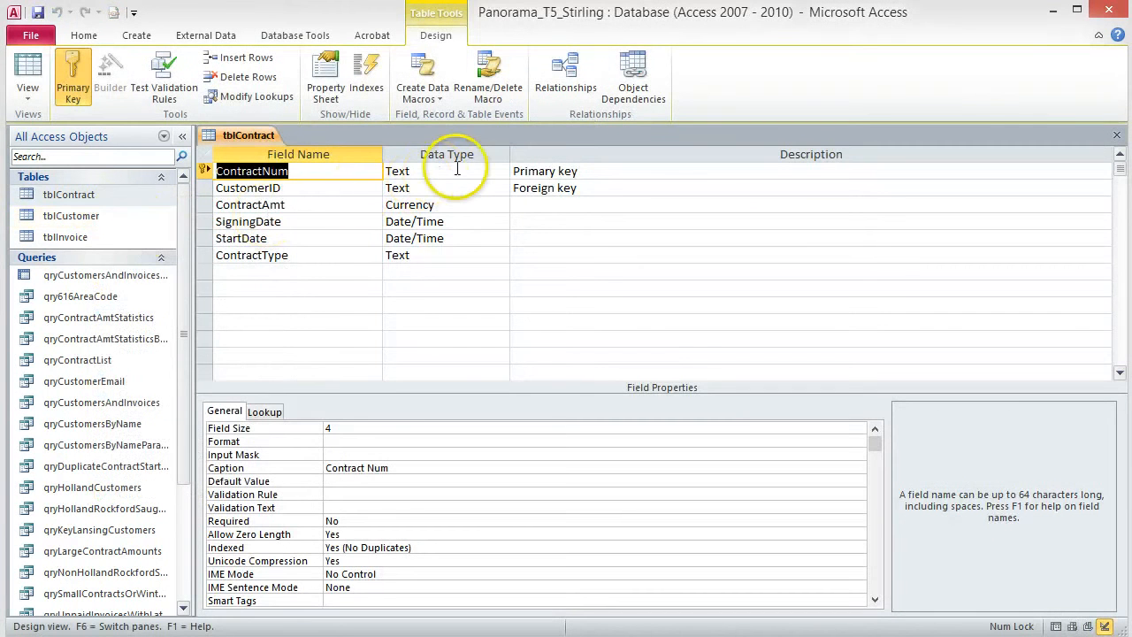
click(496, 187)
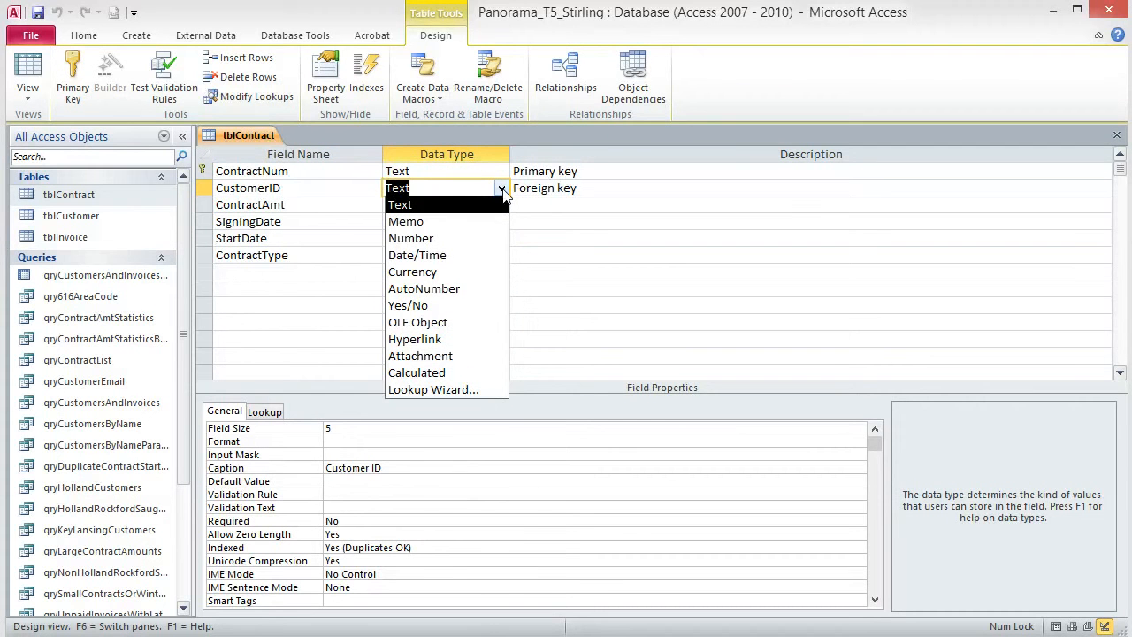
click(470, 390)
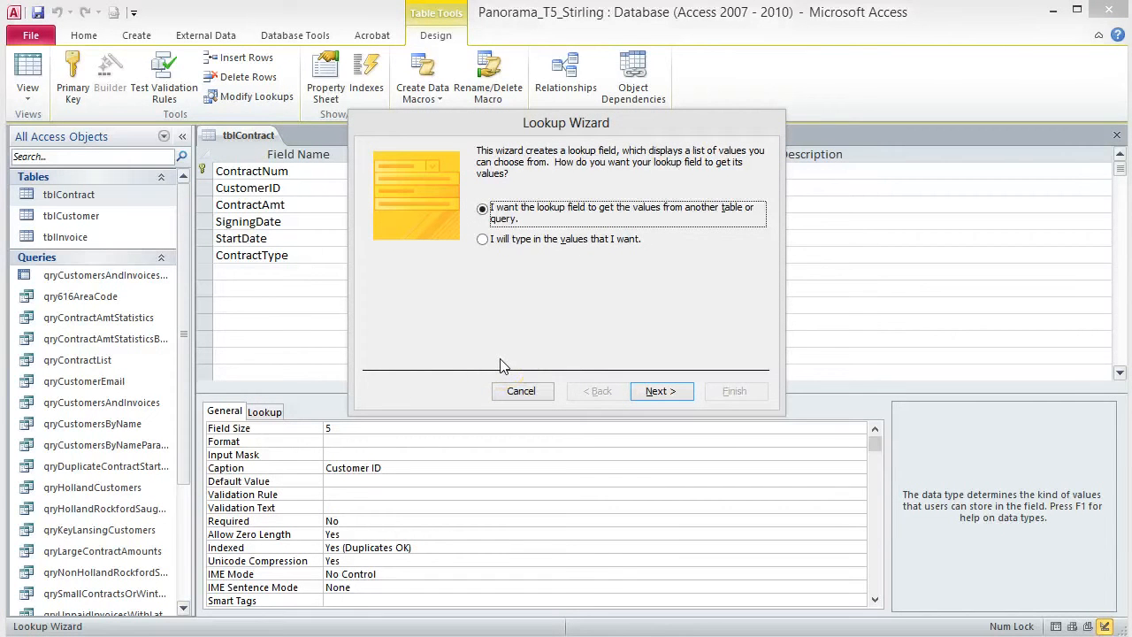
click(694, 276)
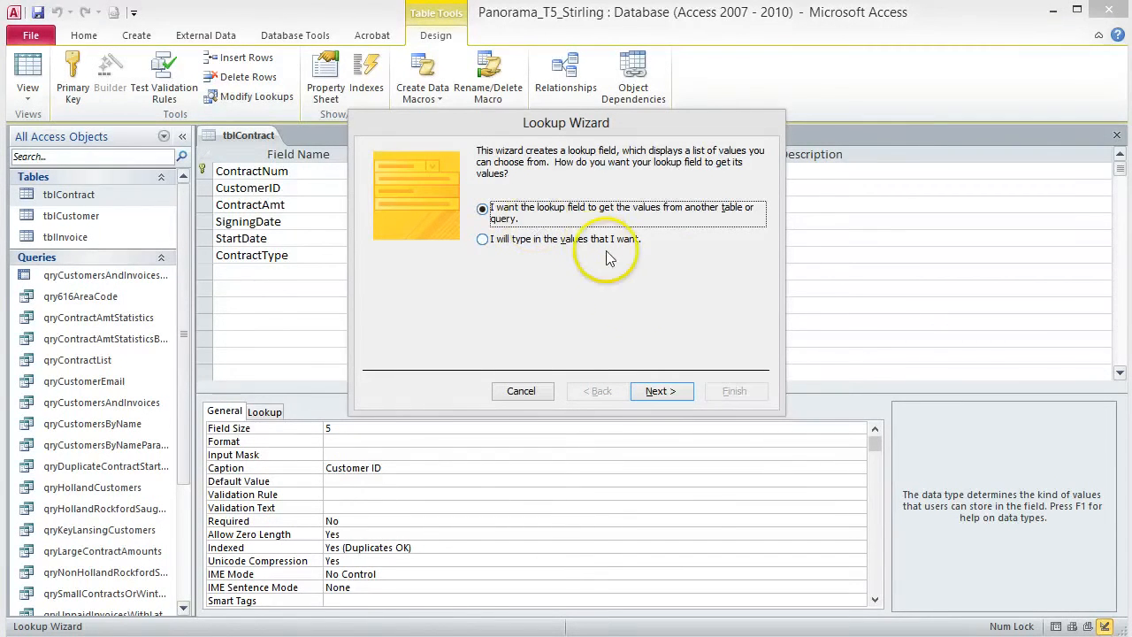
click(677, 396)
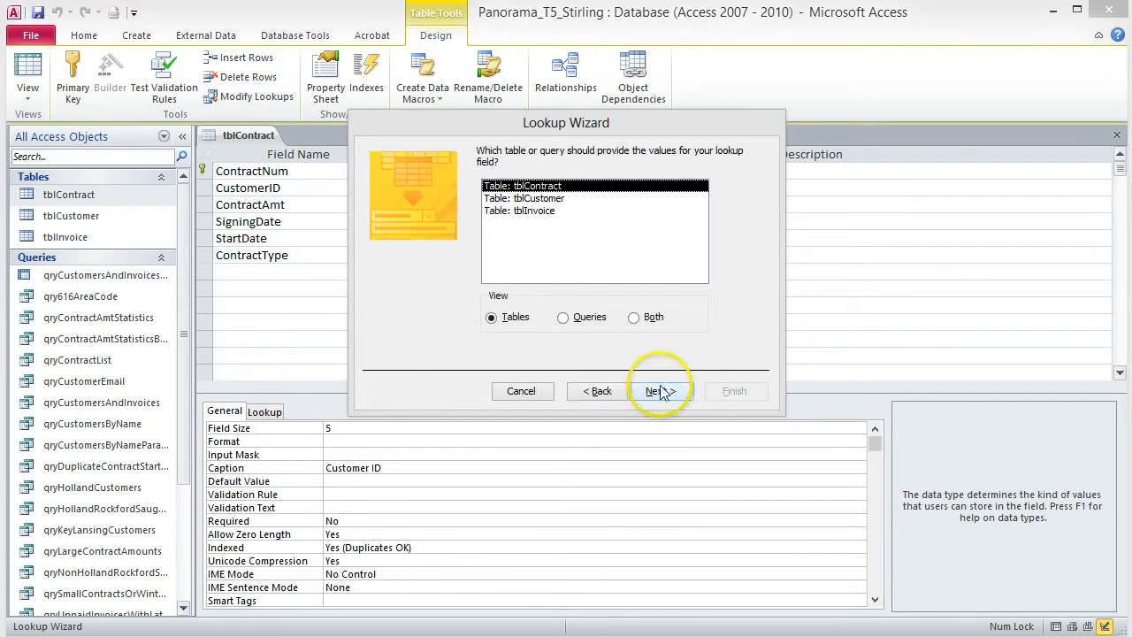
Step: Choose the qryCustomersByName query as the lookup source and add its Customer and CustomerID fields
click(566, 322)
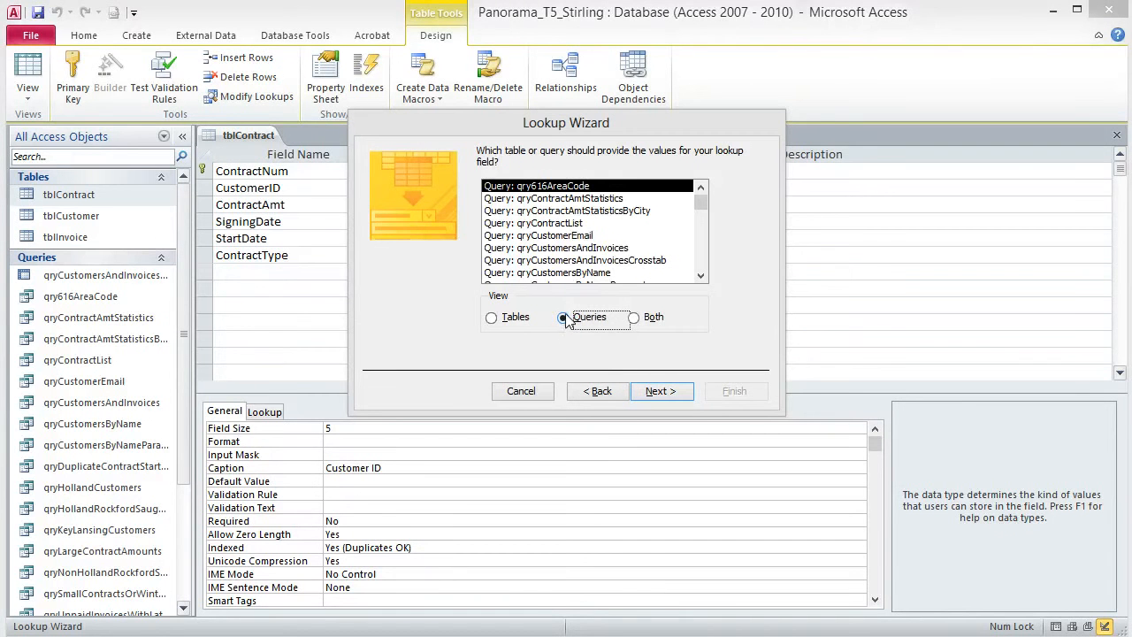
click(601, 274)
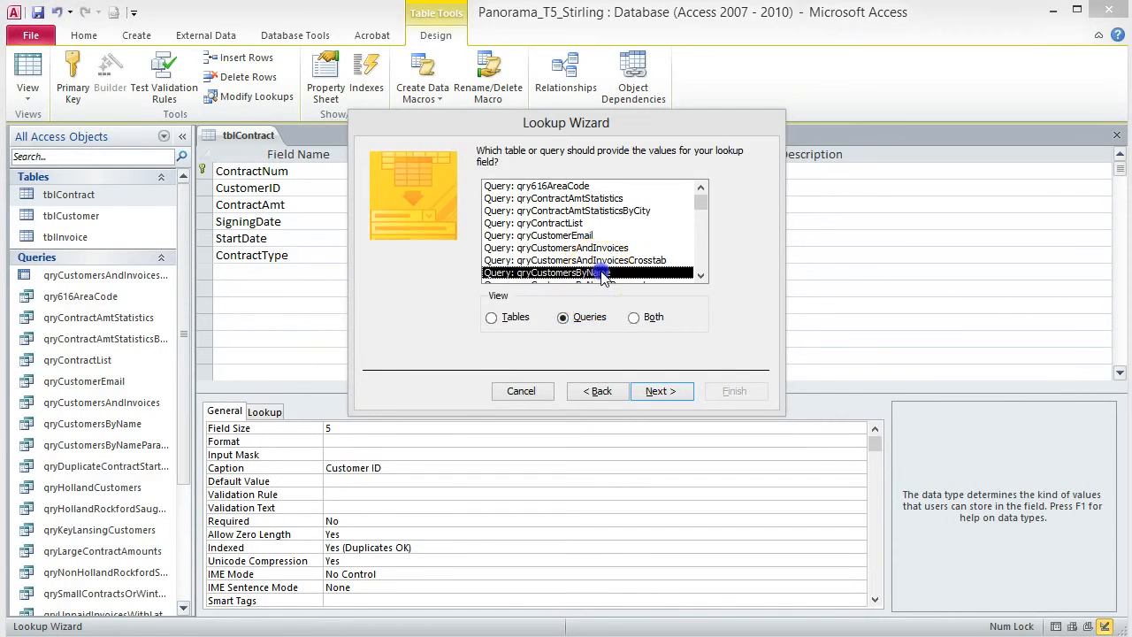
click(657, 391)
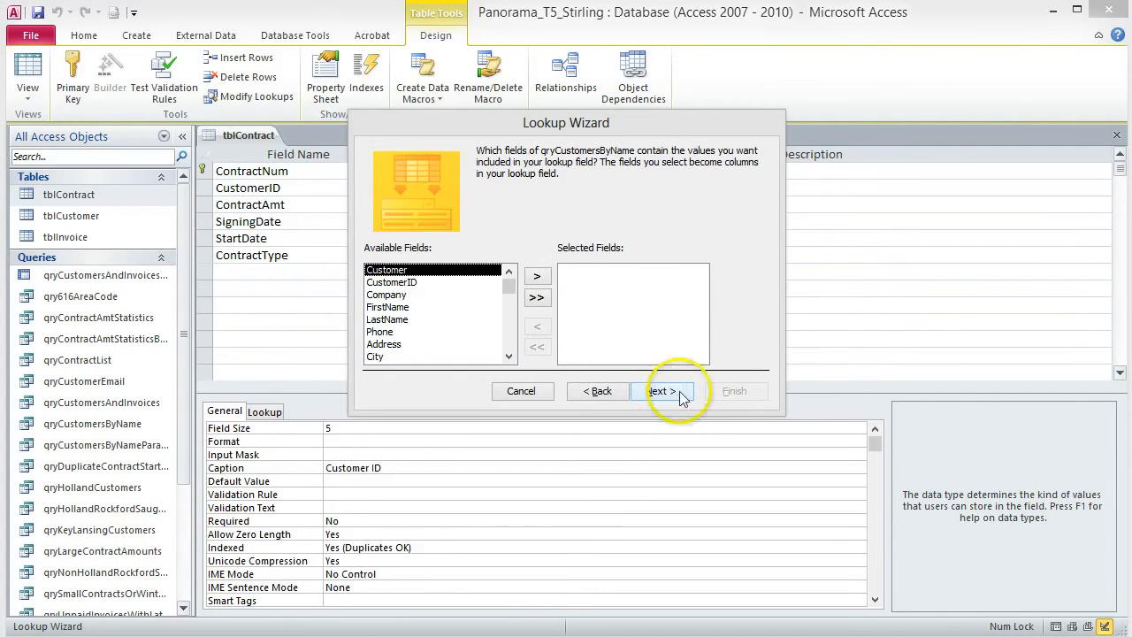
click(536, 277)
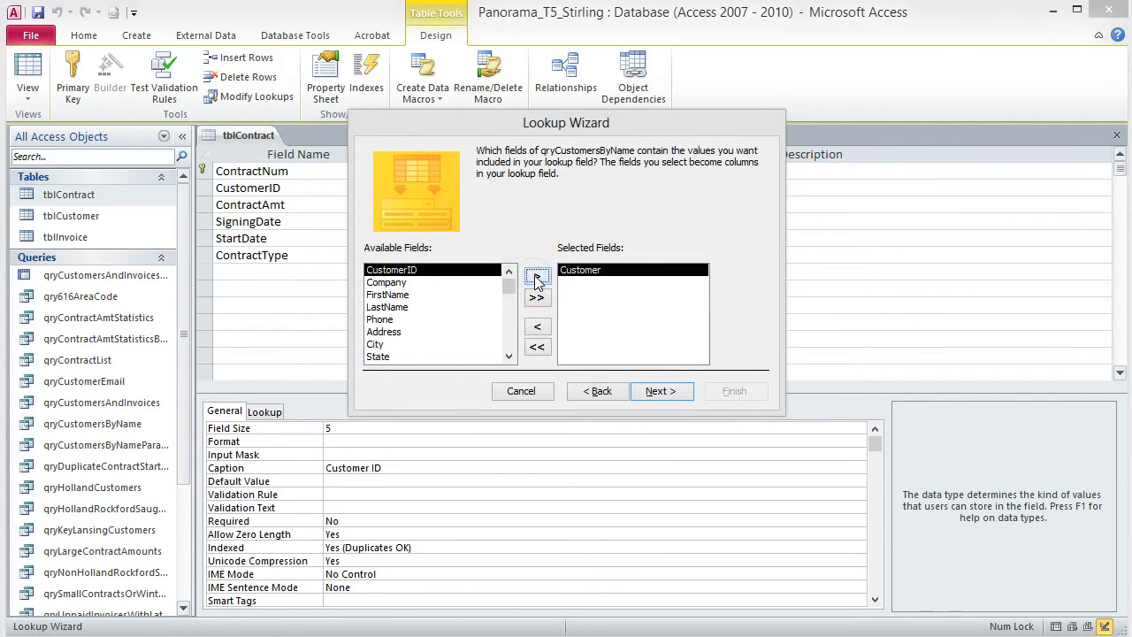
click(536, 277)
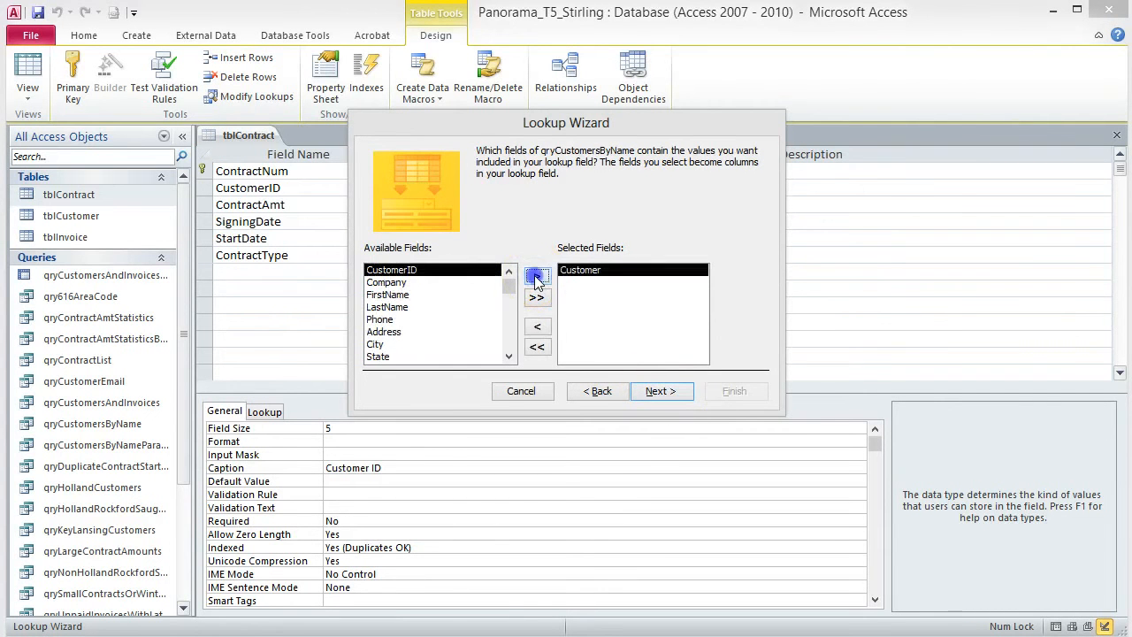
Step: Sort the lookup list by the Customer field in ascending order
click(661, 392)
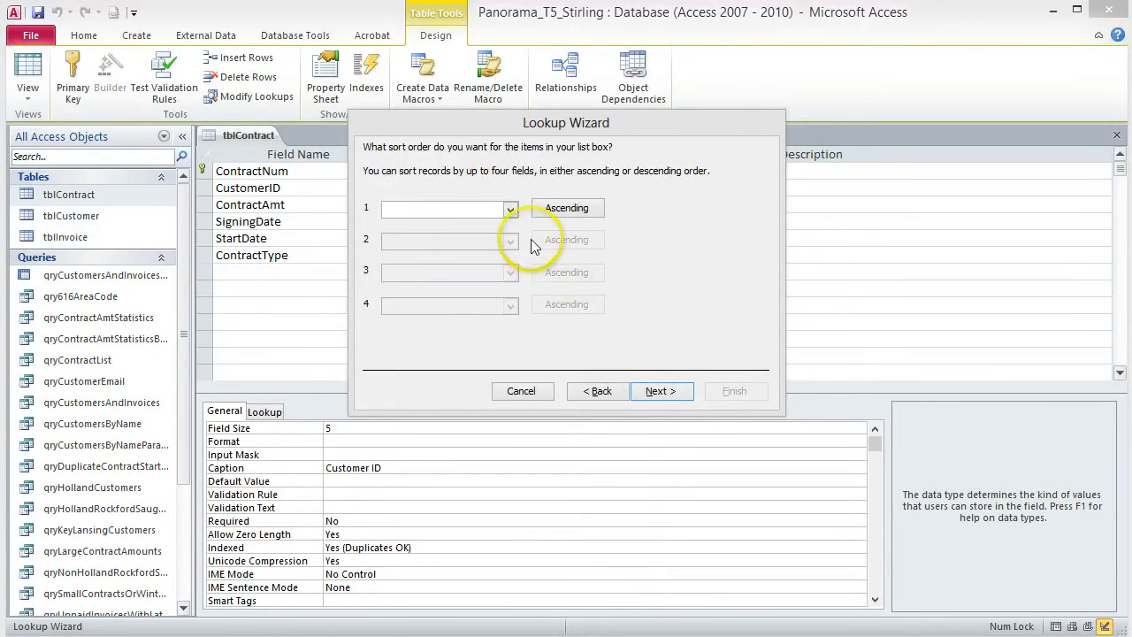
click(510, 209)
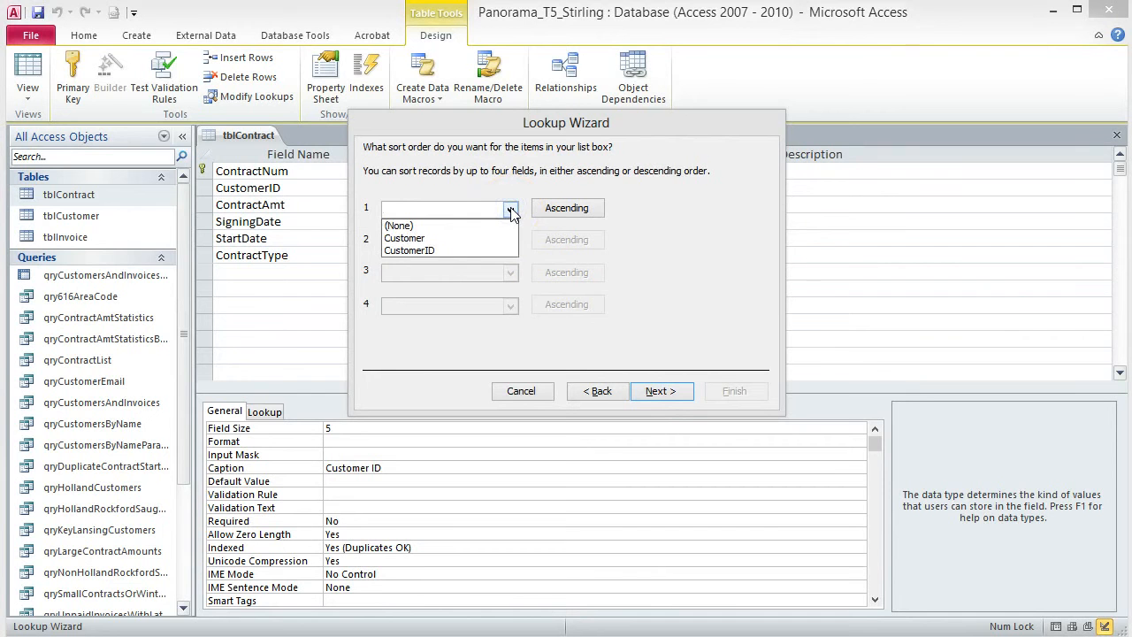
click(474, 238)
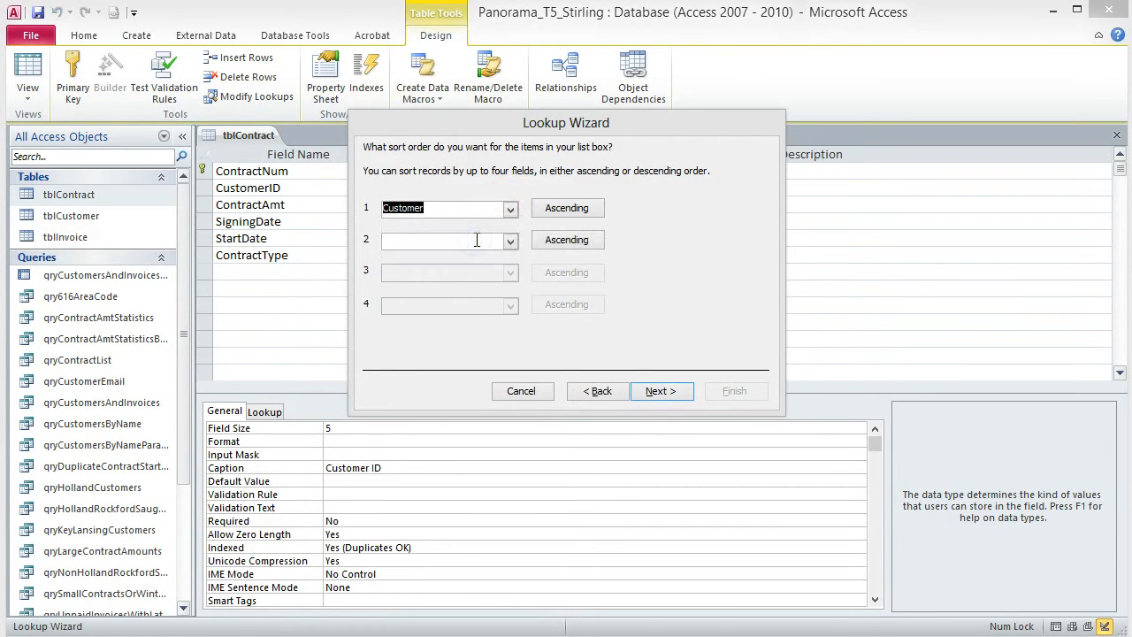
click(659, 390)
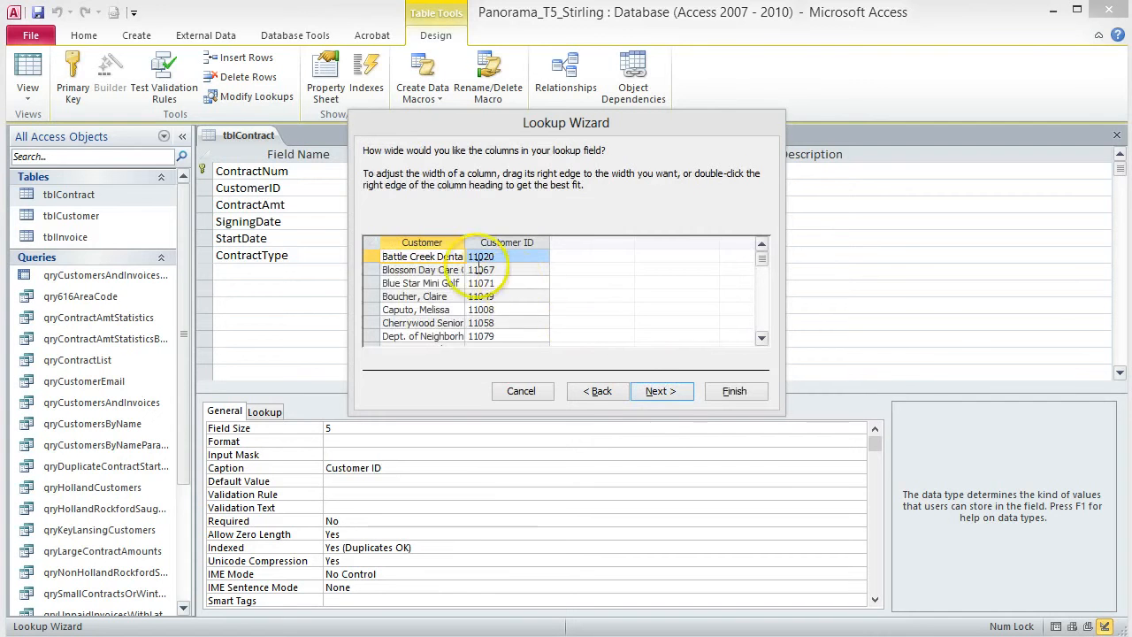
Step: Widen the Customer column of the lookup field to best fit, including the longer names further down the list
double_click(465, 243)
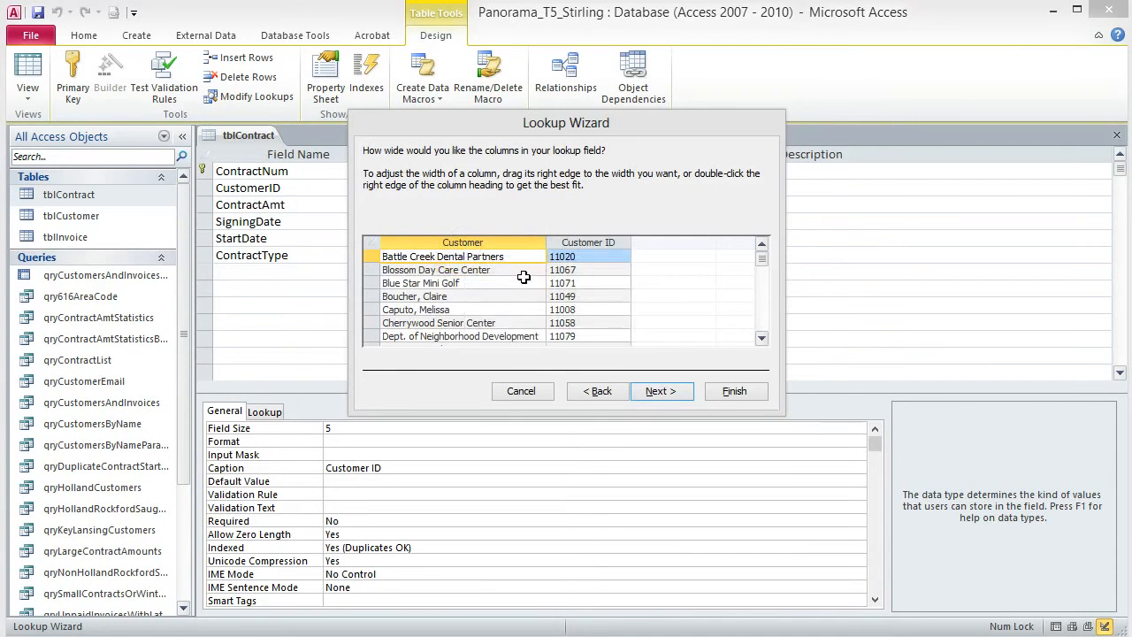
scroll(518, 270, down, 2)
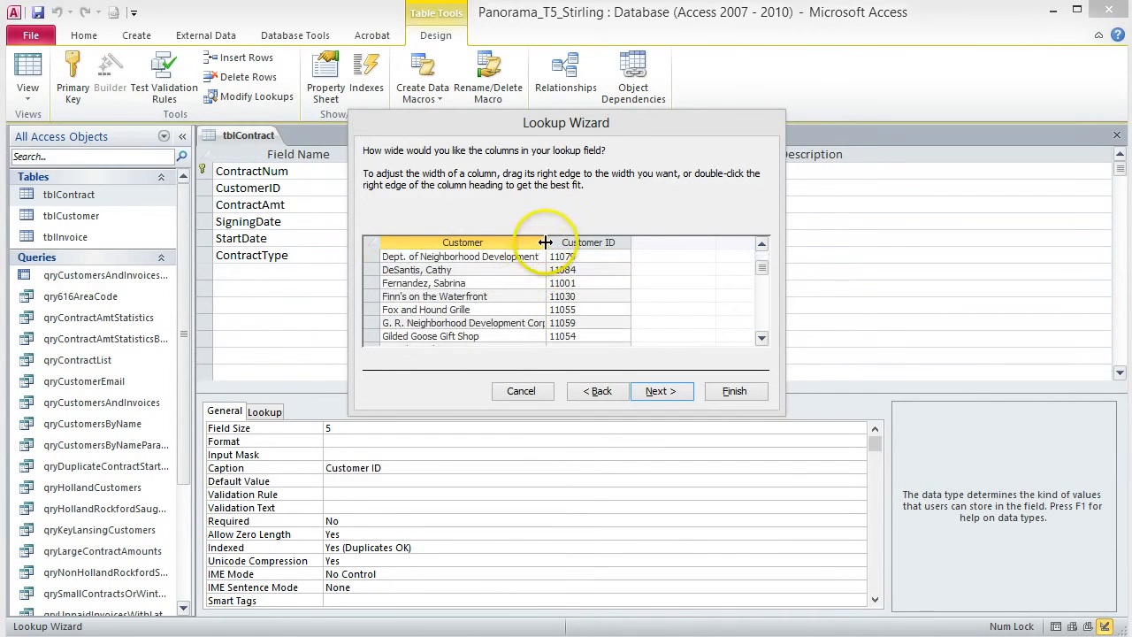
double_click(546, 242)
click(607, 323)
click(659, 391)
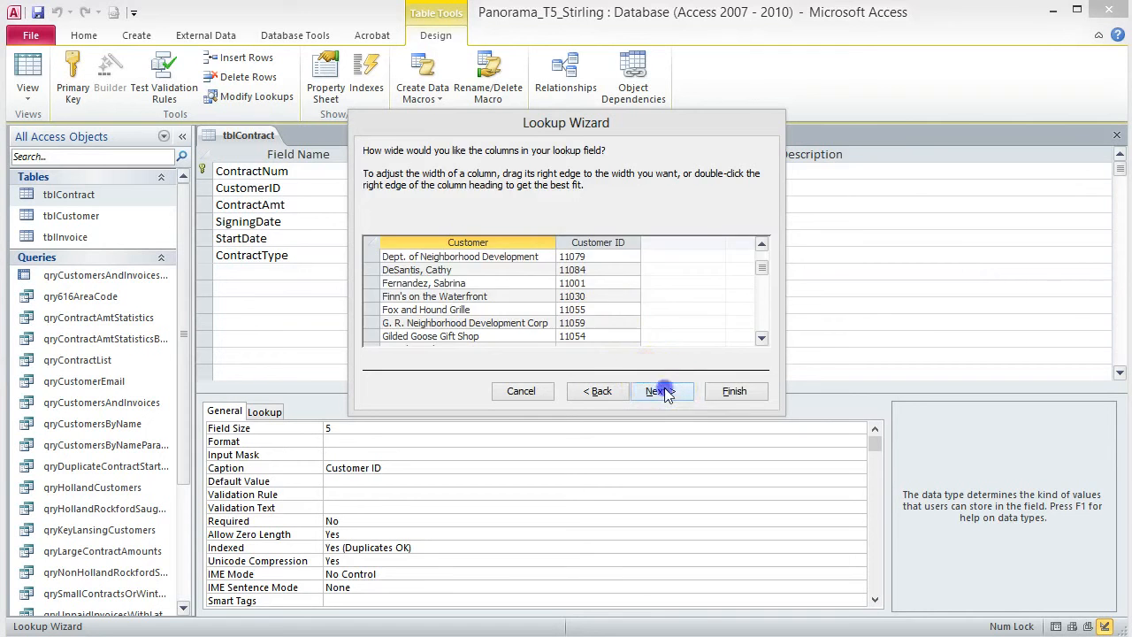
click(666, 394)
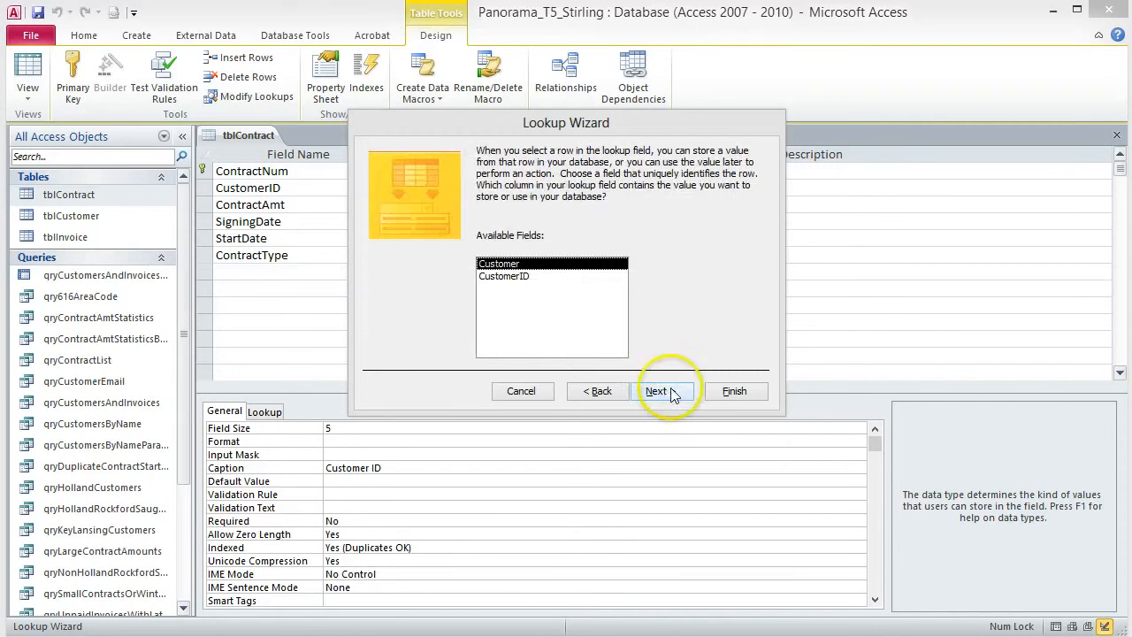
Step: Store the CustomerID value for the lookup field, keep CustomerID as its label, and finish the wizard
click(514, 276)
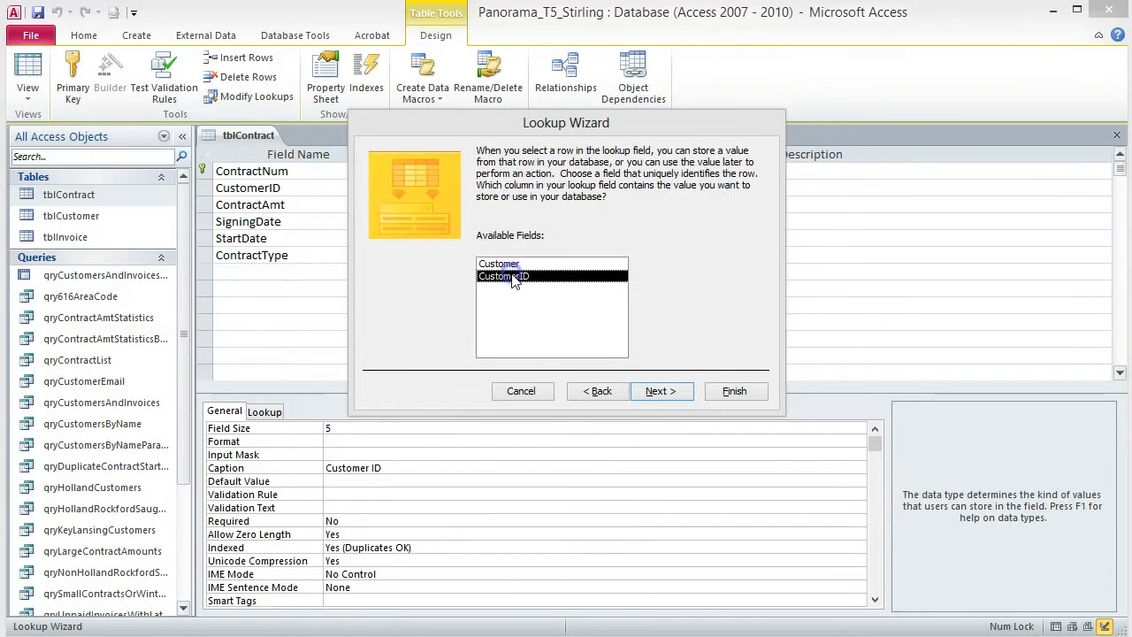
click(663, 391)
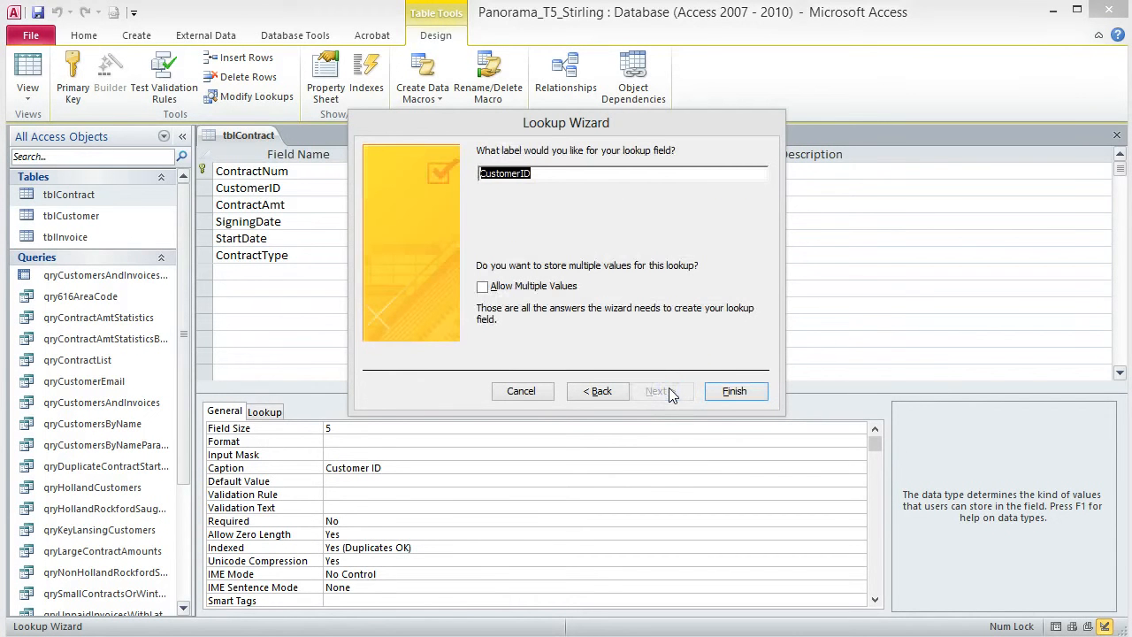
click(734, 392)
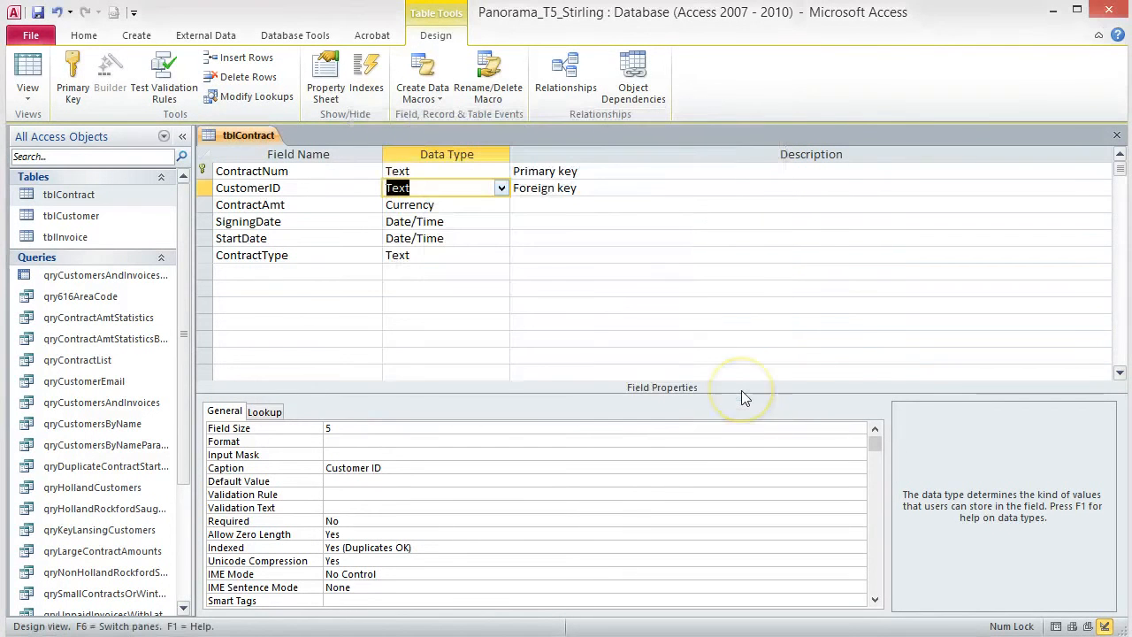
Step: Save tblContract, switch it to Datasheet view, and resize the Customer ID column to best fit
click(33, 75)
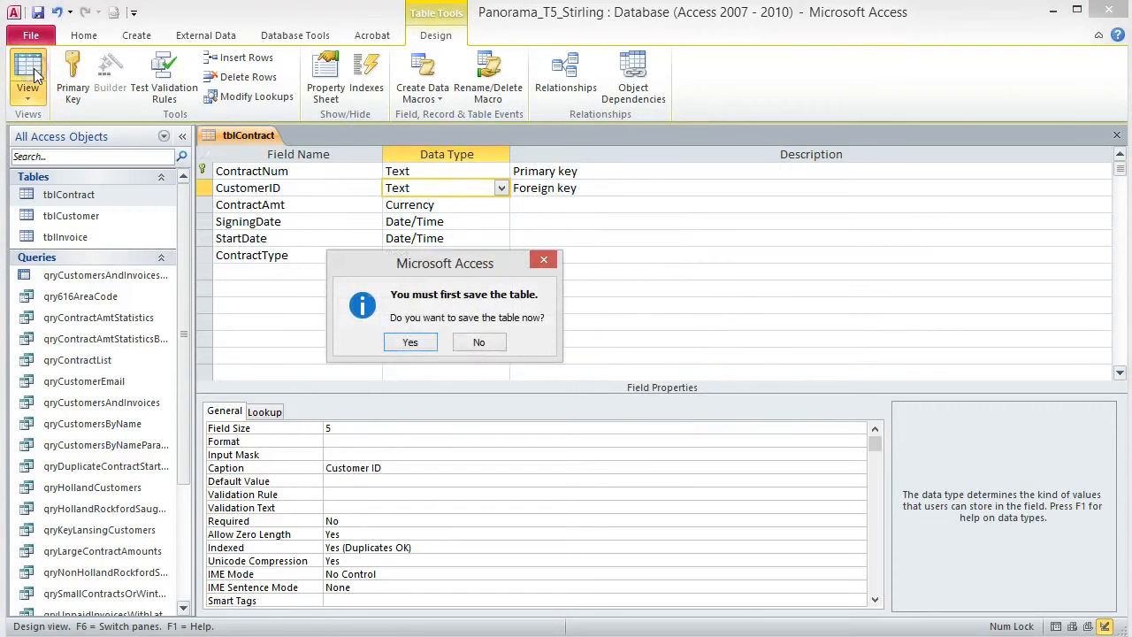
click(421, 343)
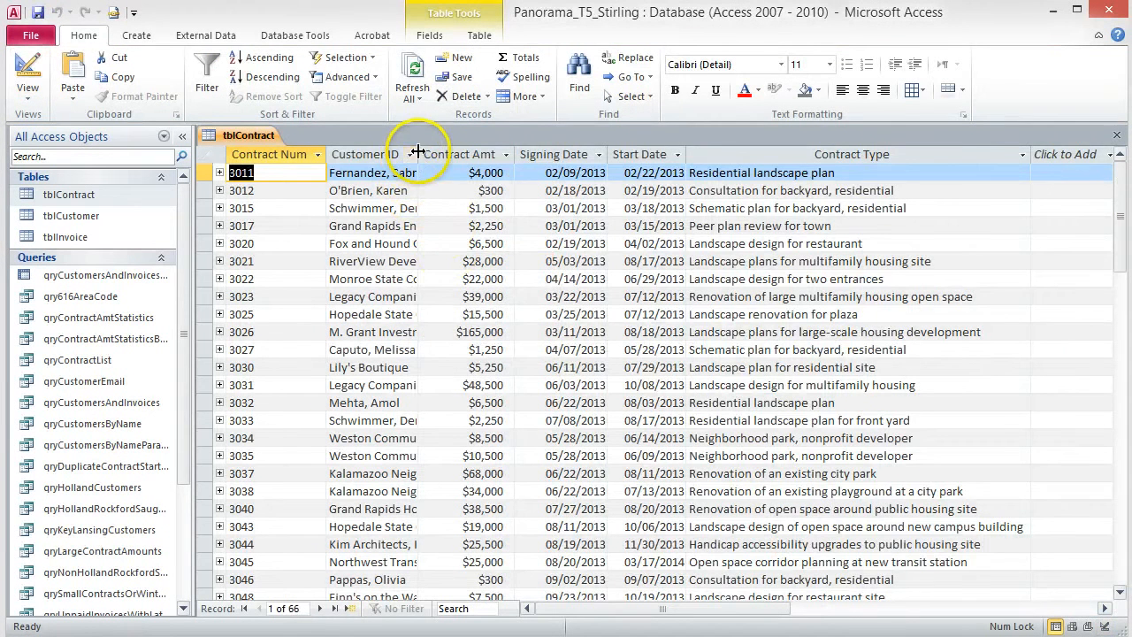
double_click(420, 155)
Step: Examine the Customer ID lookup list for contract 3011
click(541, 173)
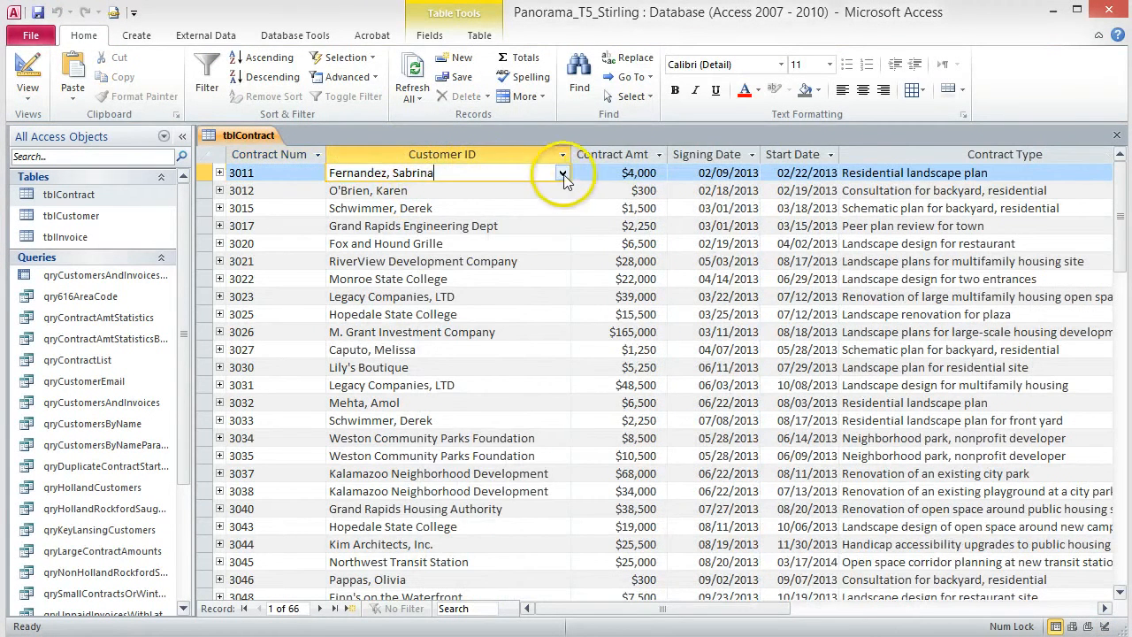
click(562, 173)
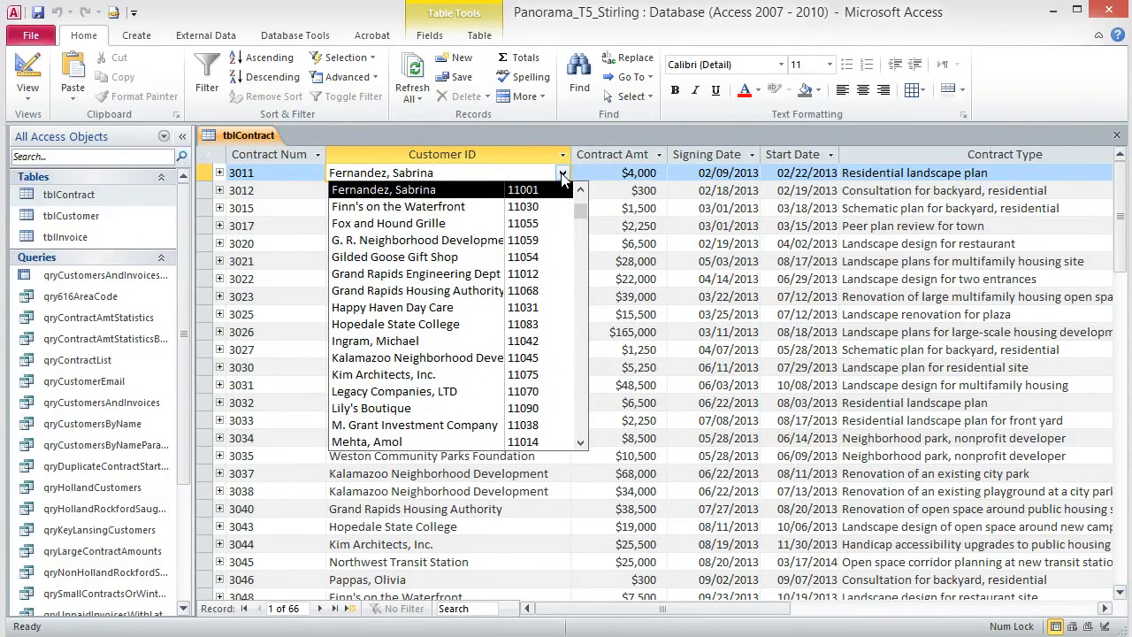
click(563, 175)
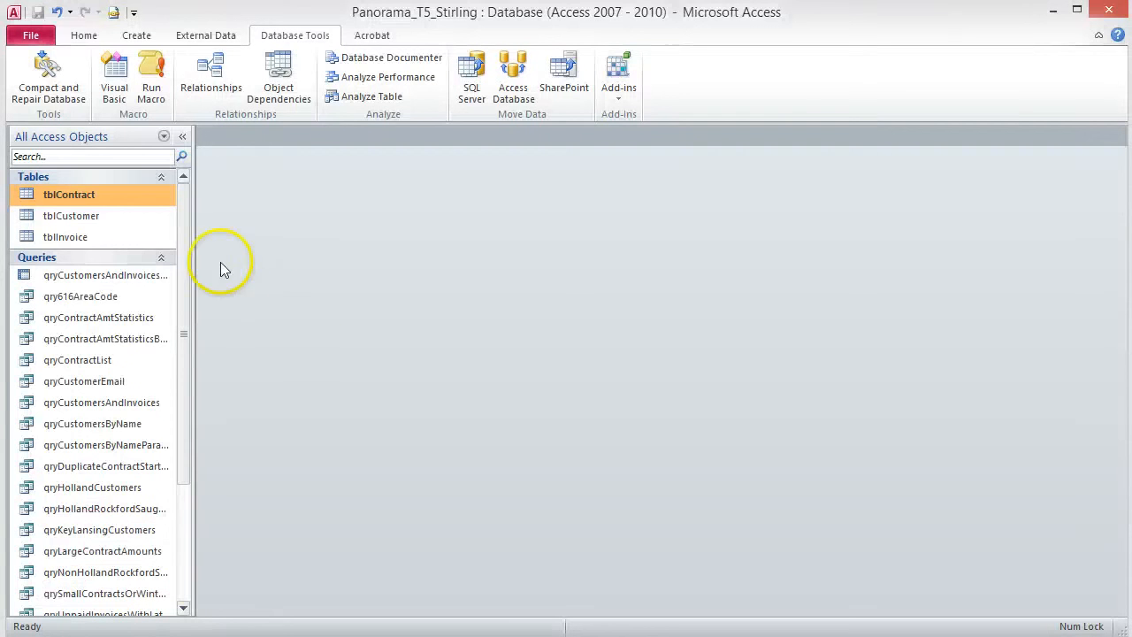
Step: Open tblCustomer in Design view and start the Input Mask Wizard for the Phone field
right_click(120, 218)
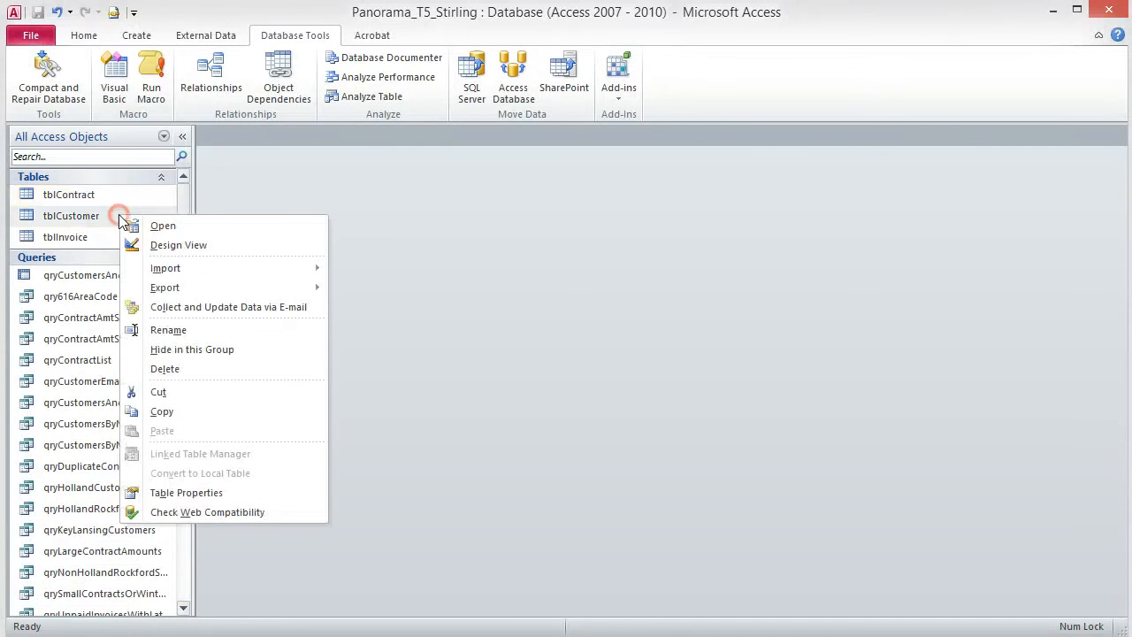
click(179, 247)
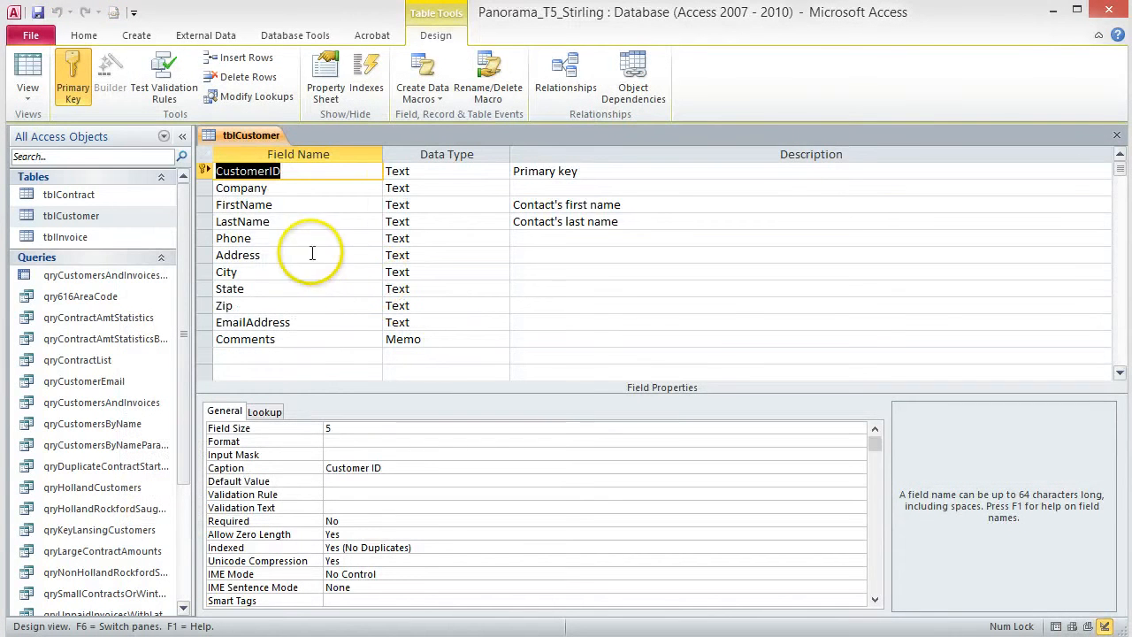
click(279, 237)
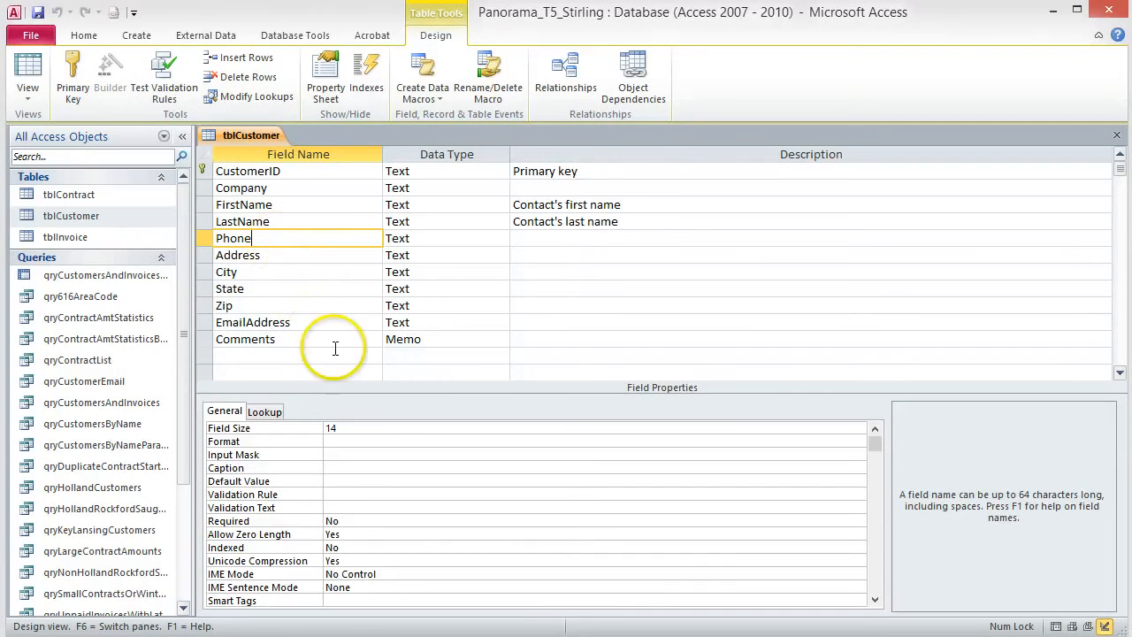
click(359, 453)
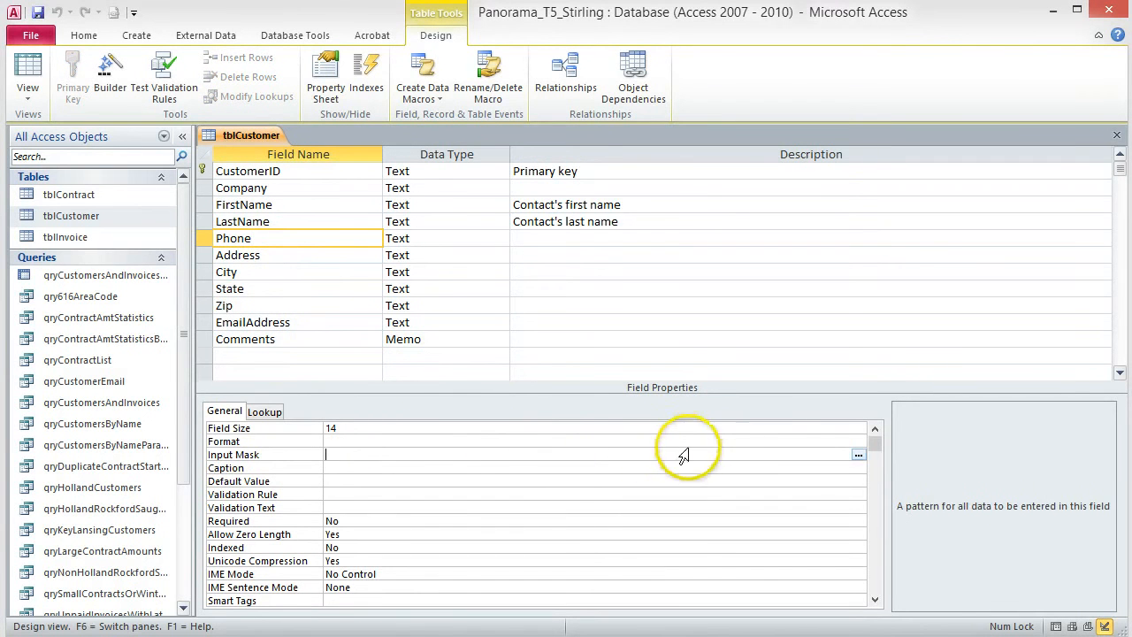
click(859, 454)
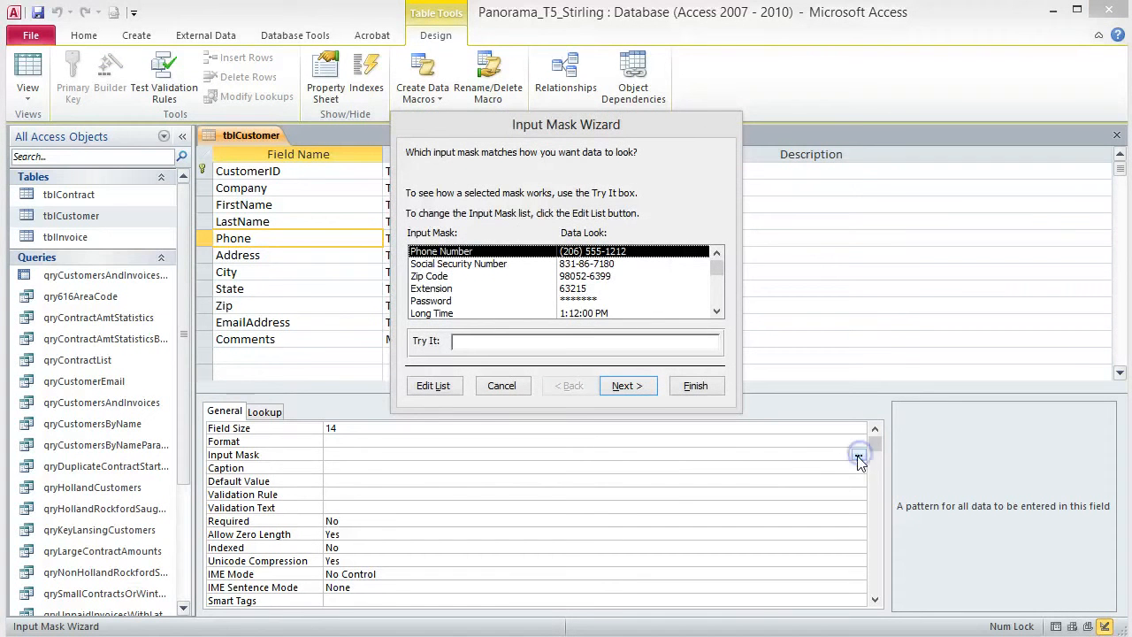
Step: Apply the predefined Phone Number input mask with the underscore placeholder to the Phone field
click(510, 254)
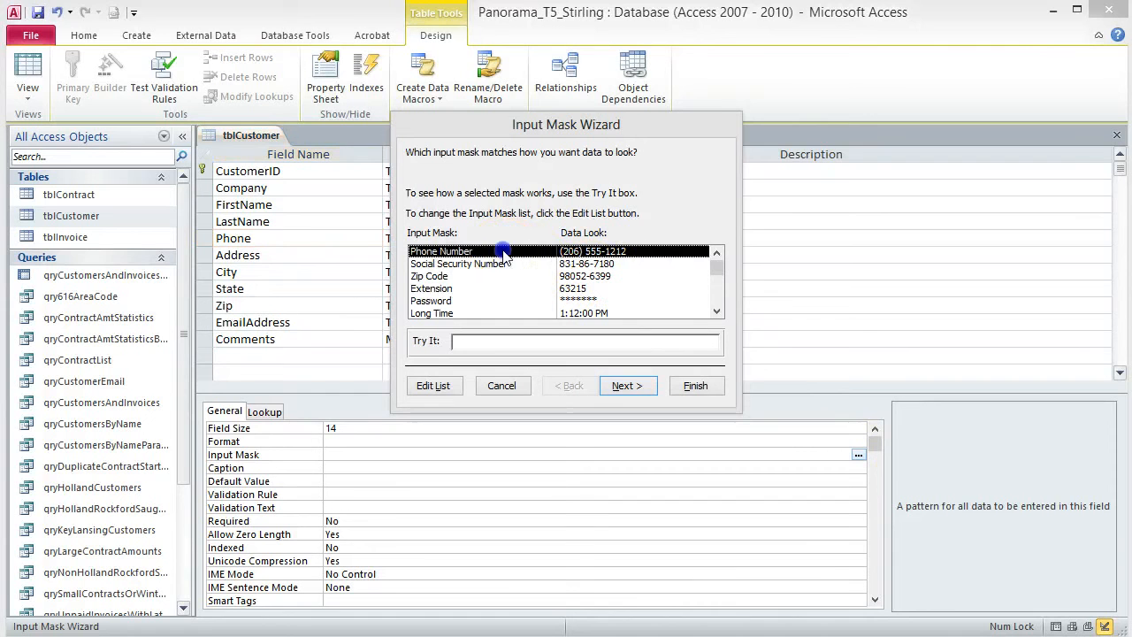
click(522, 255)
click(637, 387)
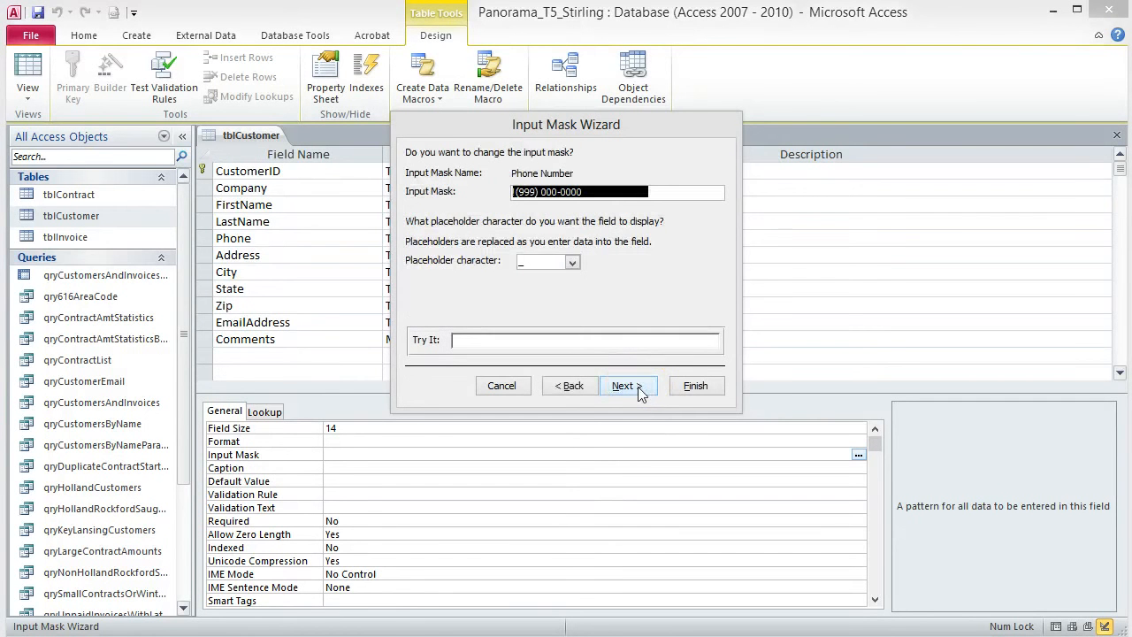
click(691, 389)
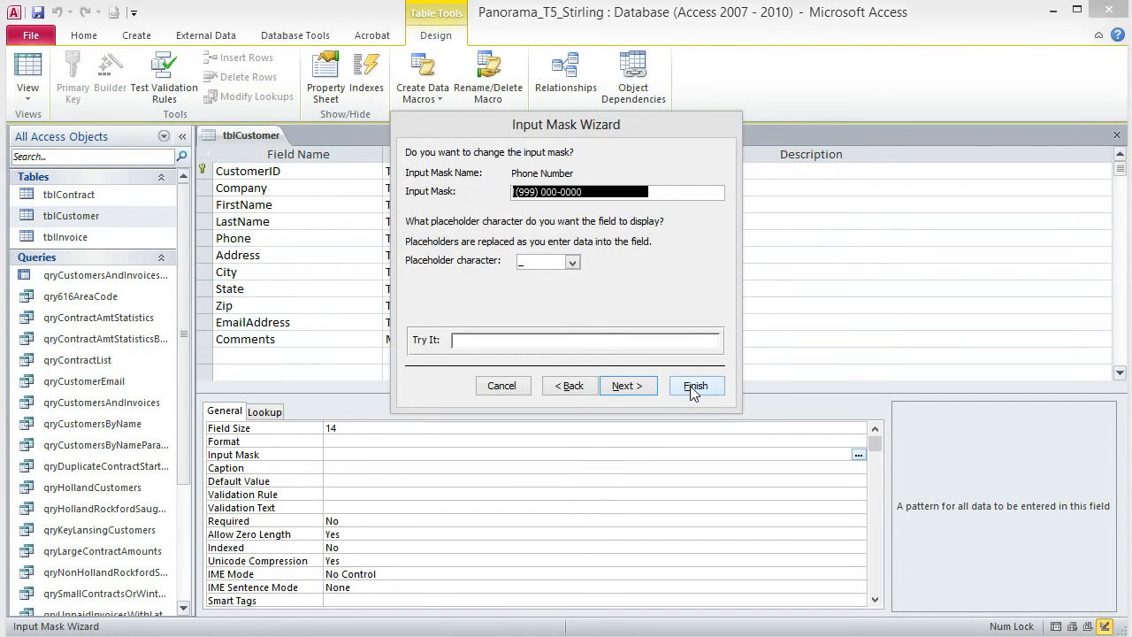
click(693, 390)
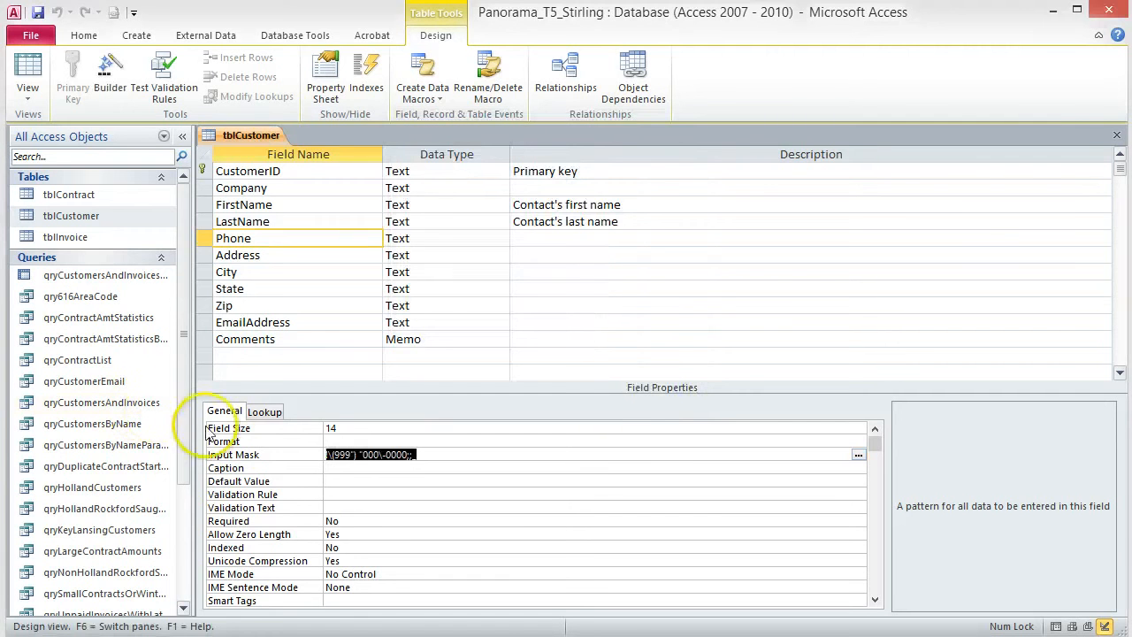
Step: Edit the Phone field's input mask to read 999\-000\-0000;;_
click(389, 456)
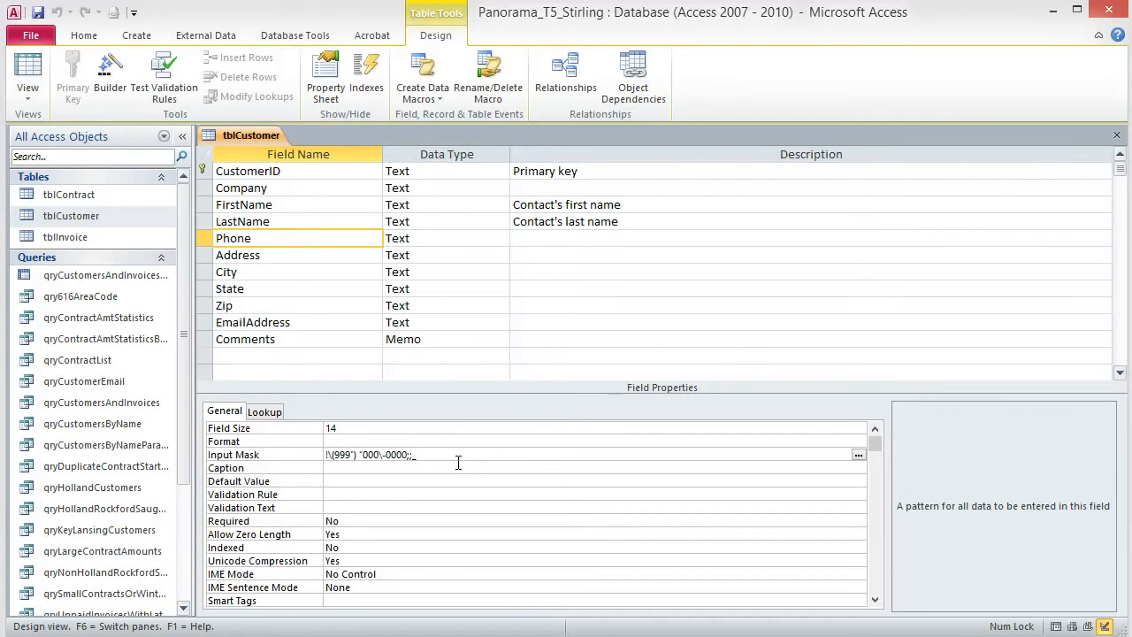
click(401, 425)
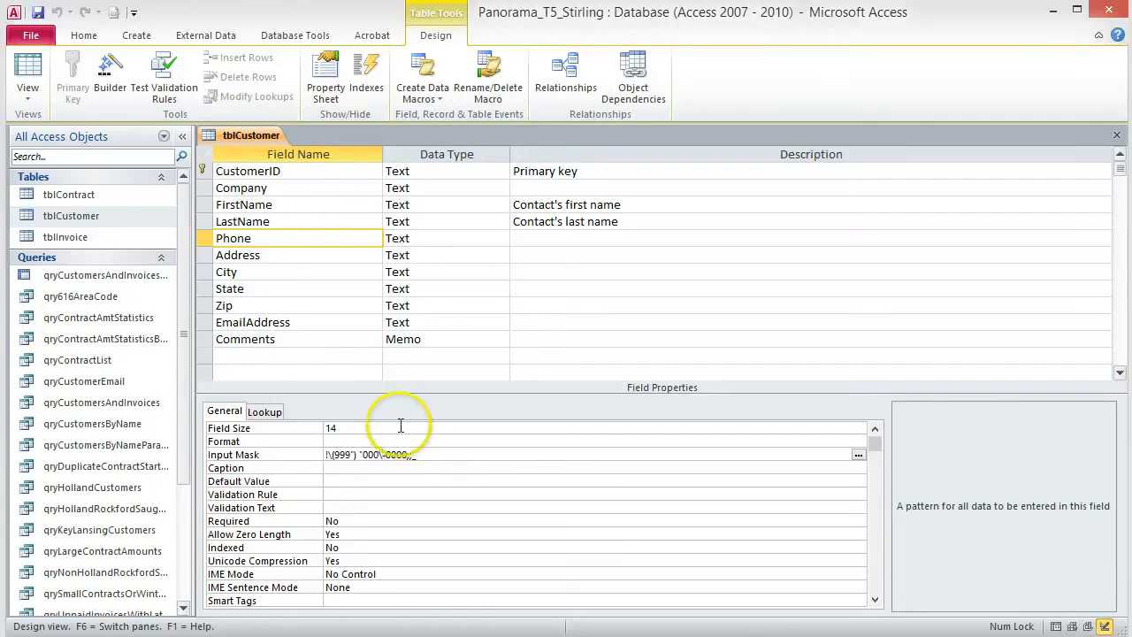
click(329, 454)
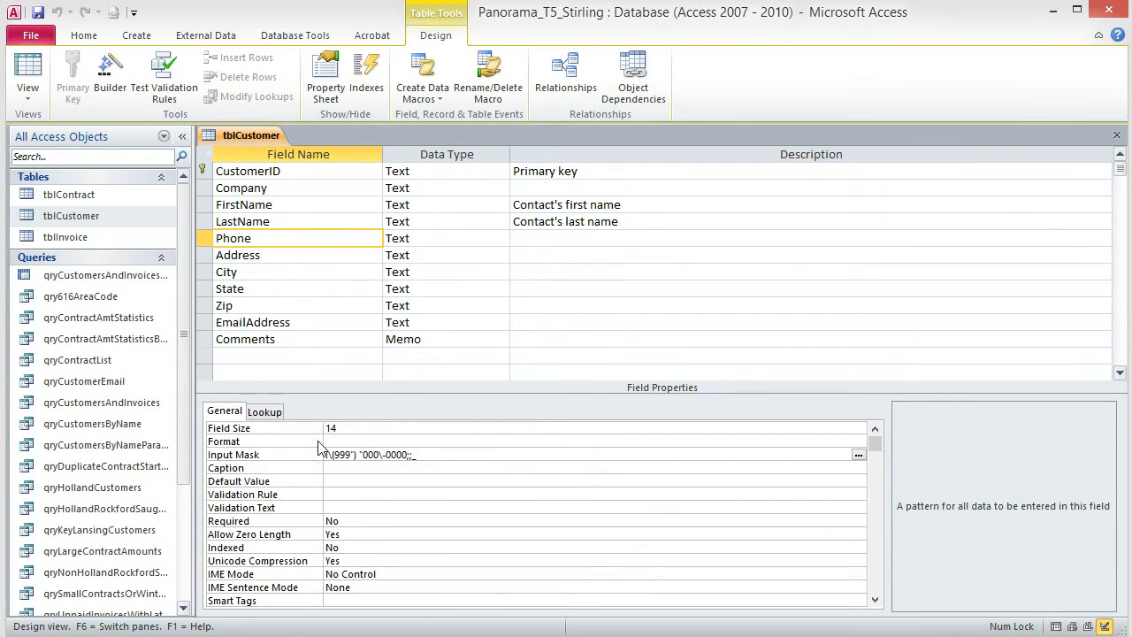
click(335, 454)
key(Delete)
key(Delete)
click(348, 454)
drag(347, 454, 342, 455)
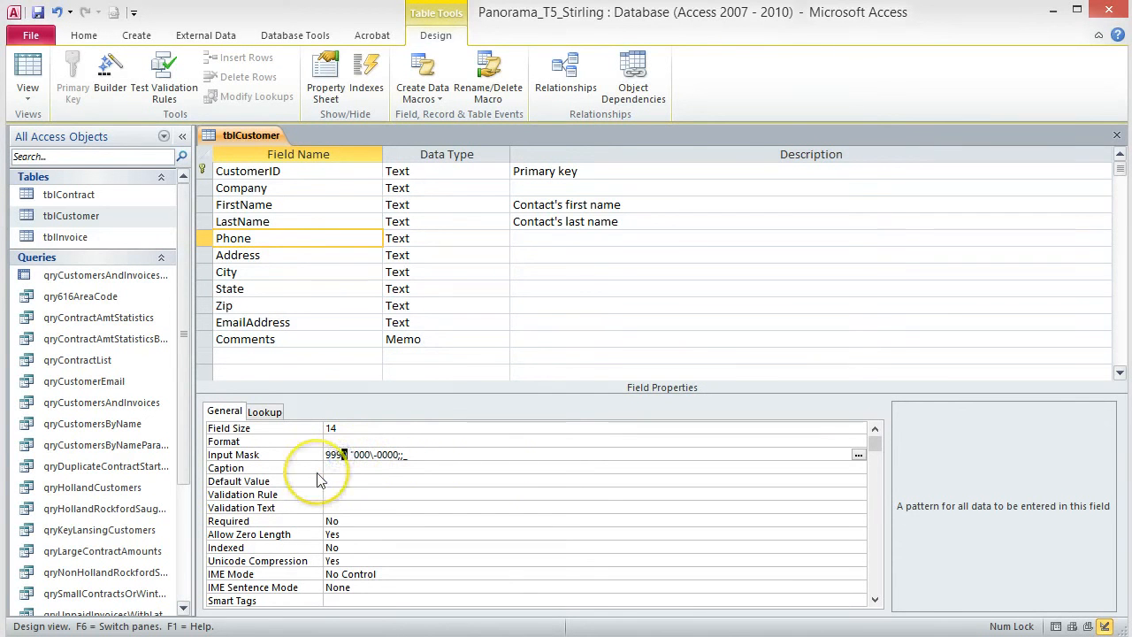
text(\-)
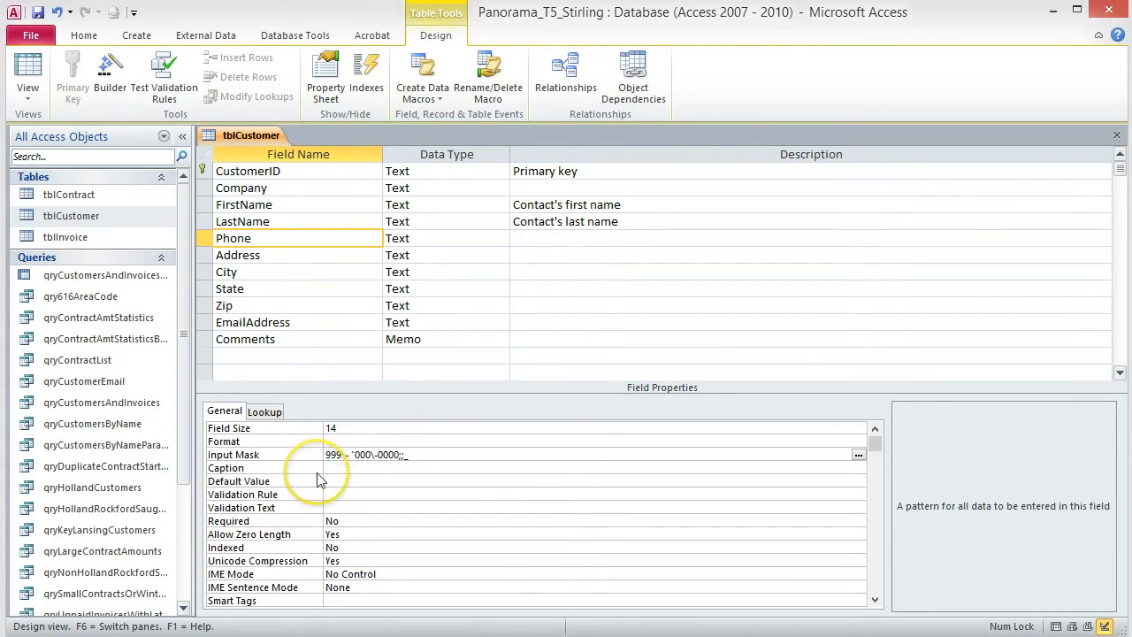
key(Delete)
key(Delete)
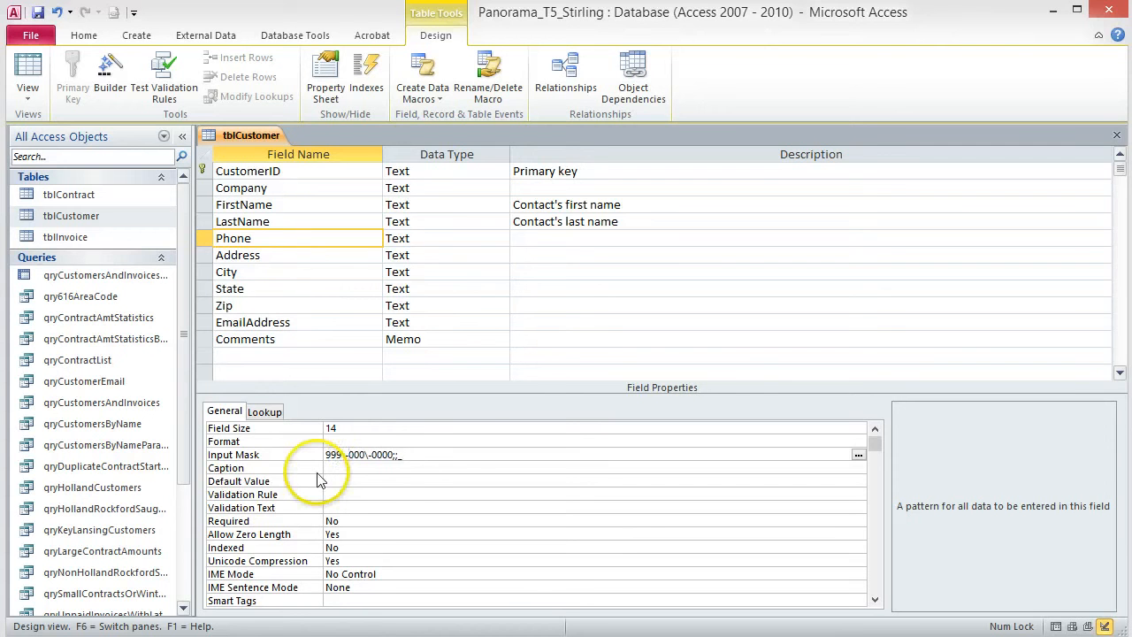
click(417, 455)
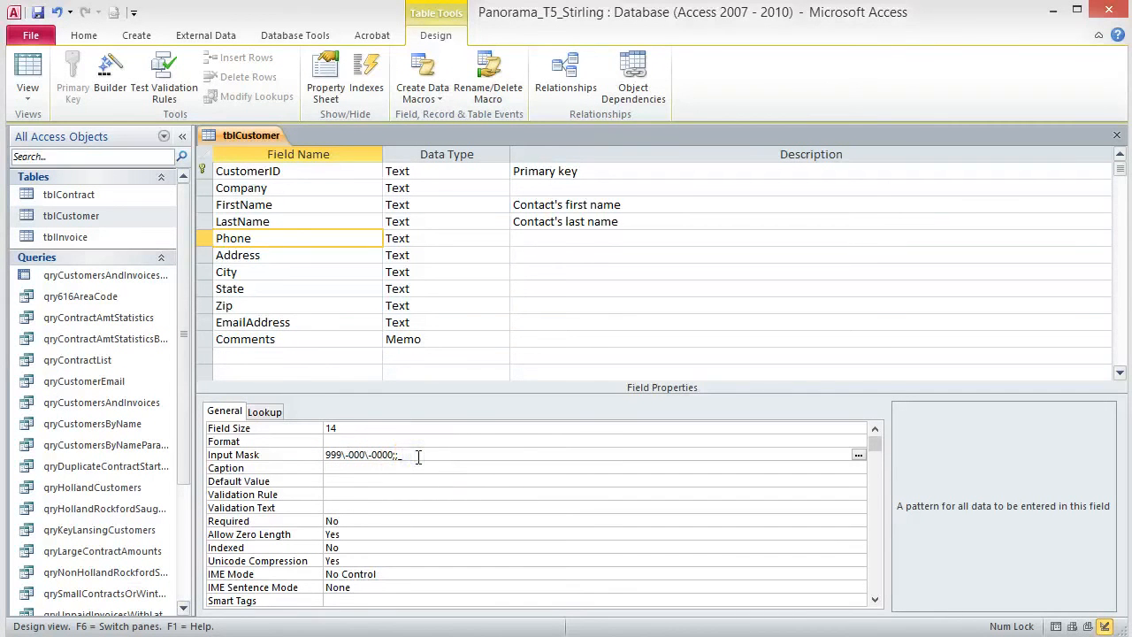
key(Return)
Step: Propagate the Phone field's updated input mask to the frmCustomer and frmCustomerContracts forms
click(308, 466)
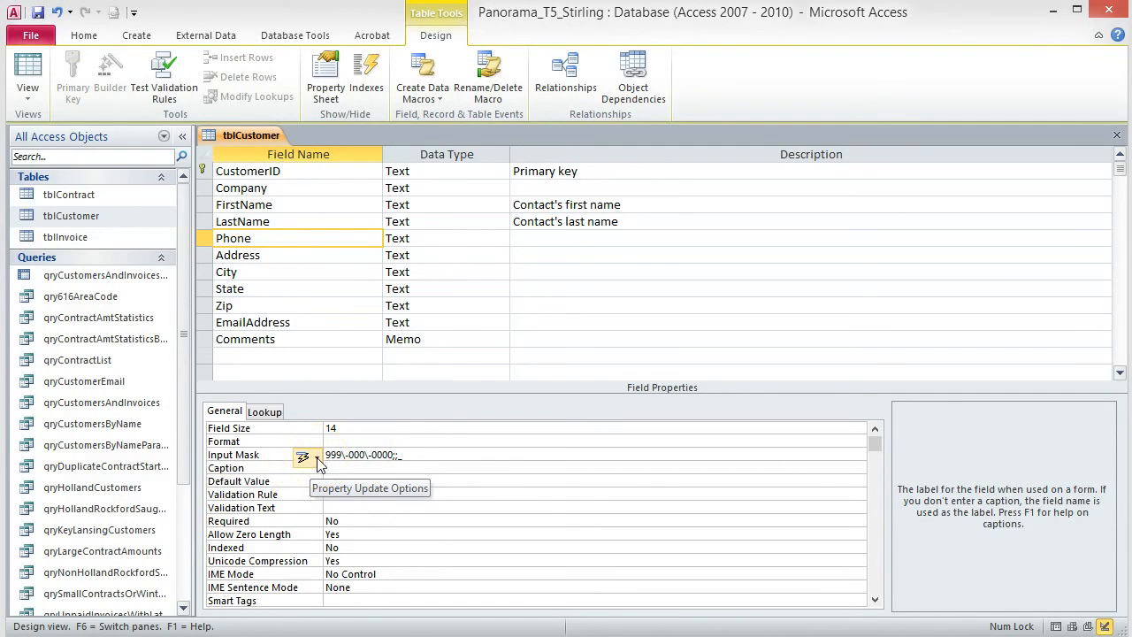
click(316, 458)
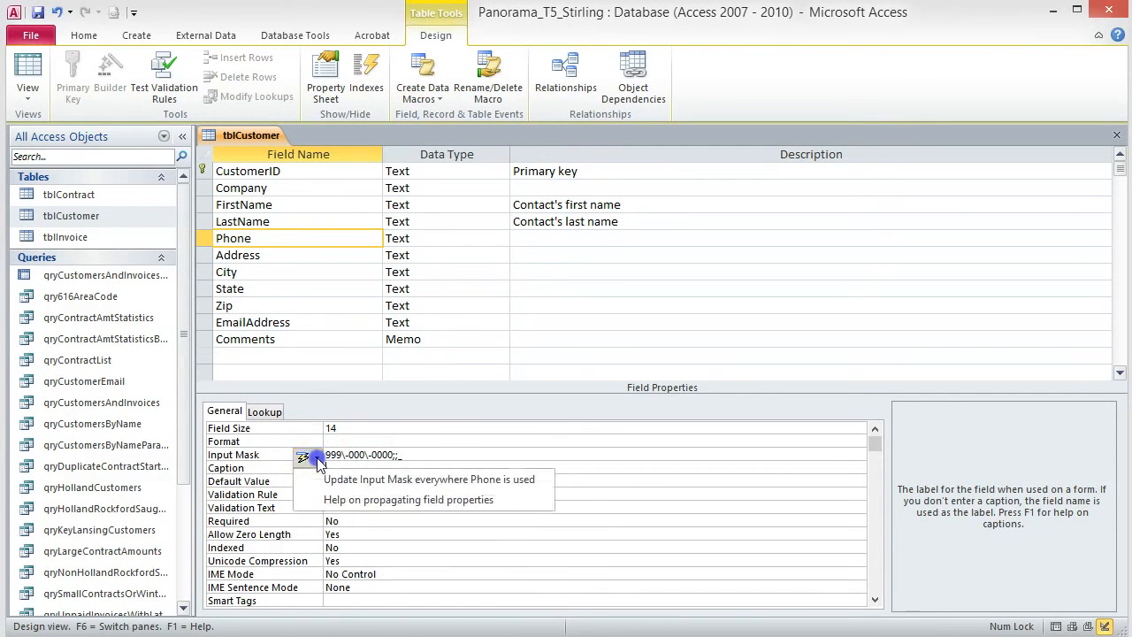
click(409, 482)
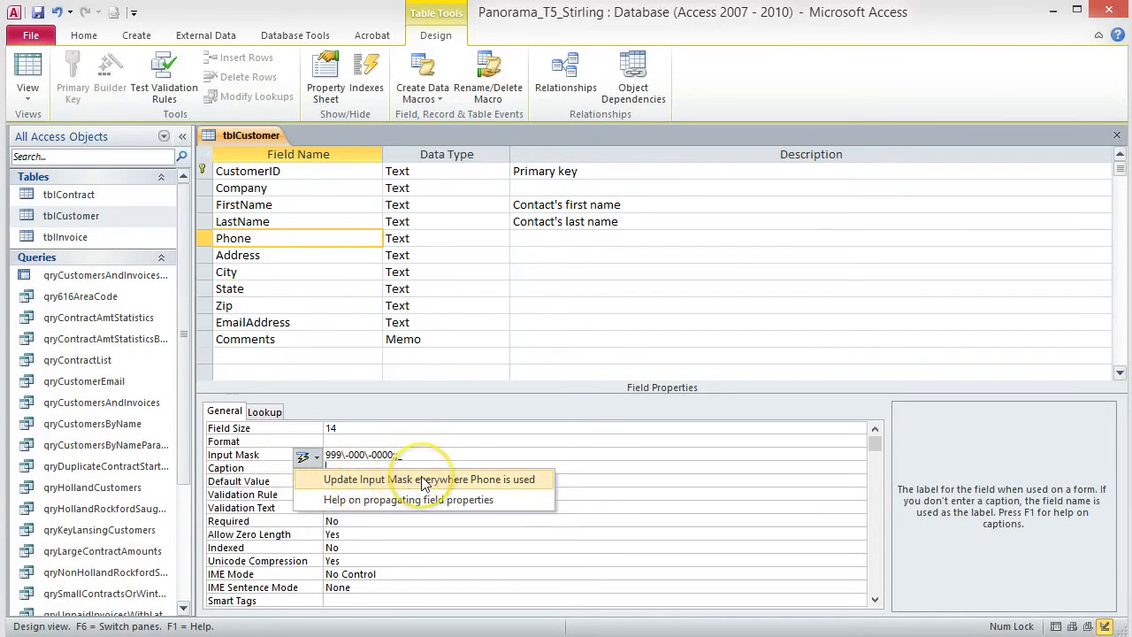
click(425, 482)
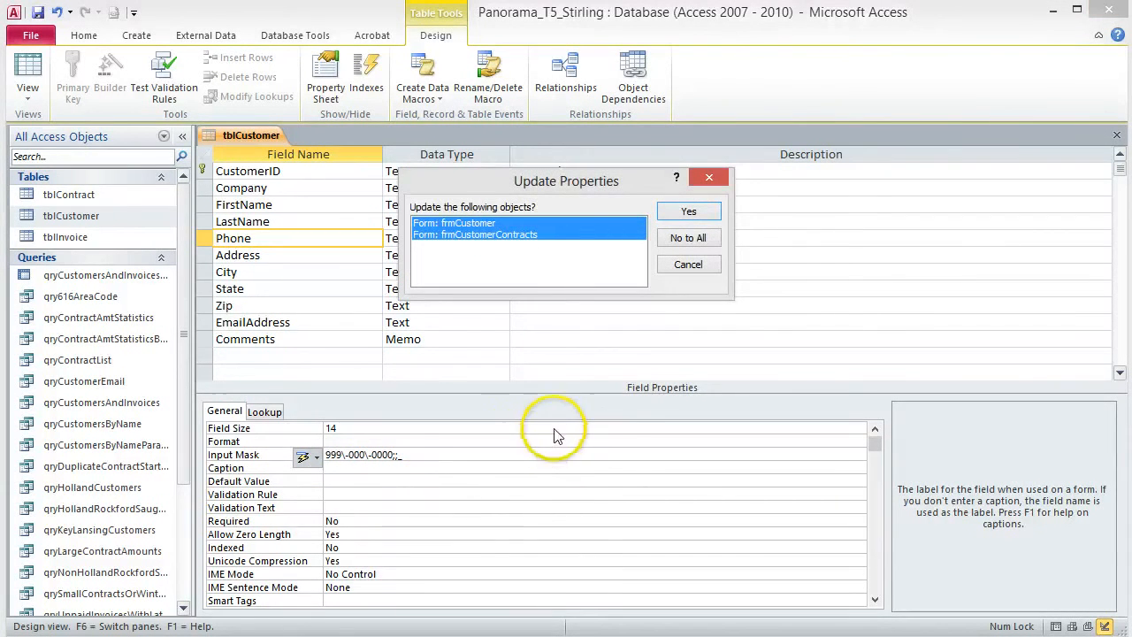
click(707, 211)
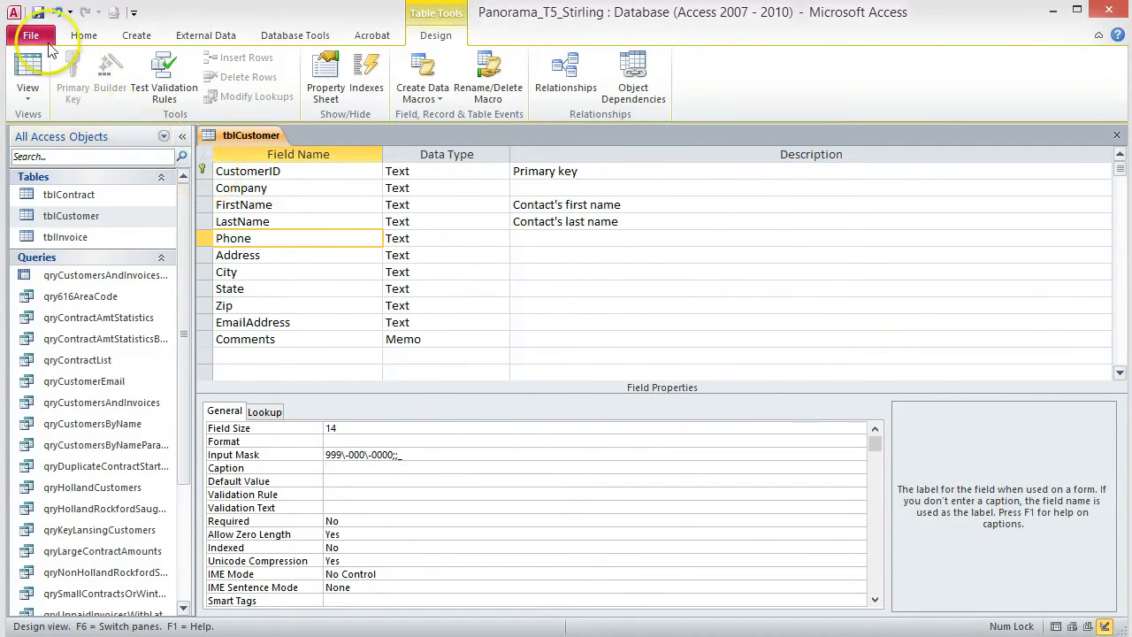
Step: Save the tblCustomer design and review the Phone column in Datasheet view
click(35, 13)
click(29, 72)
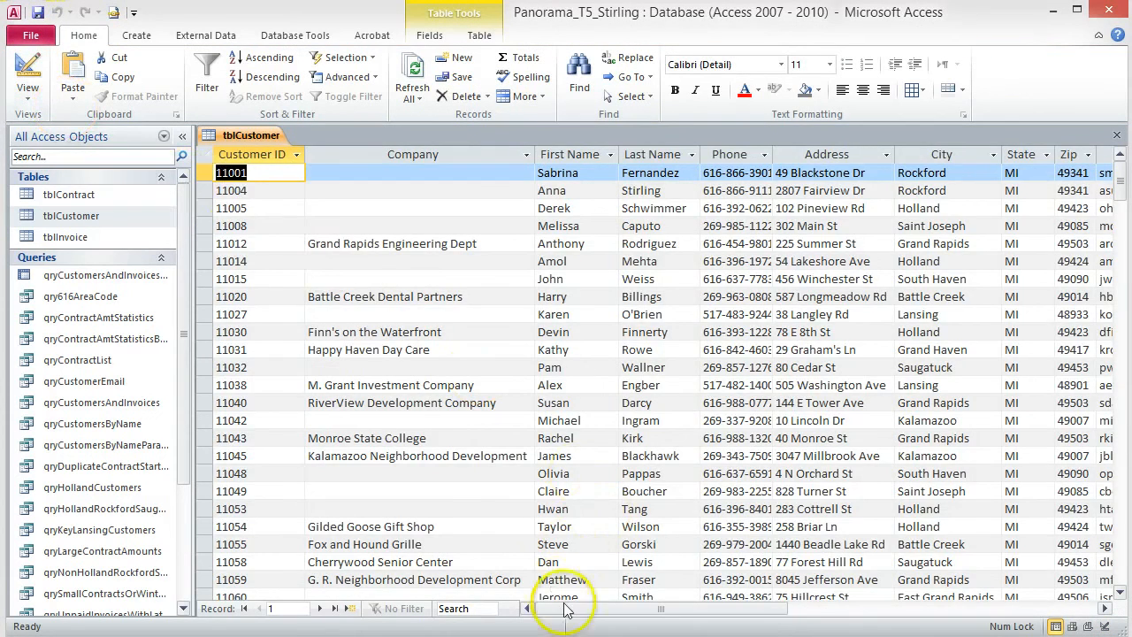
drag(567, 610, 630, 604)
drag(450, 151, 459, 151)
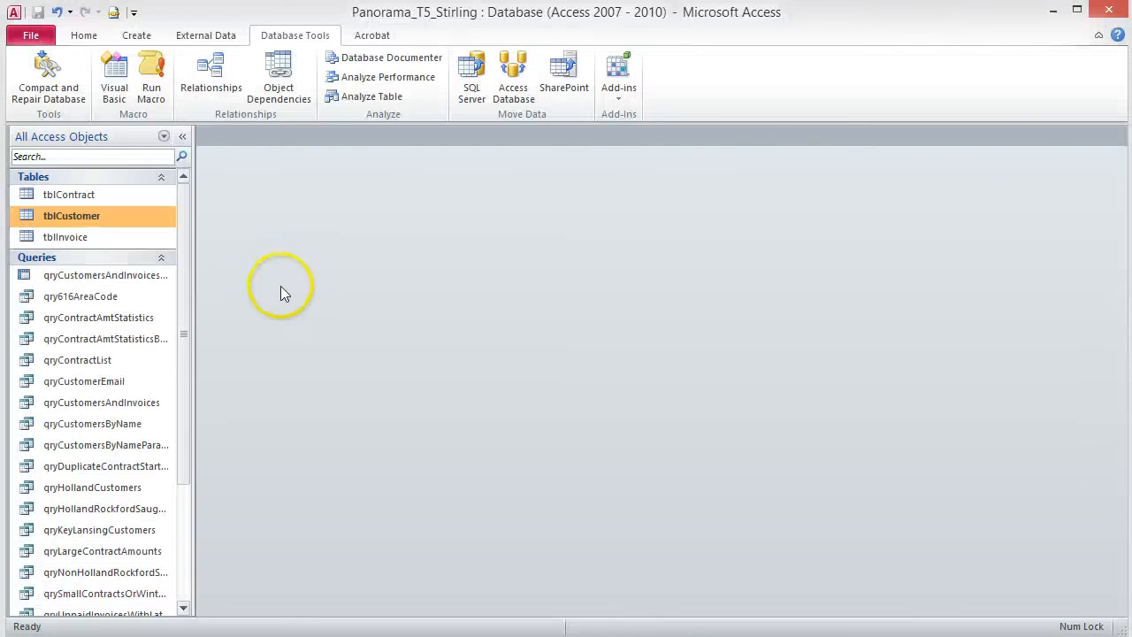
Step: Open tblInvoice in Design view and set the InvoiceAmt field's validation rule to >10
right_click(71, 239)
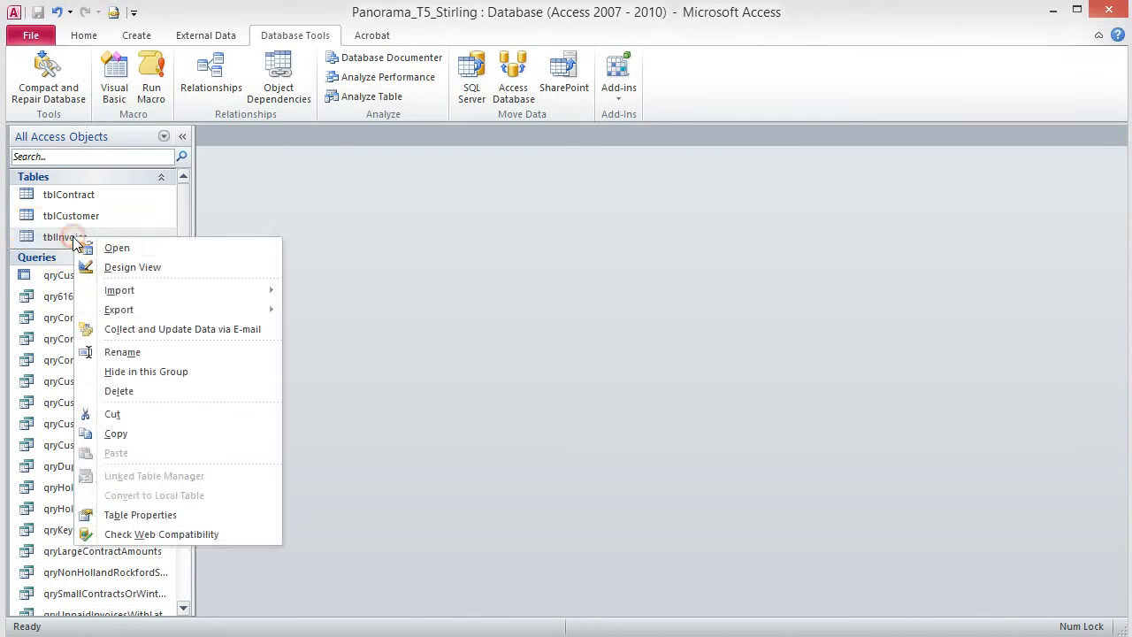
click(136, 267)
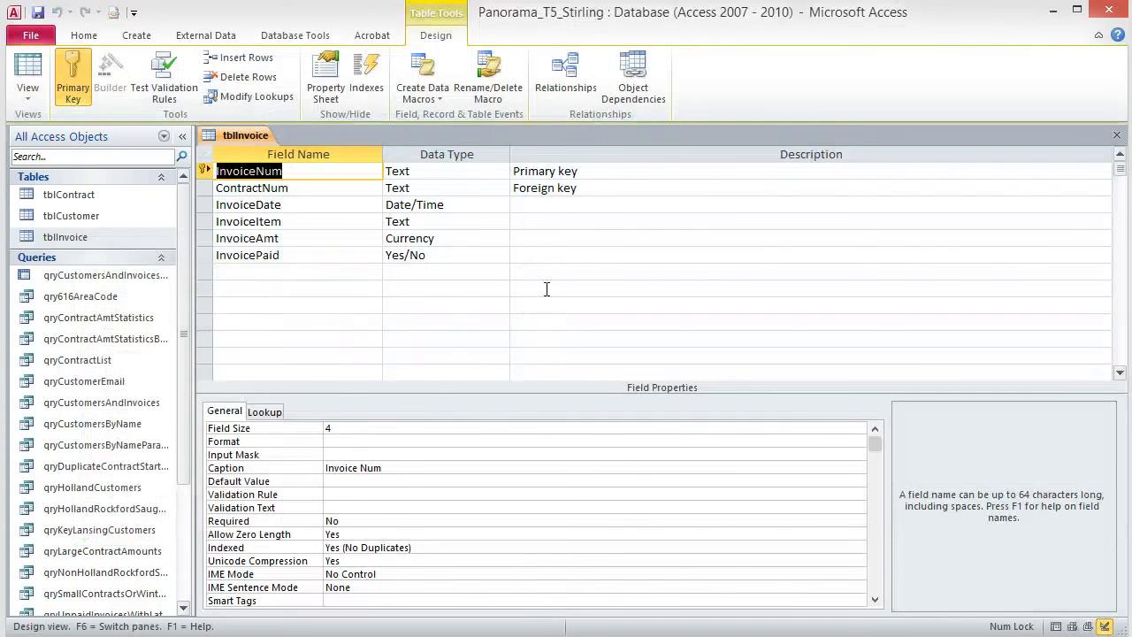
click(355, 242)
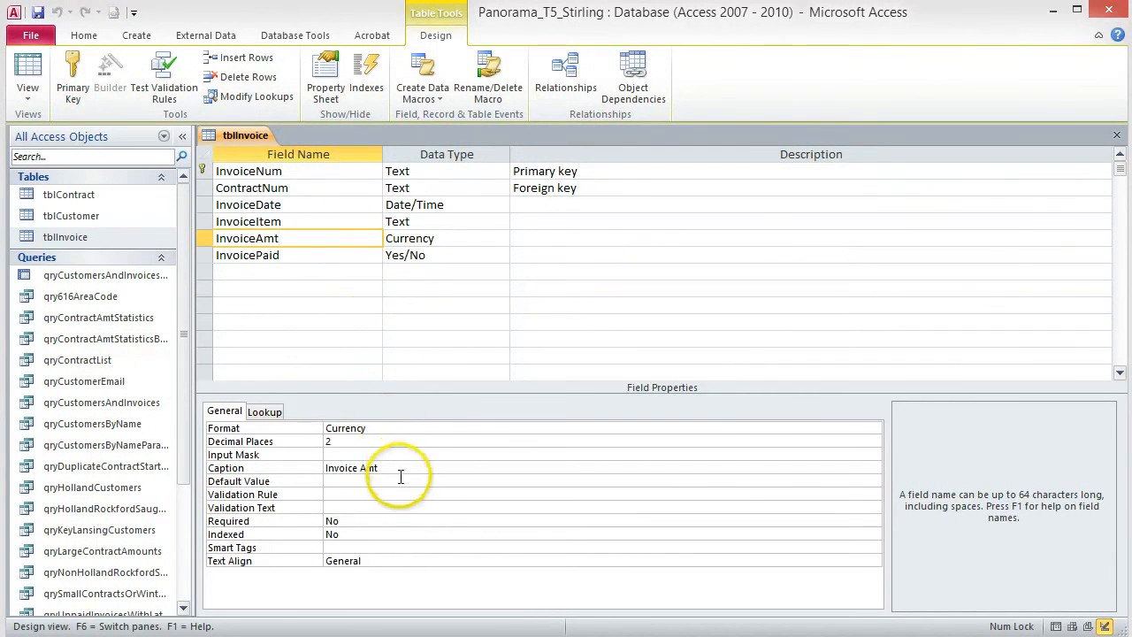
click(341, 492)
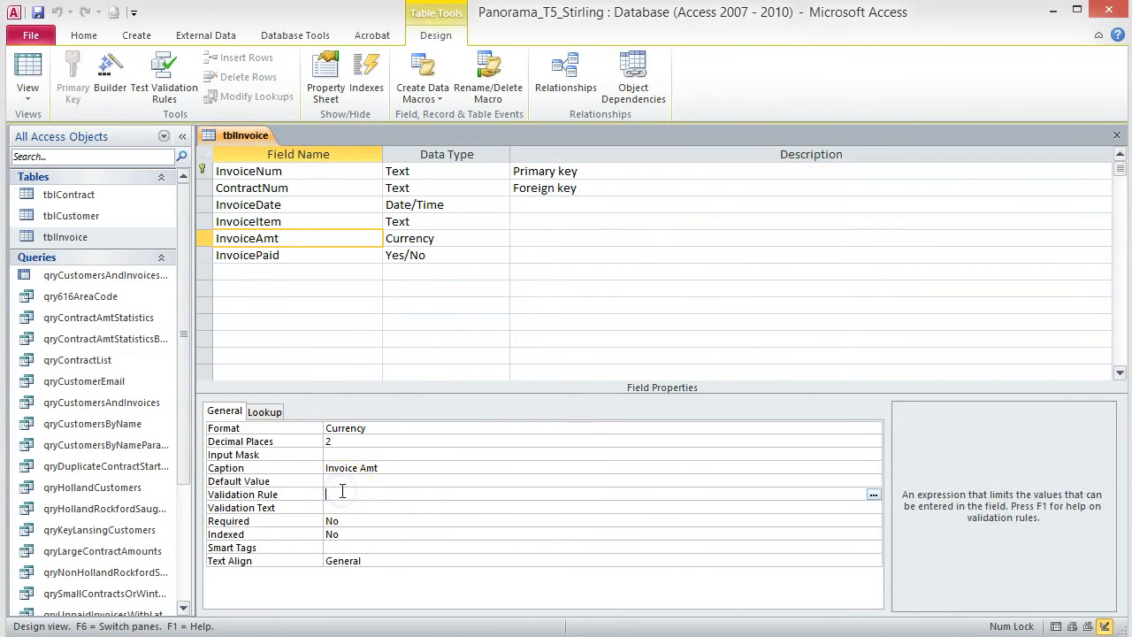
text(>10)
key(Return)
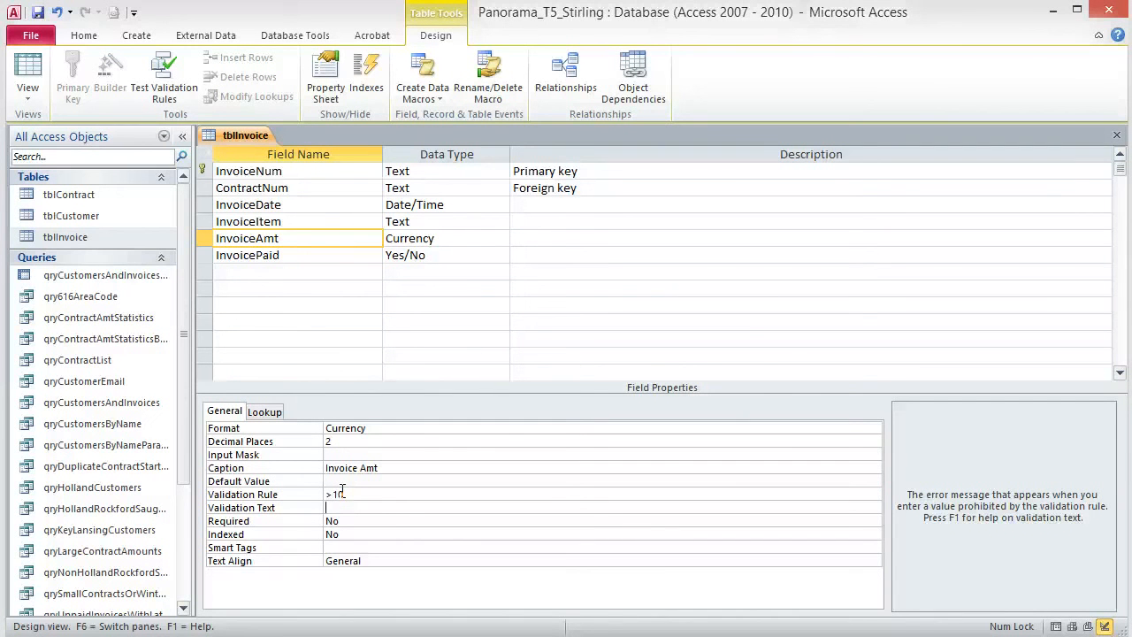
Step: Set InvoiceAmt's validation text to "Invoice amounts must be greater than 10" and save the table
text(Invoice amounts must be greater than 10)
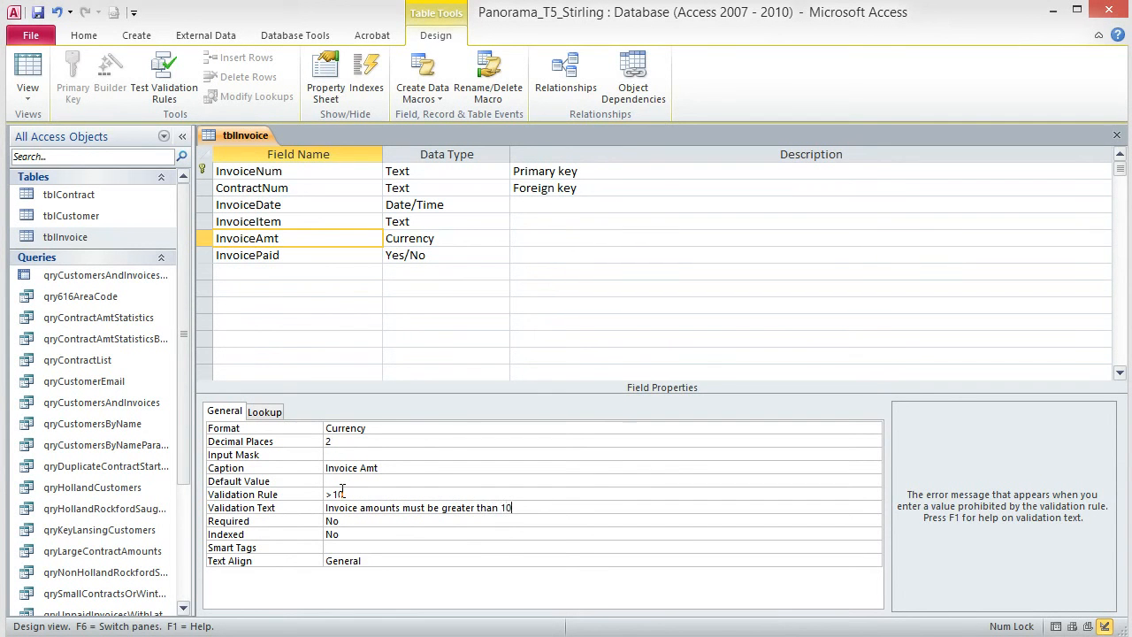
click(37, 12)
click(375, 331)
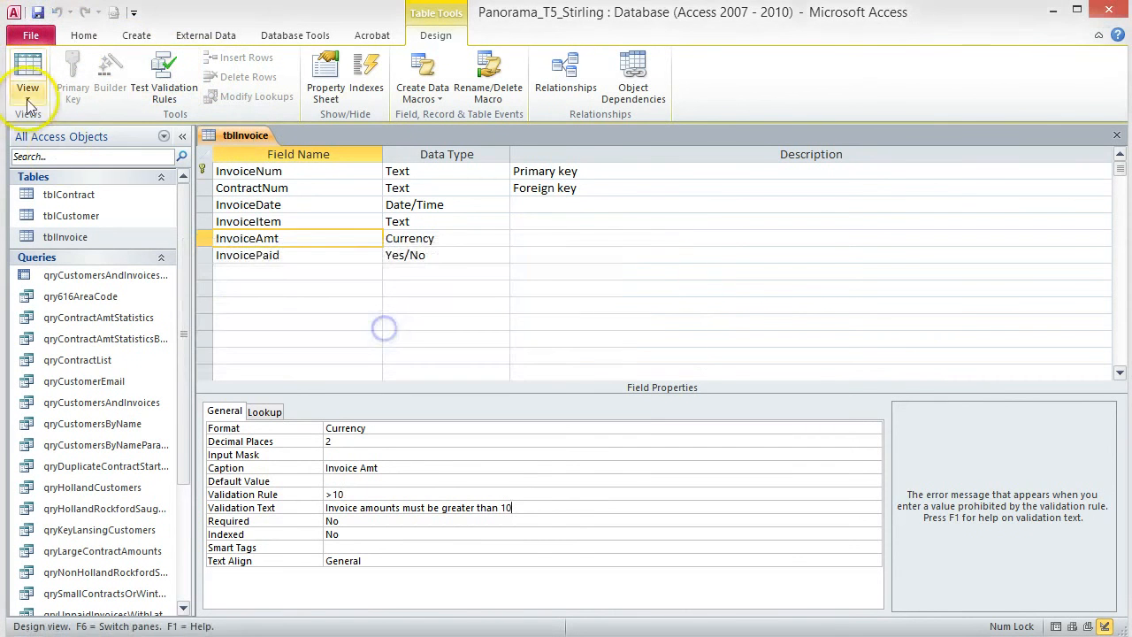
Step: Test the validation rule in Datasheet view by entering 5 as the first record's Invoice Amt
click(26, 78)
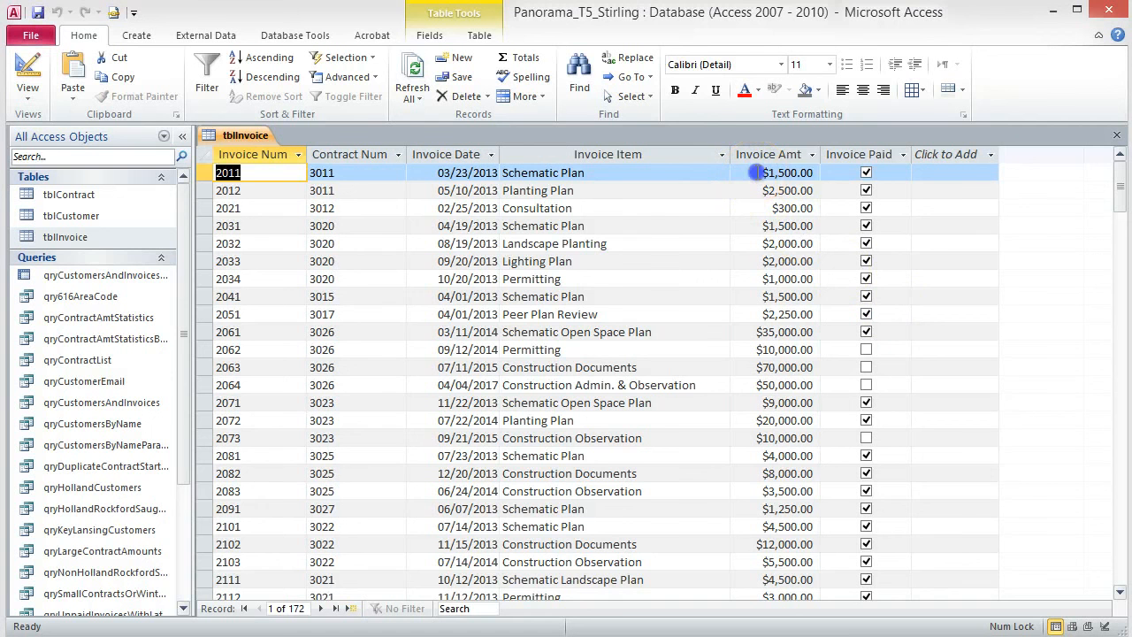
click(819, 174)
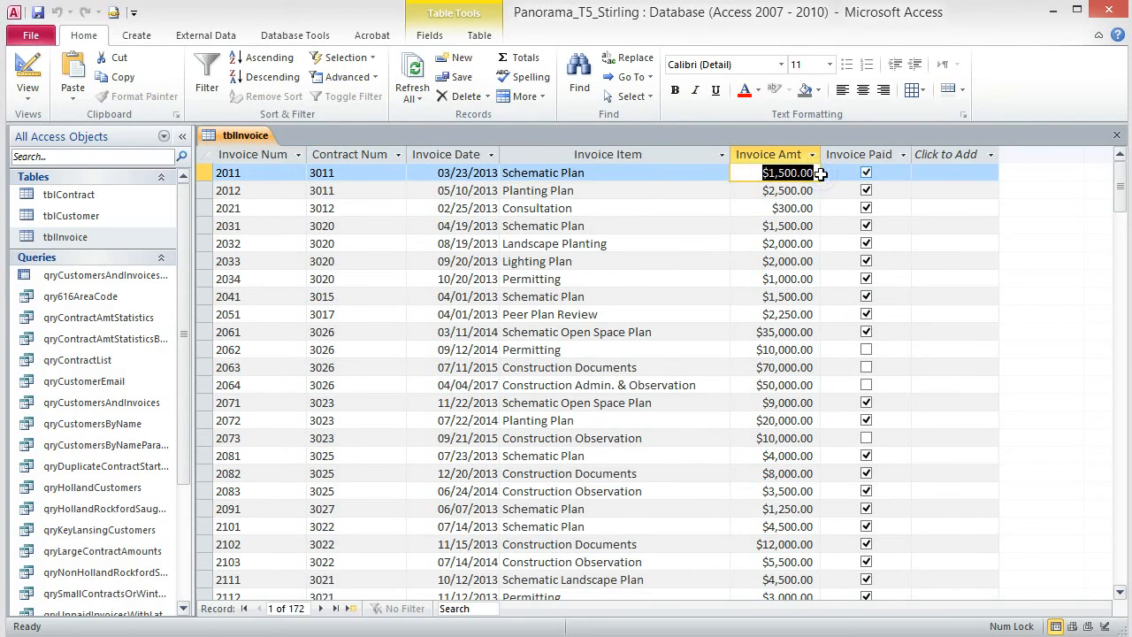
text(5)
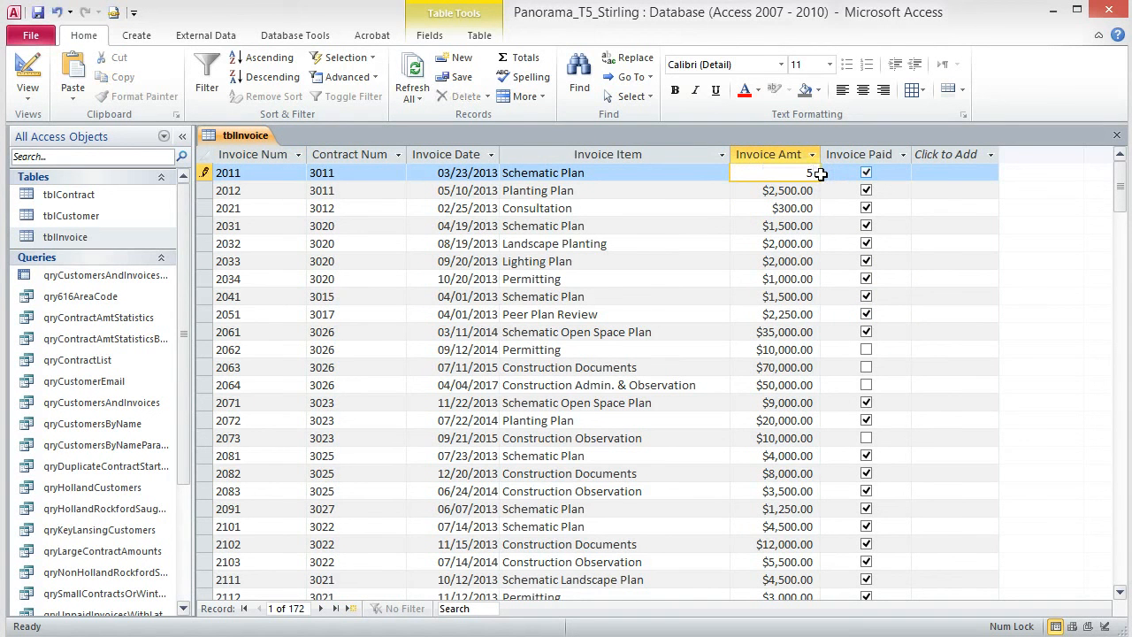
key(Return)
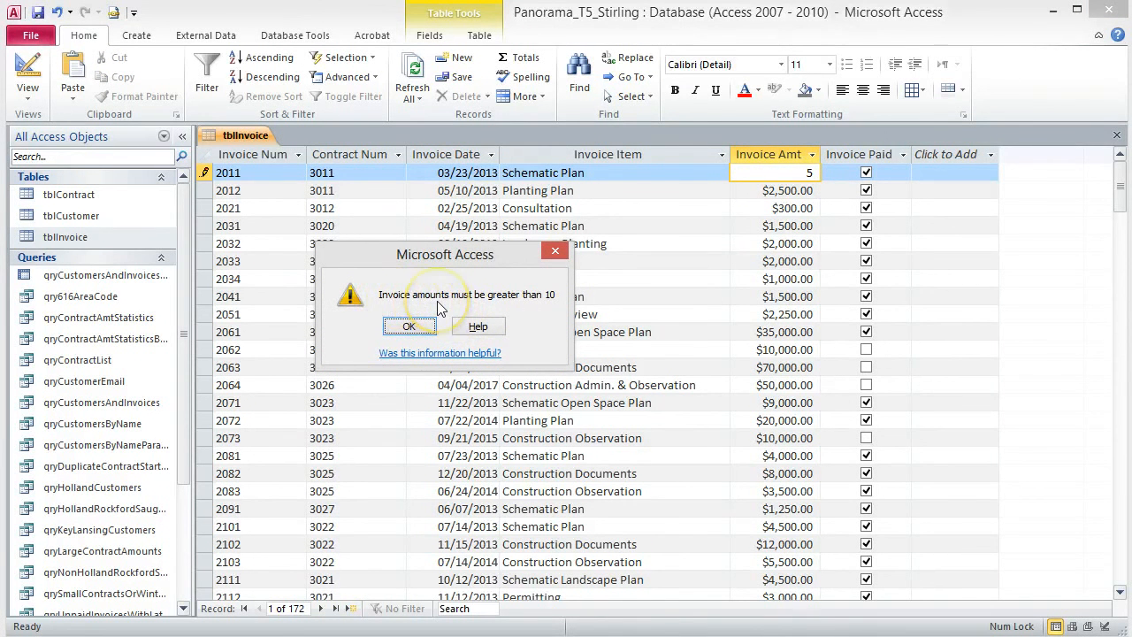
click(405, 327)
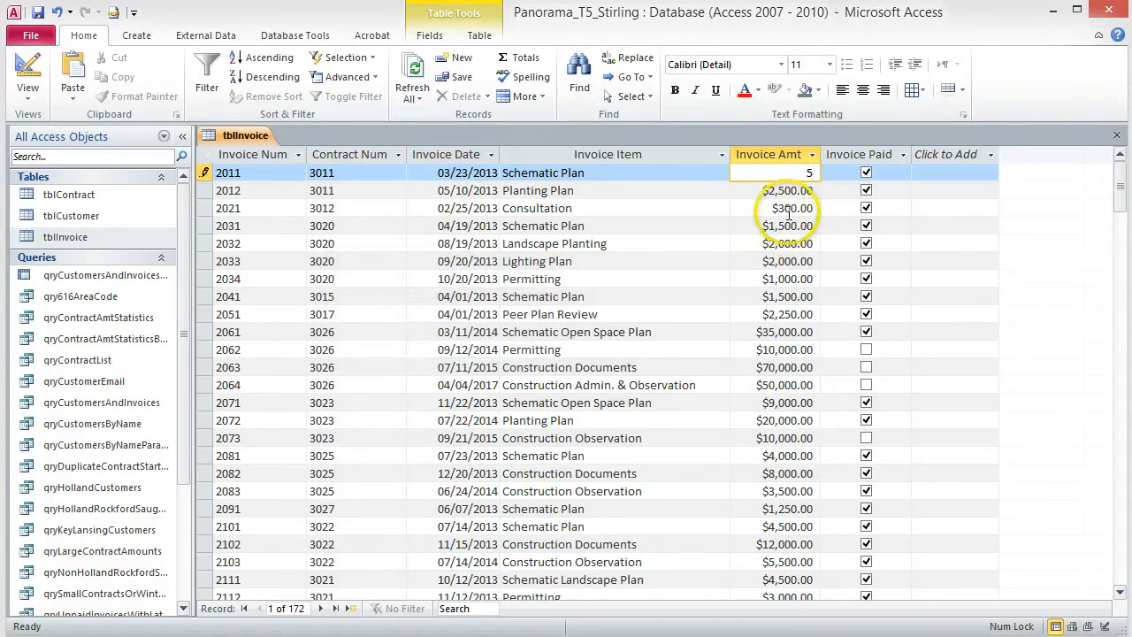
Step: Set the first record's Invoice Amt to 1500
click(801, 171)
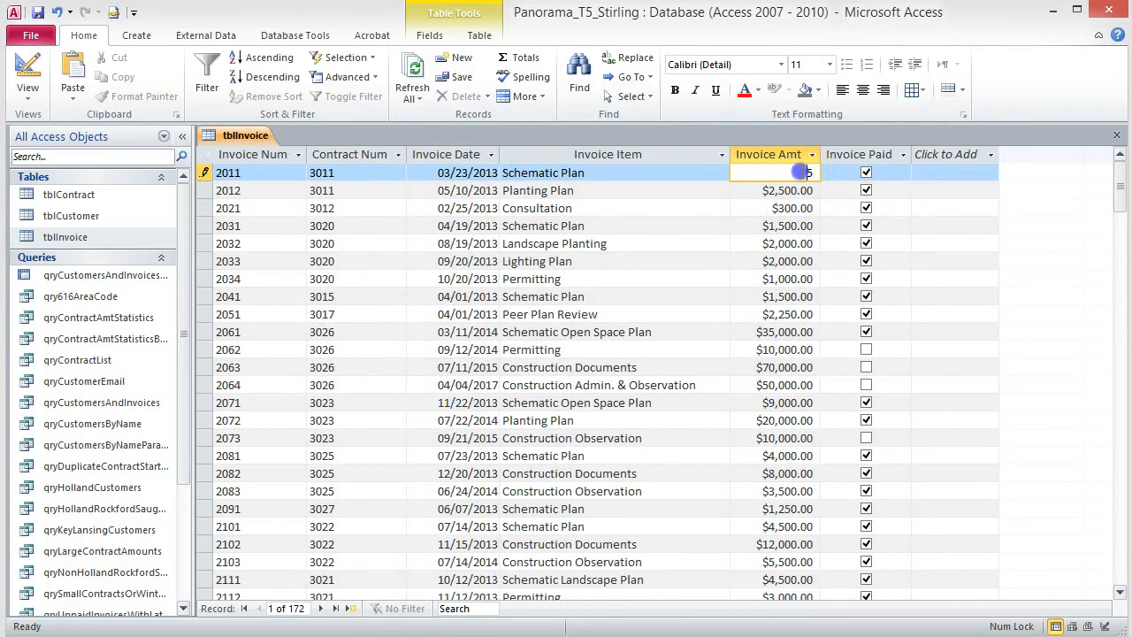
double_click(811, 172)
text(1500)
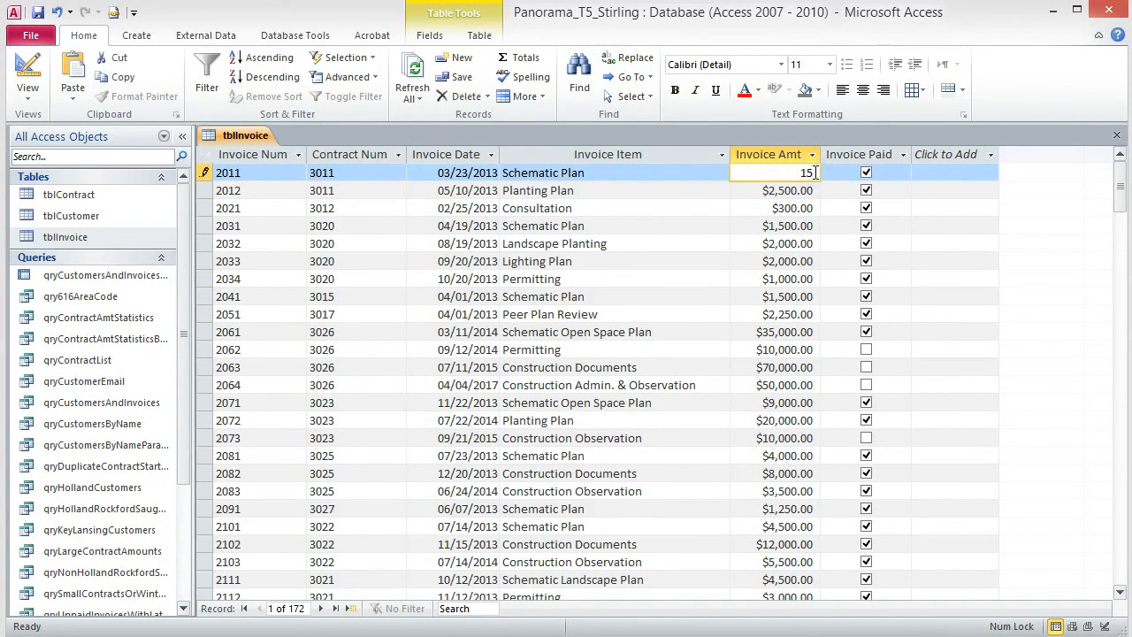
key(Tab)
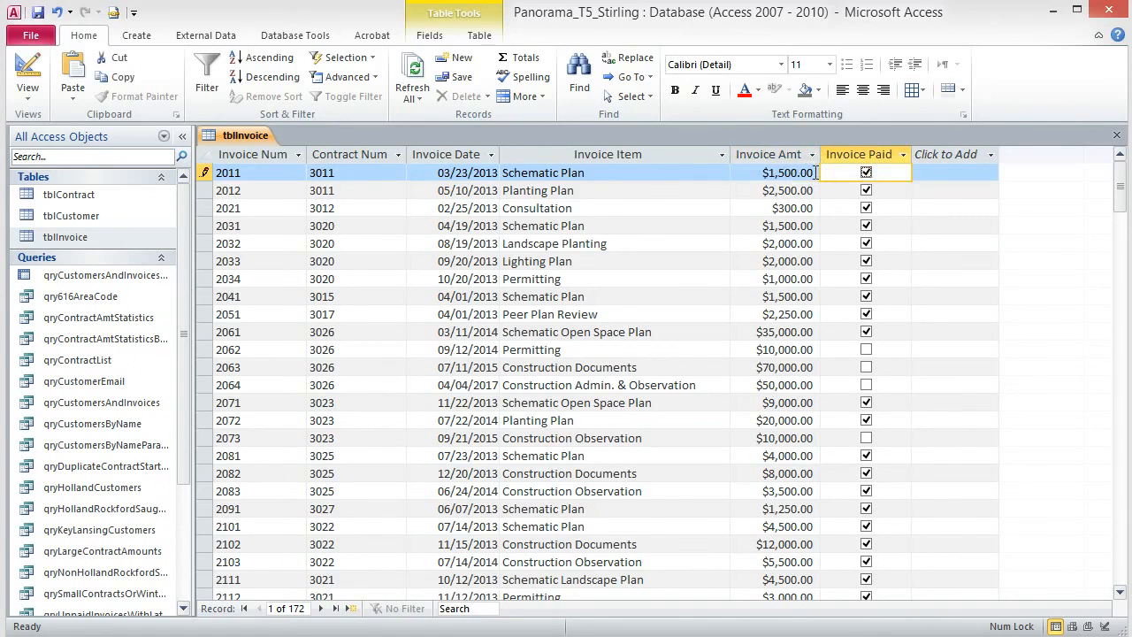